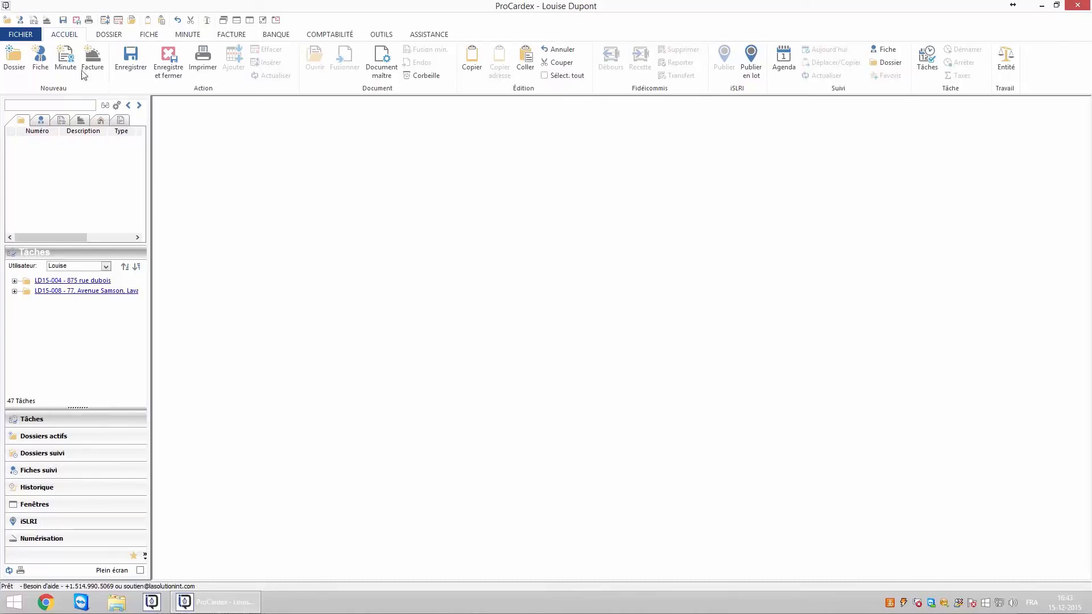
Step: Open the LD entity for modification and advance through its assistant to the Registre Foncier user code page
left_click(30, 35)
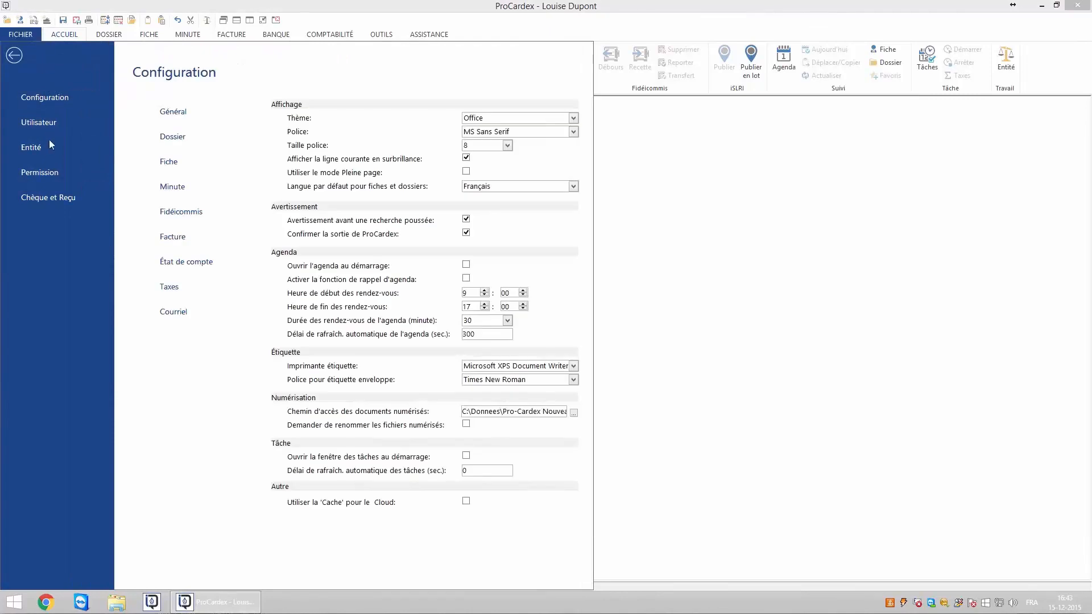
left_click(36, 149)
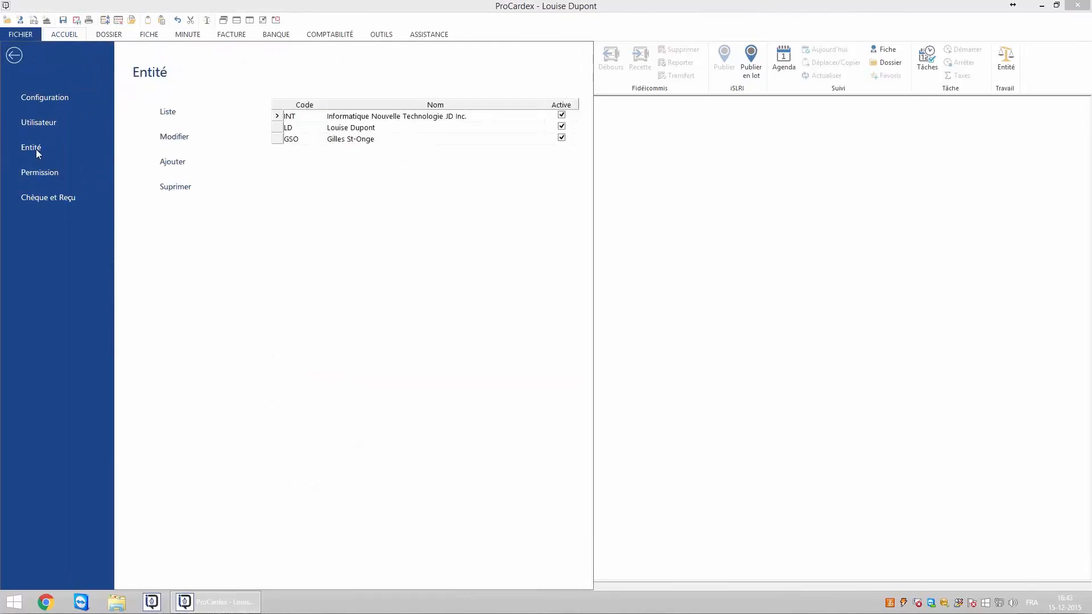
left_click(295, 129)
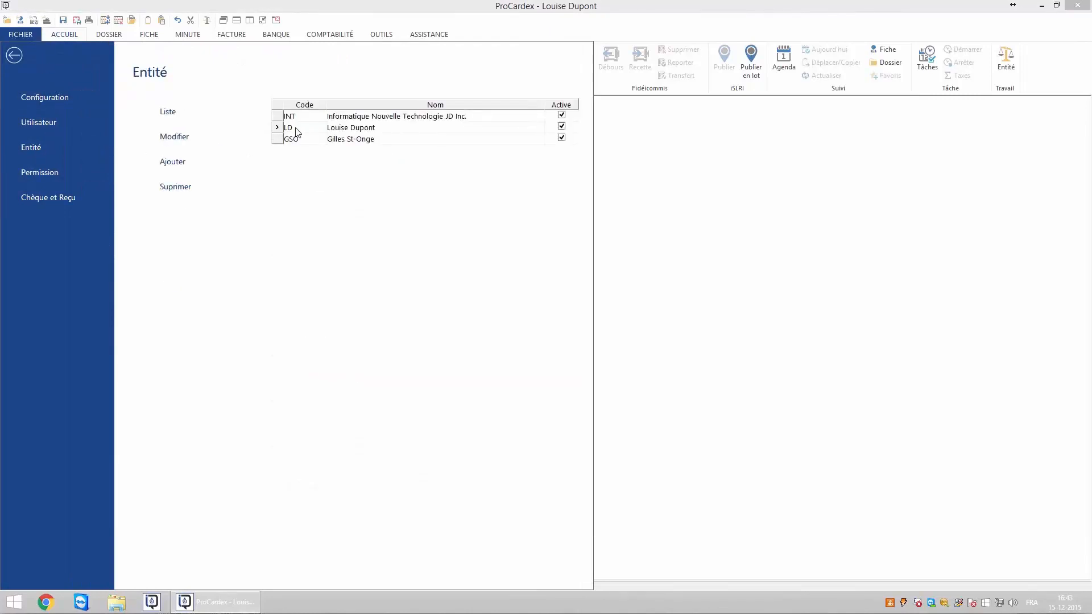
left_click(175, 139)
left_click(586, 381)
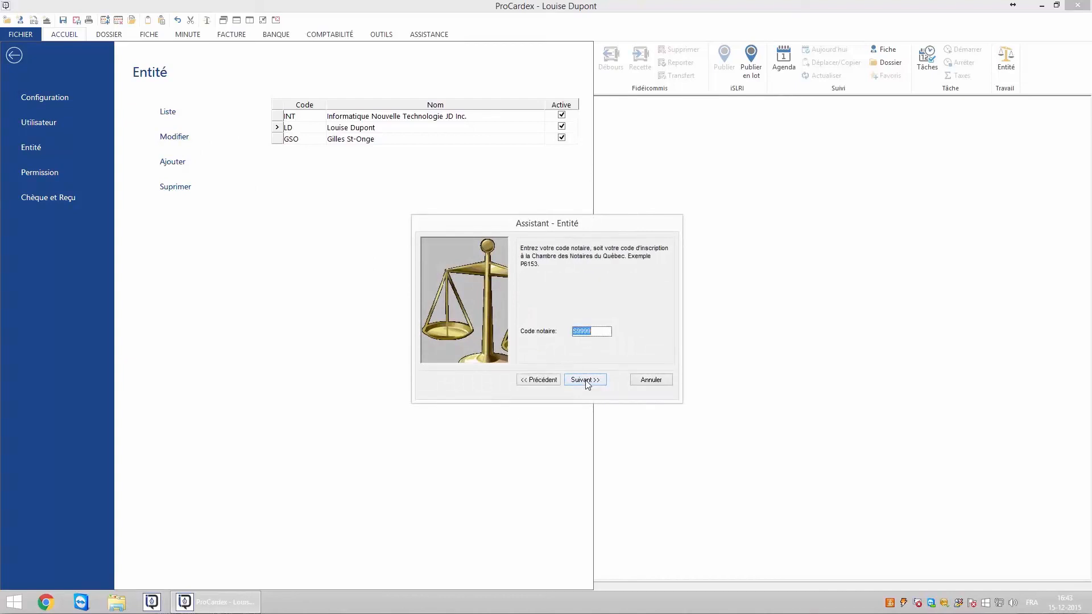
left_click(586, 381)
left_click(586, 381)
left_click(587, 381)
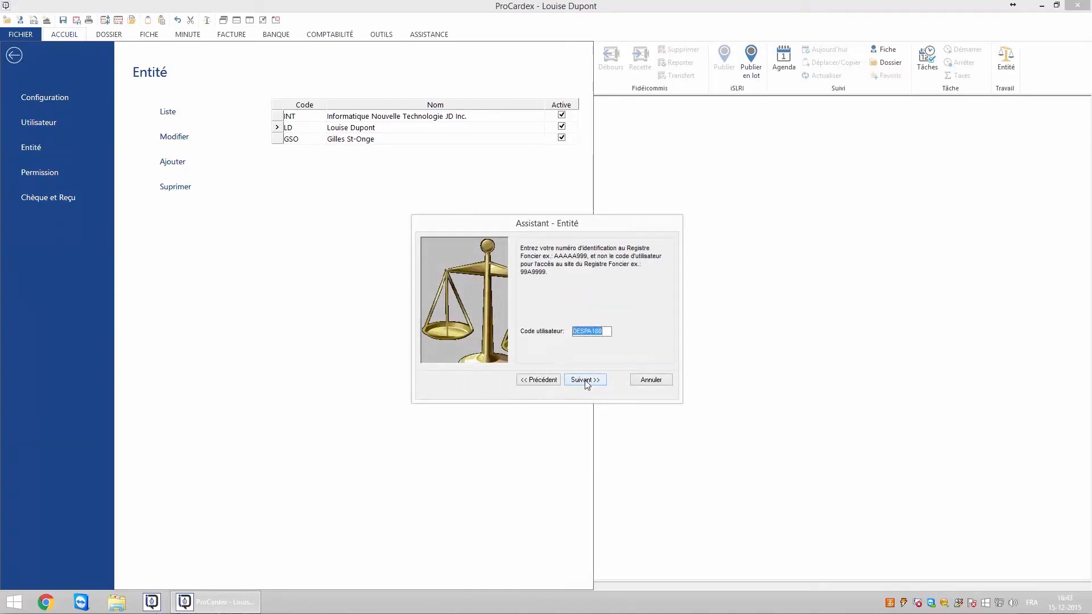
Step: Examine each part of the Registre Foncier user code, complete the entity assistant and leave the configuration
key("Home")
key("shift+Right")
key("shift+Right")
key("shift+Right")
key("Right")
key("shift+Right")
key("shift+Right")
key("Right")
key("shift+Right")
key("shift+Right")
key("shift+Right")
left_click(586, 386)
left_click(586, 386)
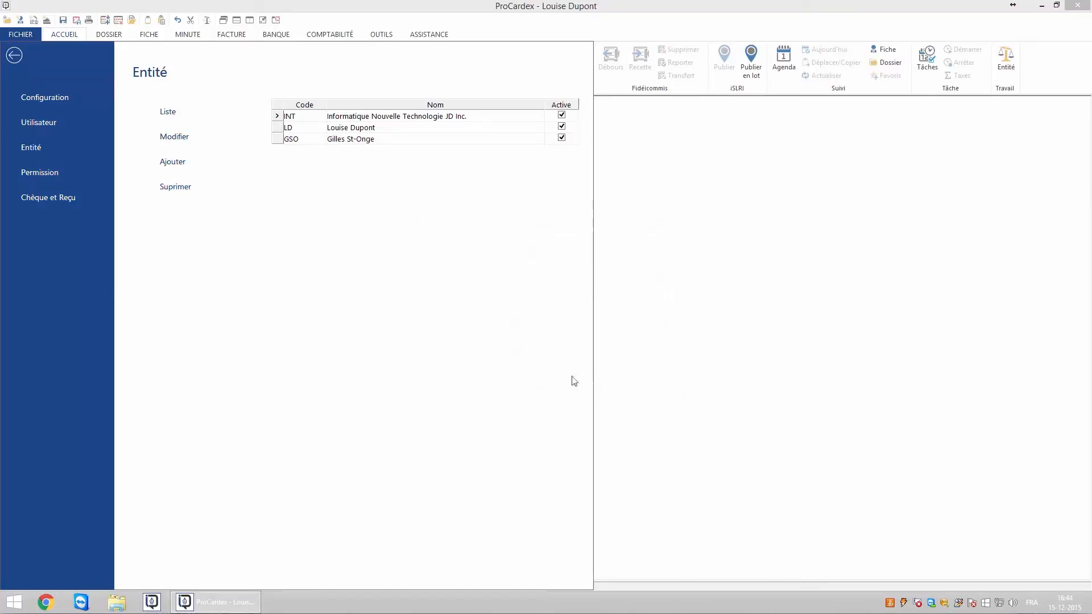
left_click(15, 58)
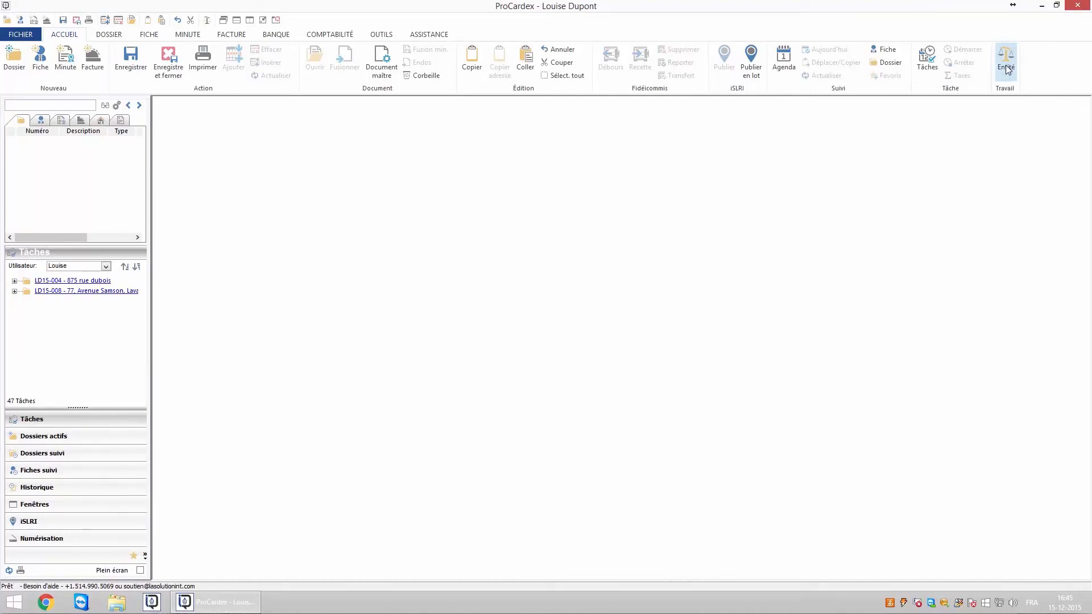
Step: Start an Entrust session login and select the first security store in the name list
right_click(961, 605)
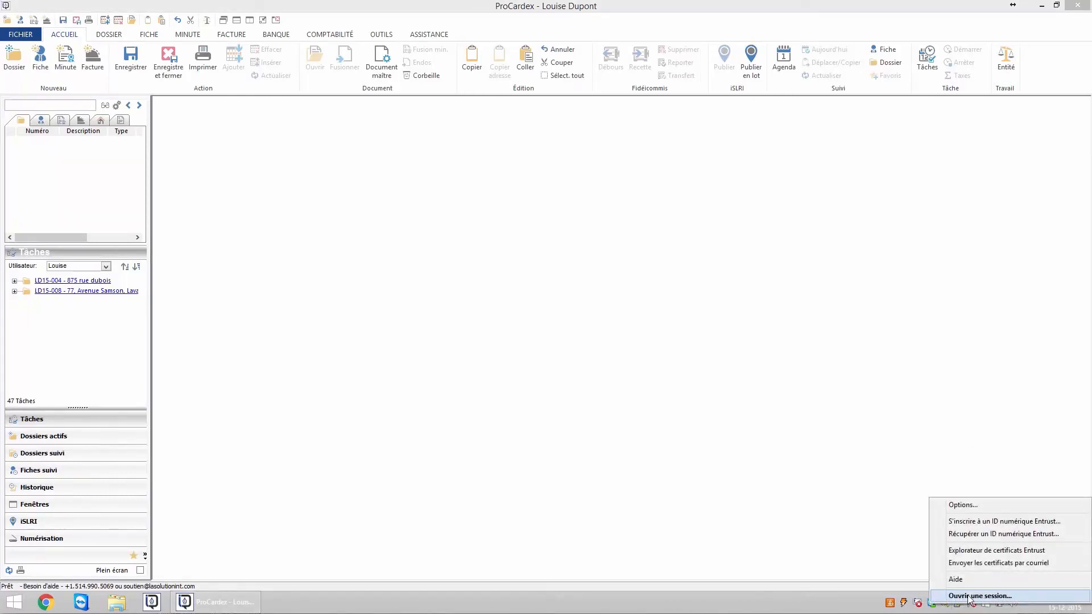
left_click(968, 596)
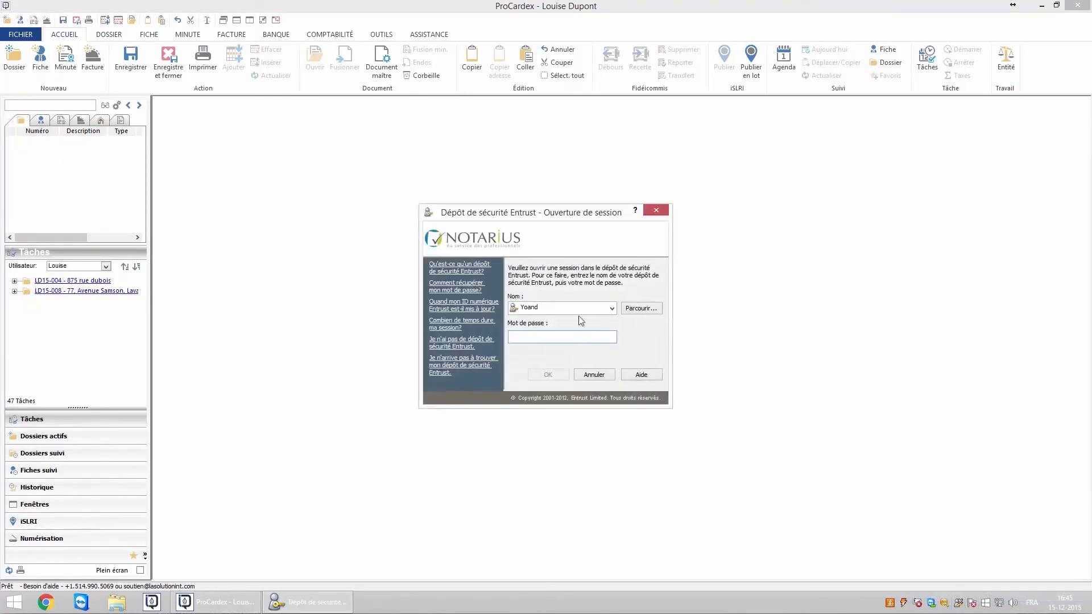
left_click(614, 311)
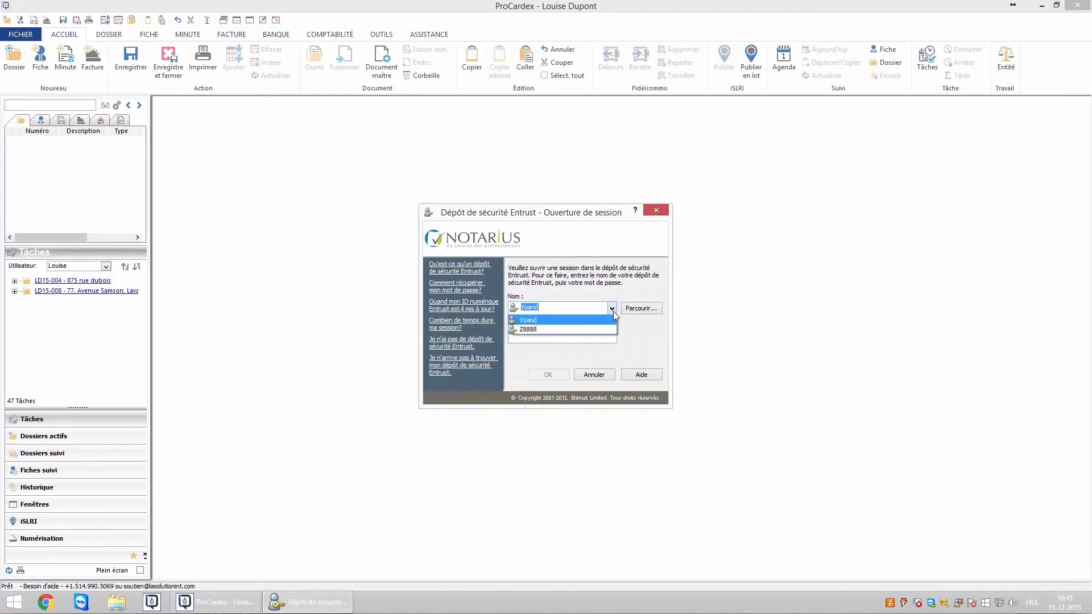
left_click(584, 319)
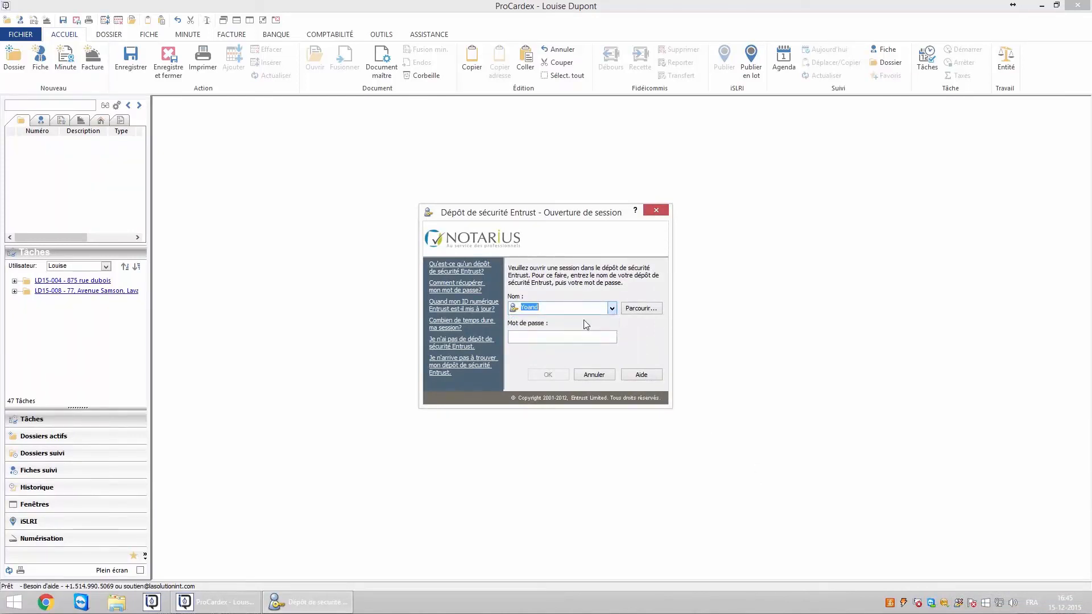
left_click(636, 310)
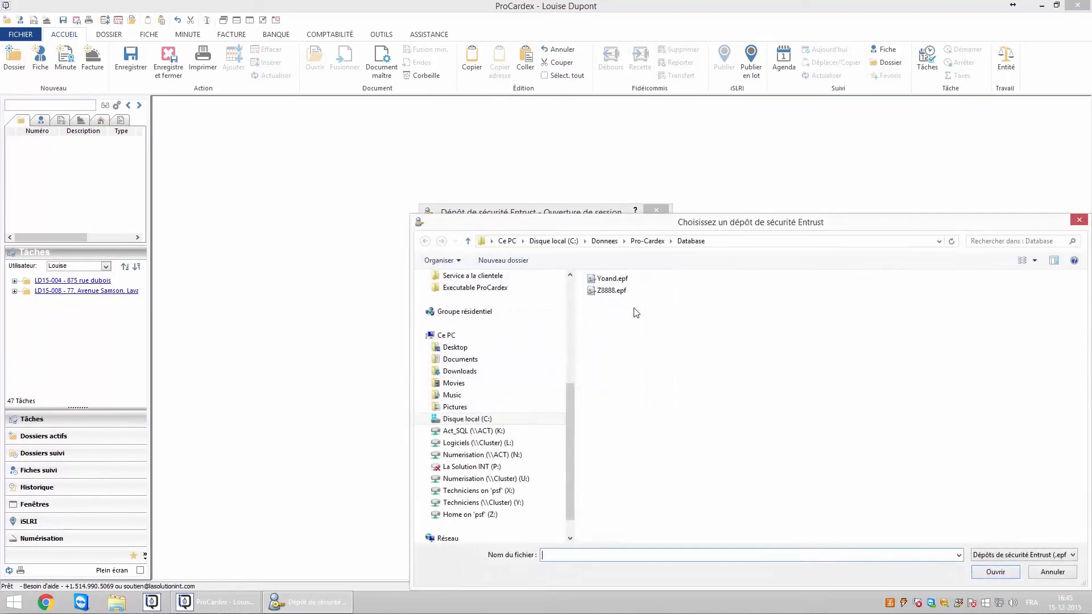
left_click(613, 279)
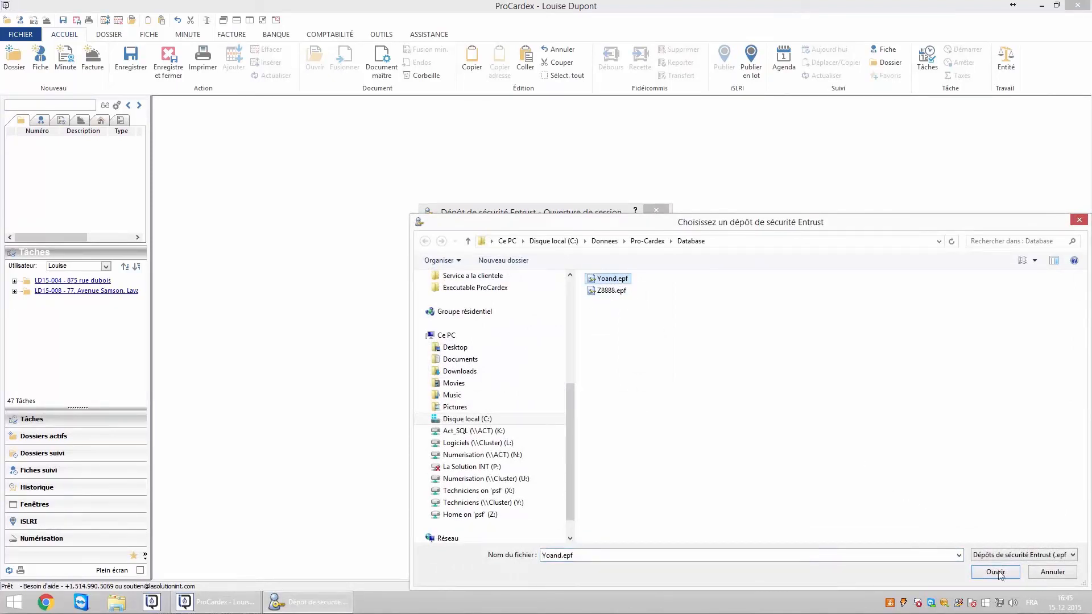
left_click(1043, 574)
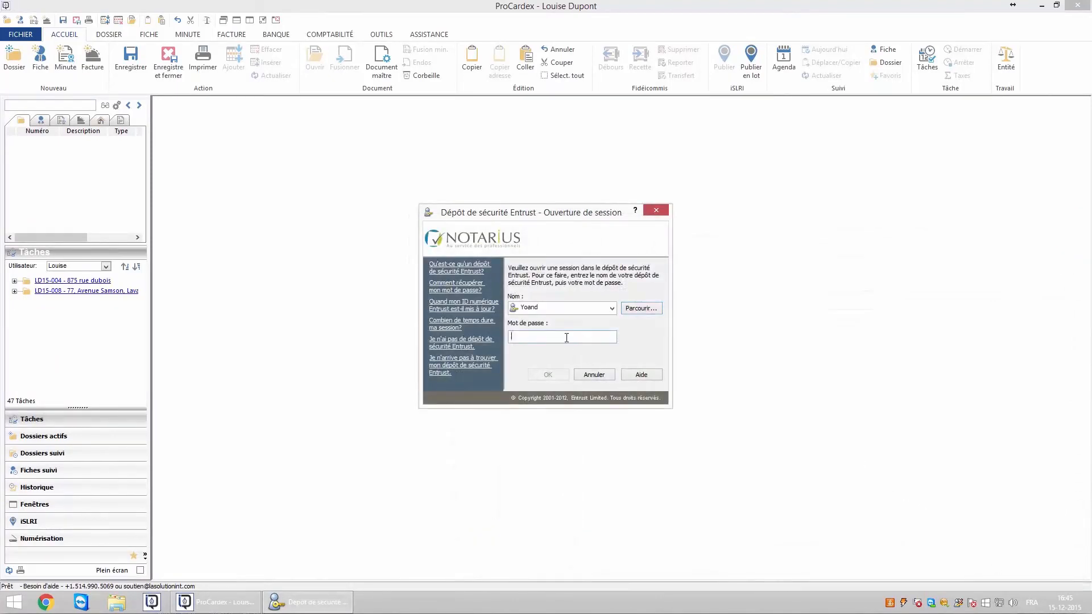
Step: Enter the security store's password to open the Entrust session, and bring up the Entrust session options
type("••••••••••••")
key("Return")
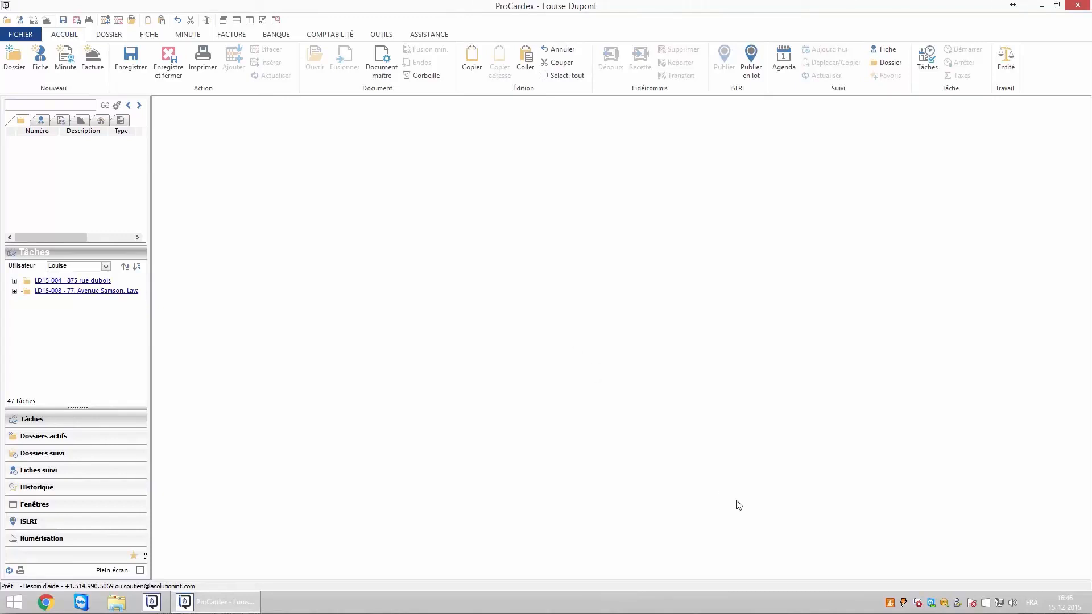
right_click(956, 603)
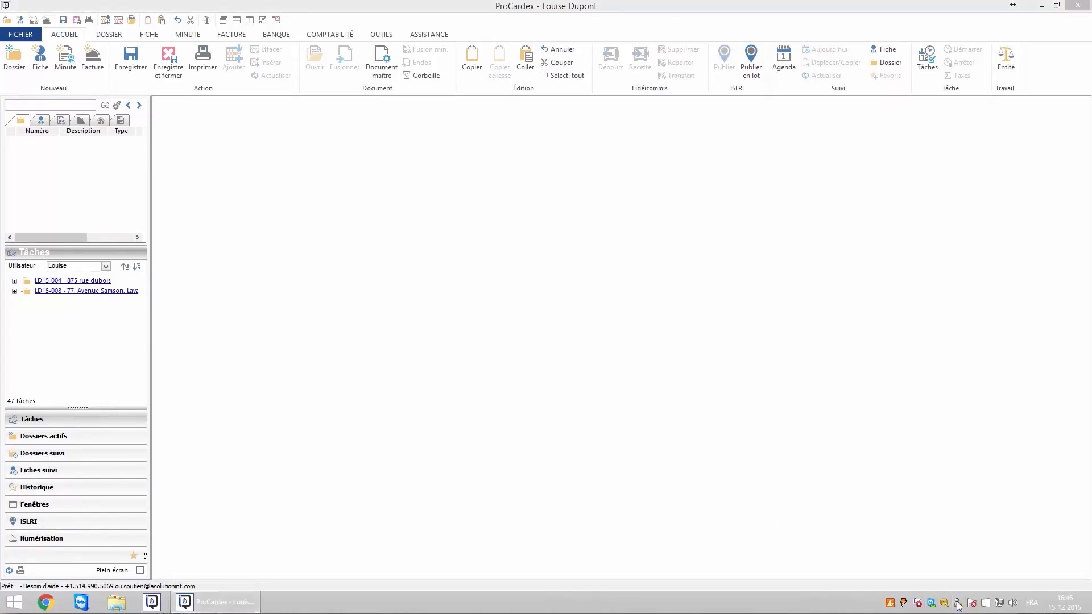
left_click(964, 595)
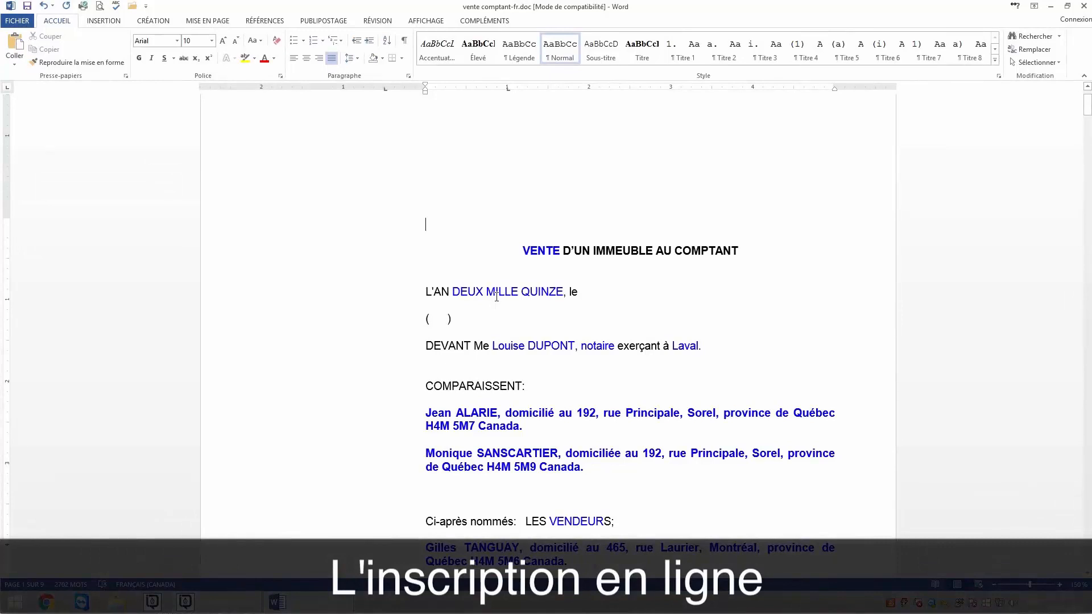
Step: Review the signature section at the end of the sale deed and close the Word document
key("ctrl+End")
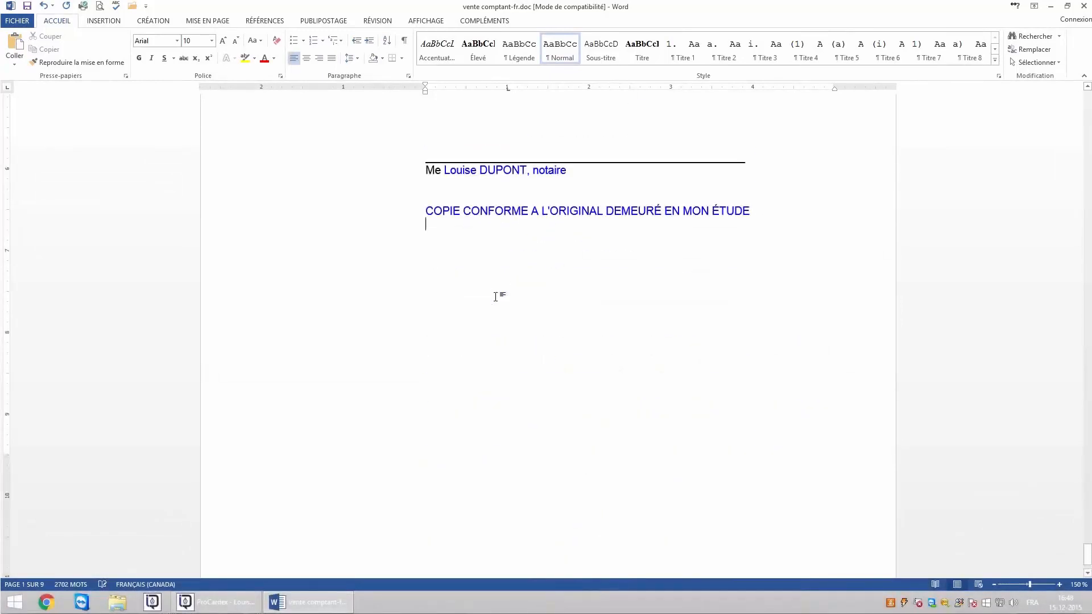
key("Page_Up")
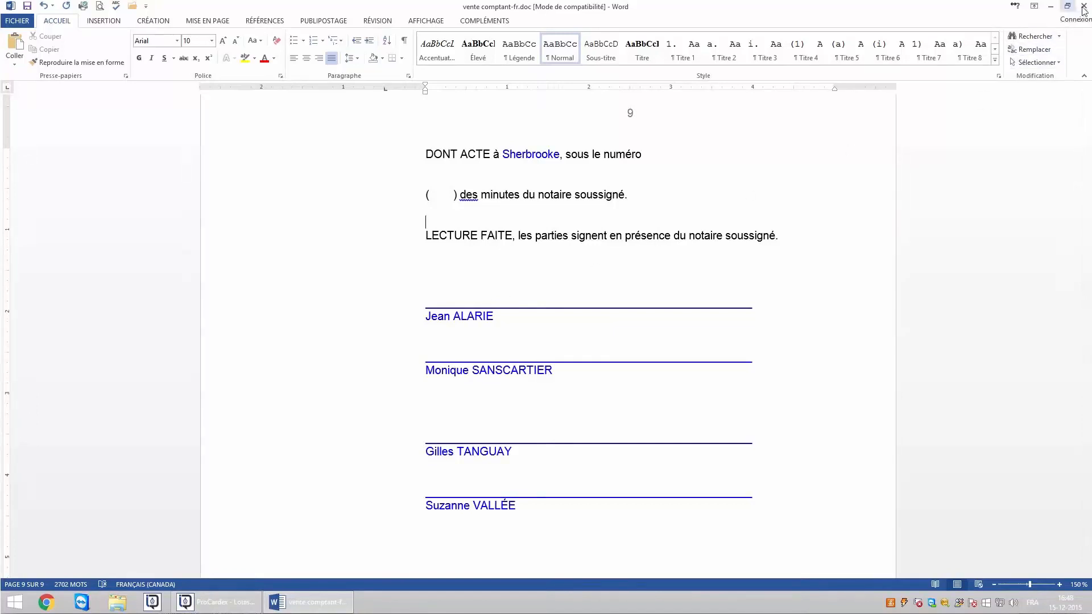
left_click(1085, 7)
left_click(500, 321)
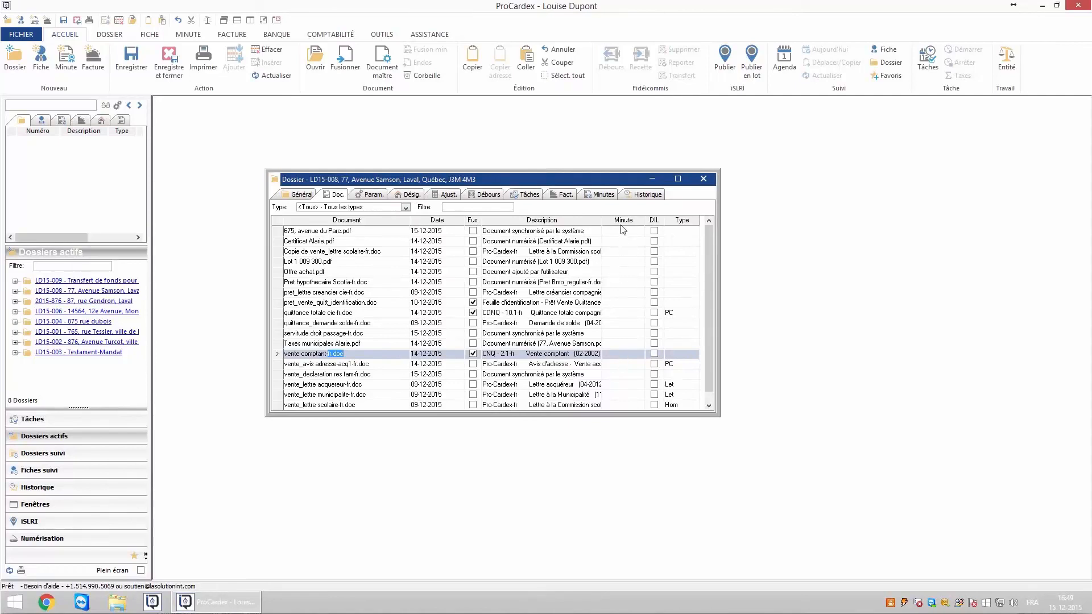
Step: Create a minute for vente comptant-fr.doc, keep the dossier's notary and review the minute's parties
double_click(619, 354)
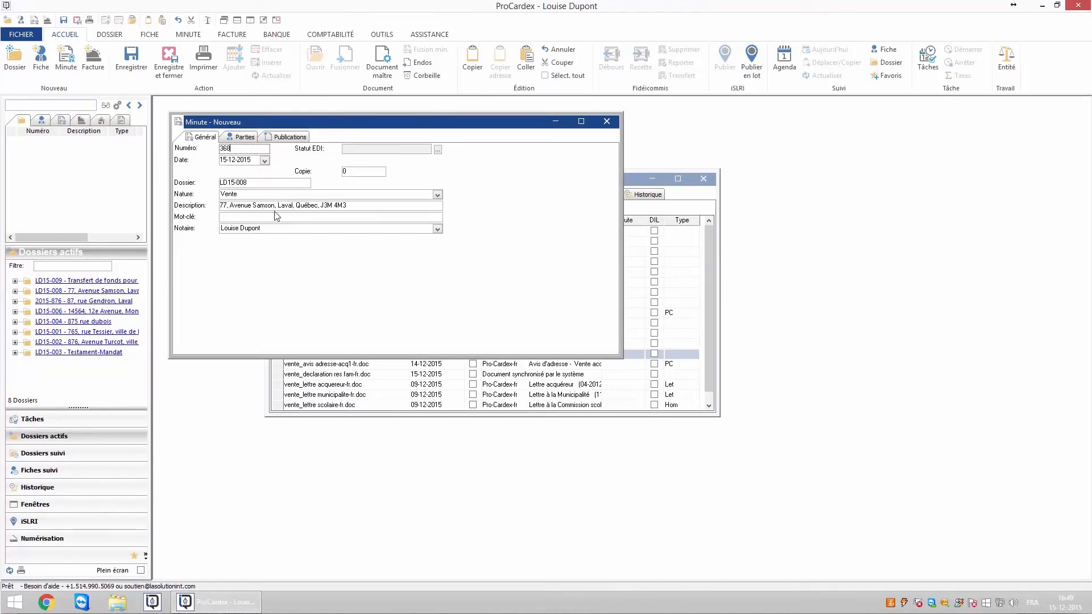
left_click(437, 229)
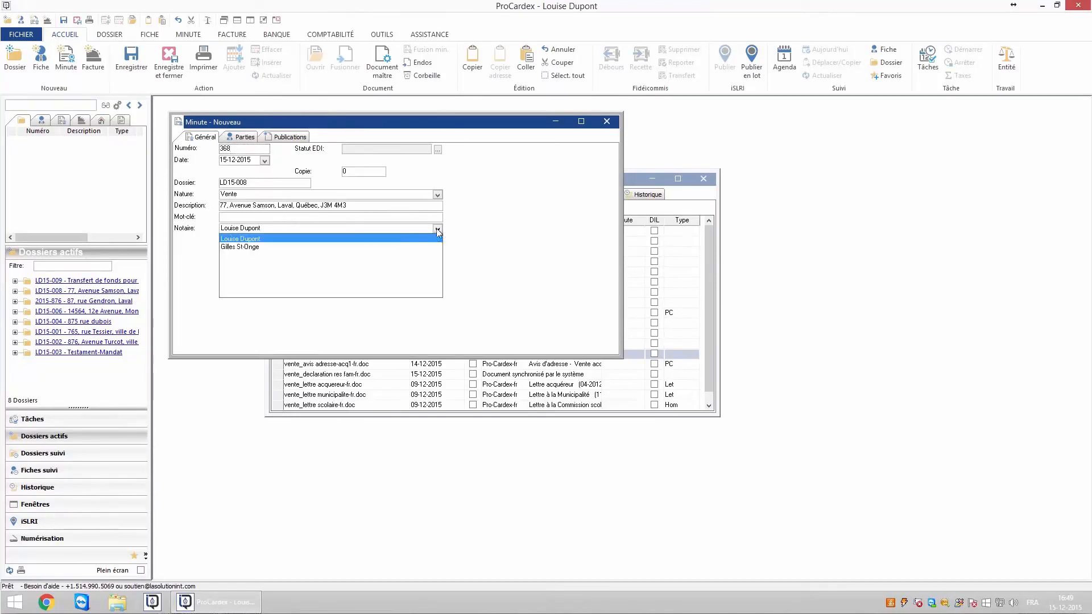
left_click(367, 239)
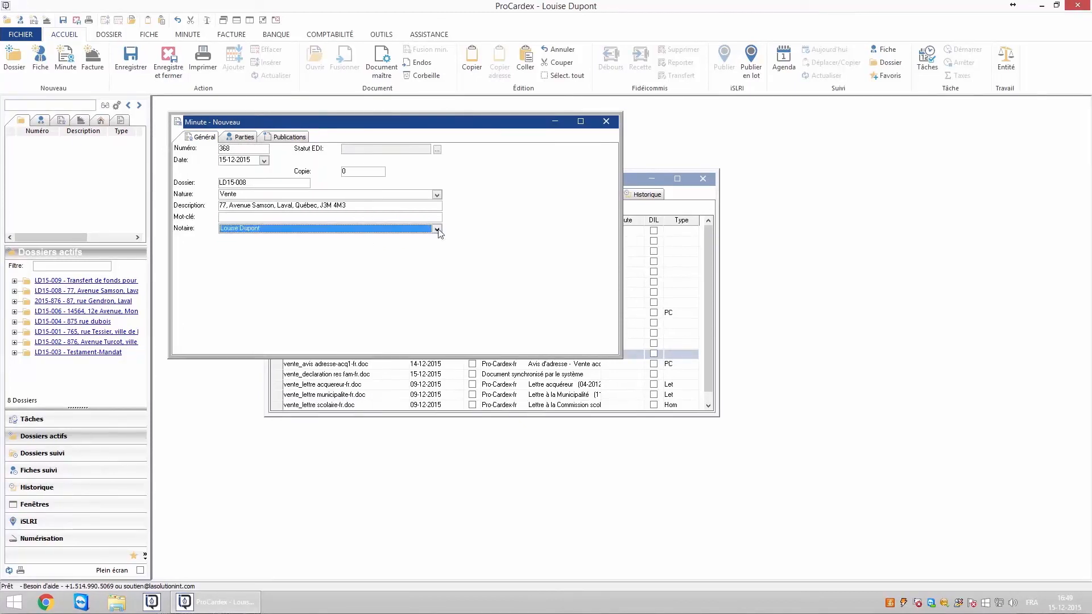
left_click(243, 137)
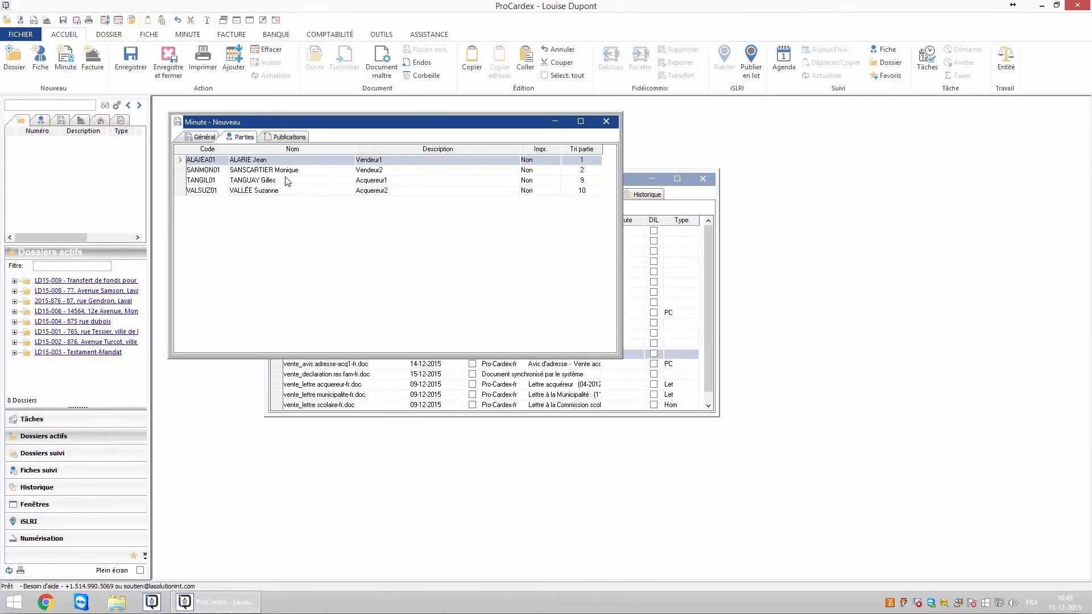
key("Escape")
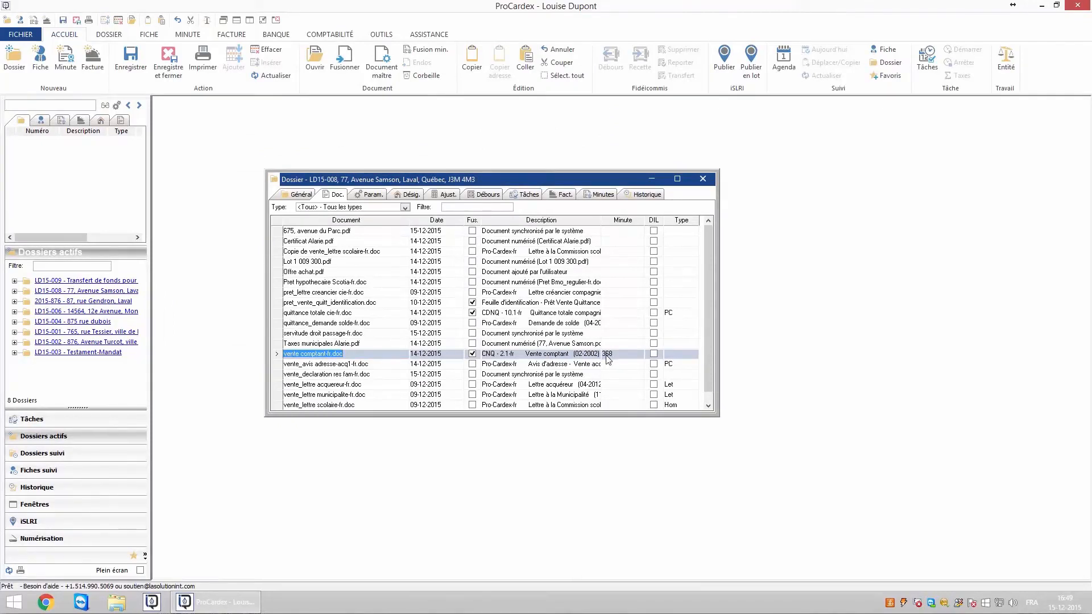
Step: Merge the minute information into vente comptant-fr.doc and open the deed in Word to review it through its end
left_click(600, 196)
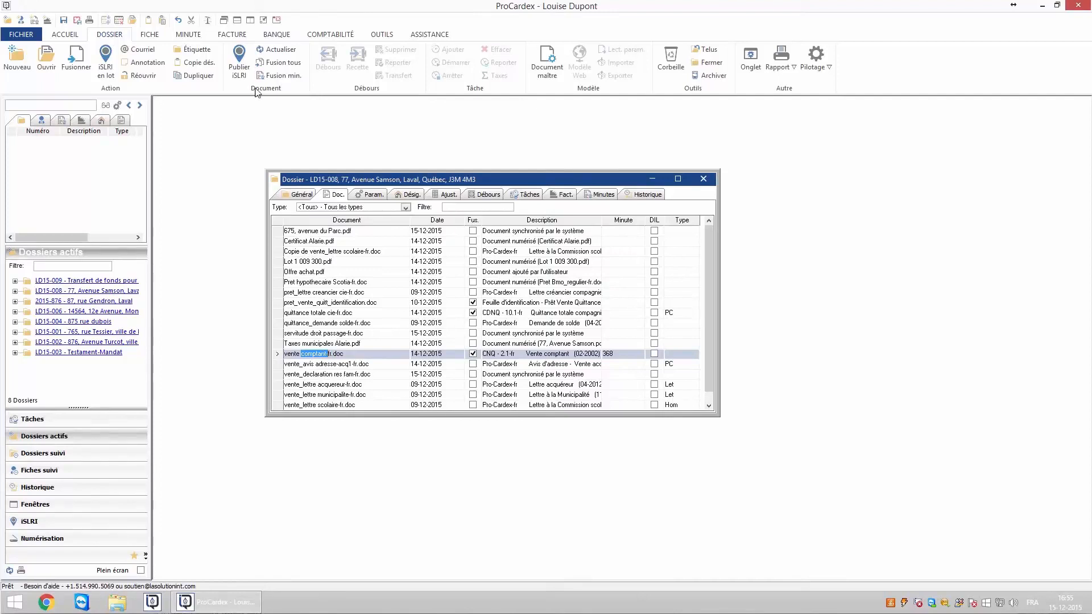
left_click(278, 76)
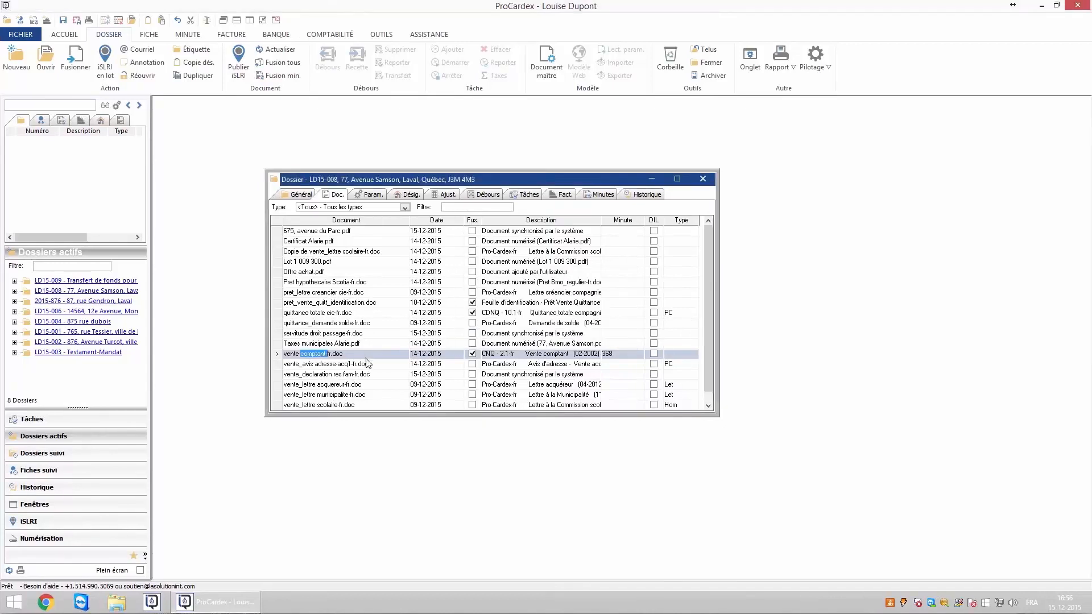
double_click(366, 354)
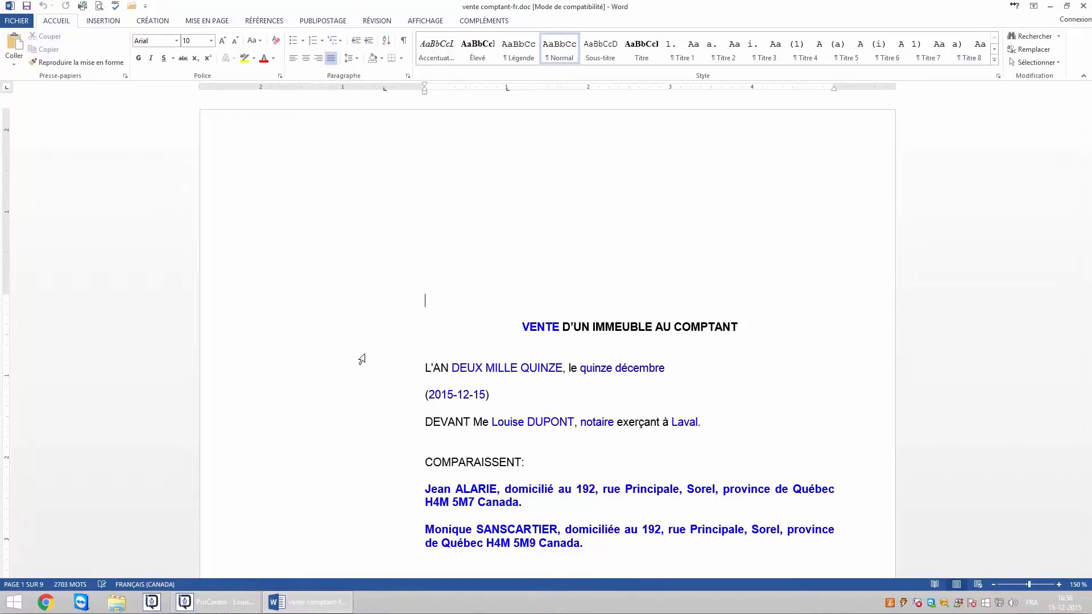
key("ctrl+End")
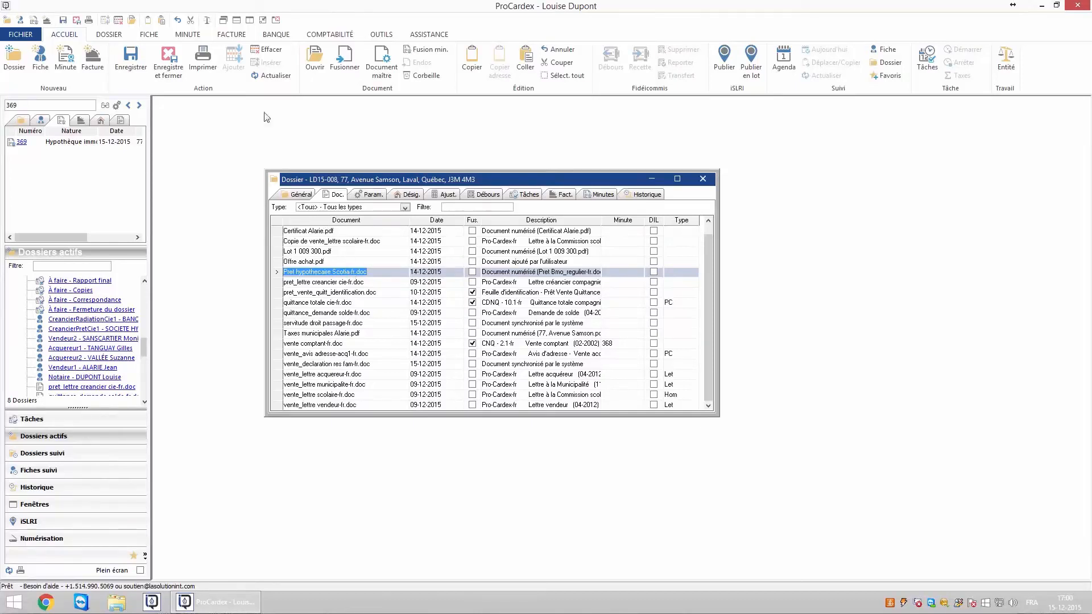
Step: Create a new minute for dossier LD15-008 with the nature Hypothèque immobilière
left_click(189, 35)
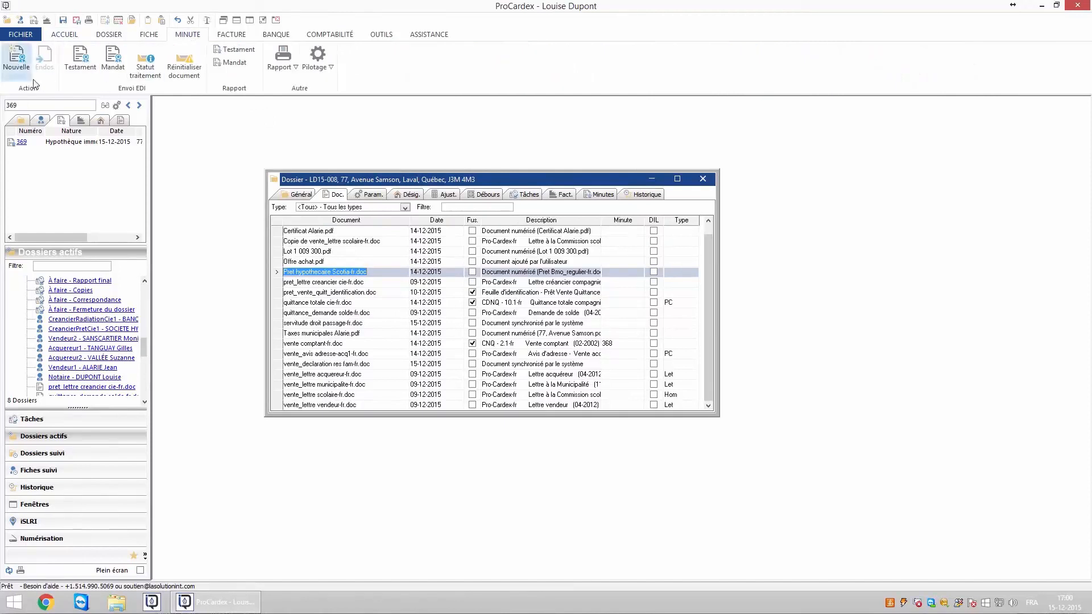
left_click(16, 63)
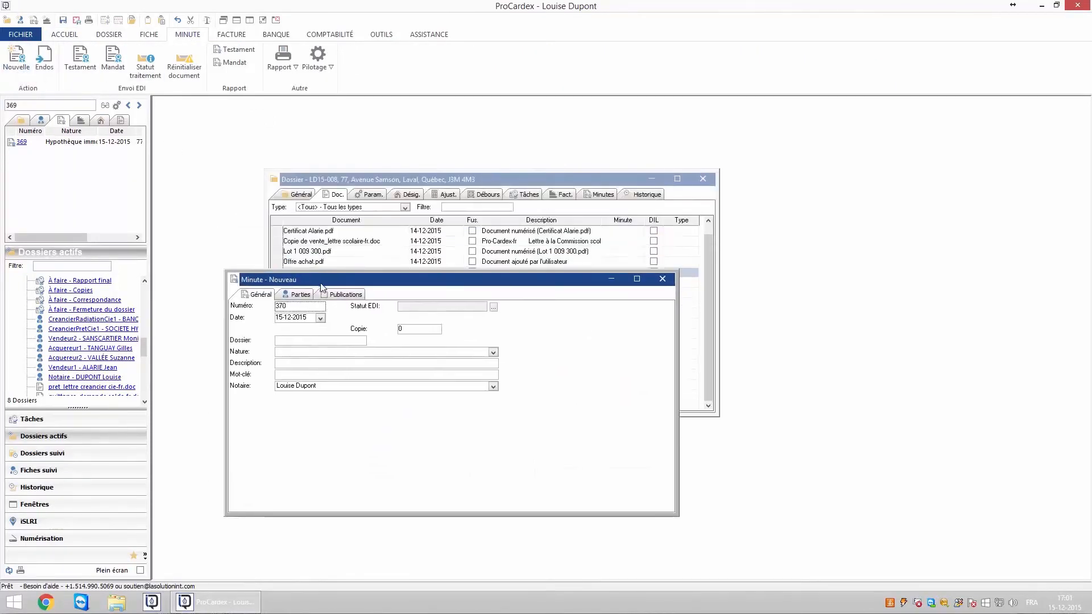
left_click(283, 342)
type("LD15-008")
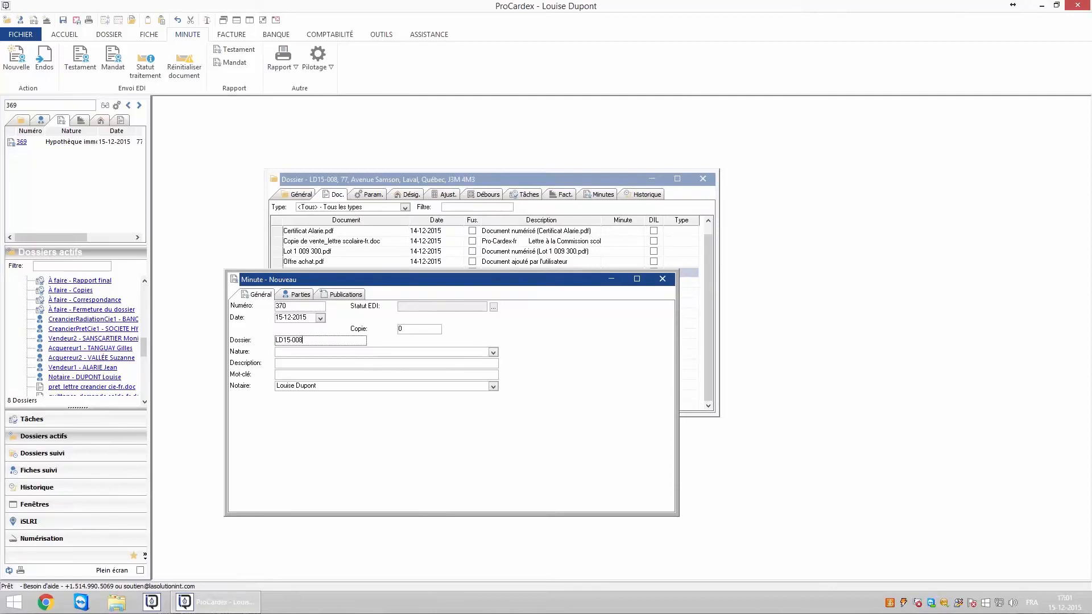
left_click(493, 352)
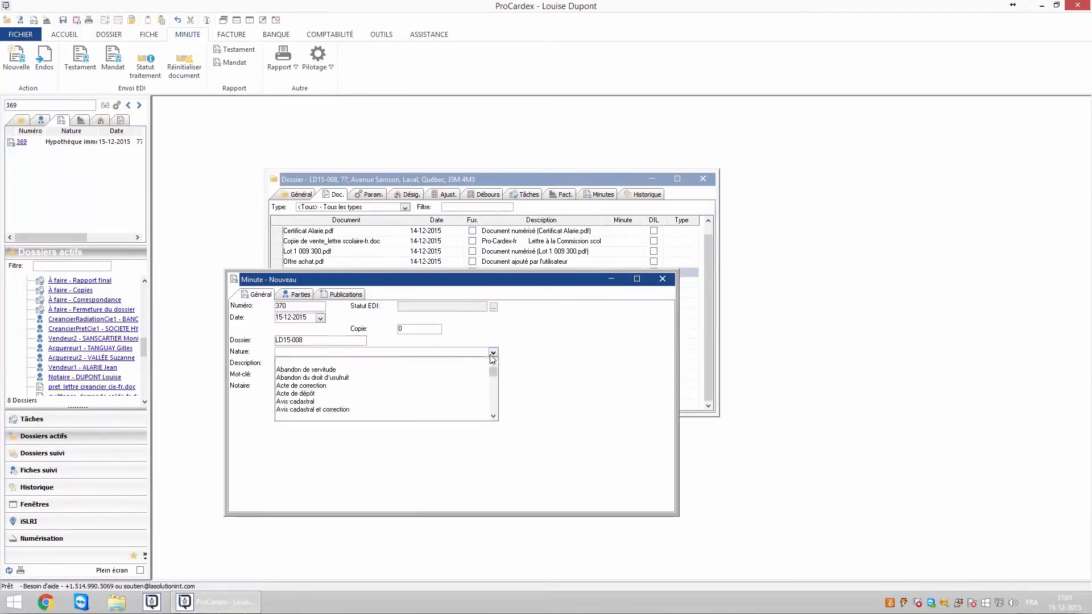
left_click(293, 363)
left_click(289, 365)
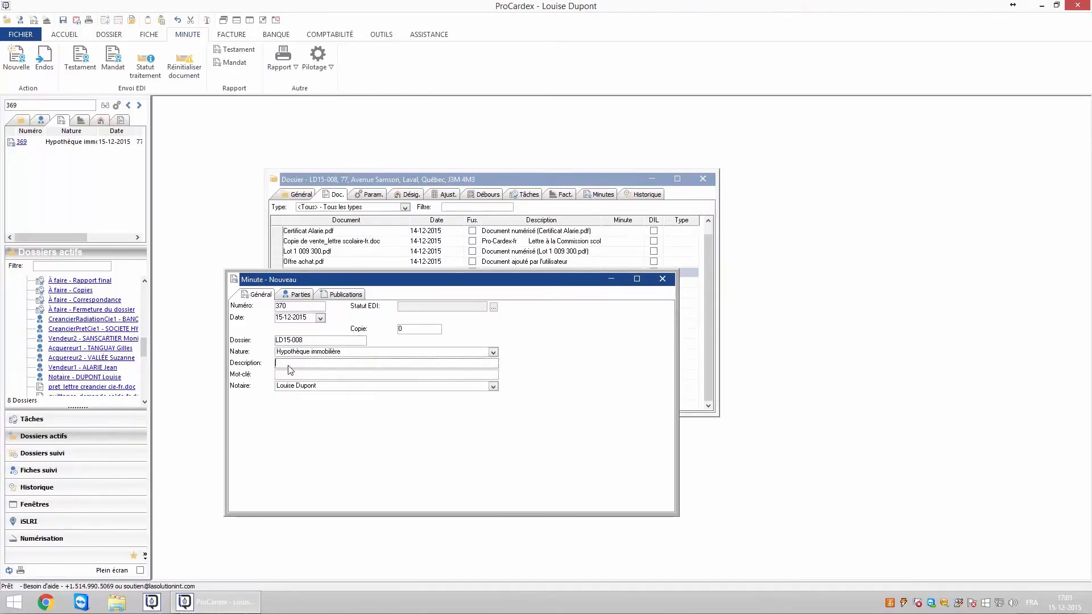
Step: Add the mortgage lender and both buyers from the active dossier as parties to the new minute
left_click(296, 298)
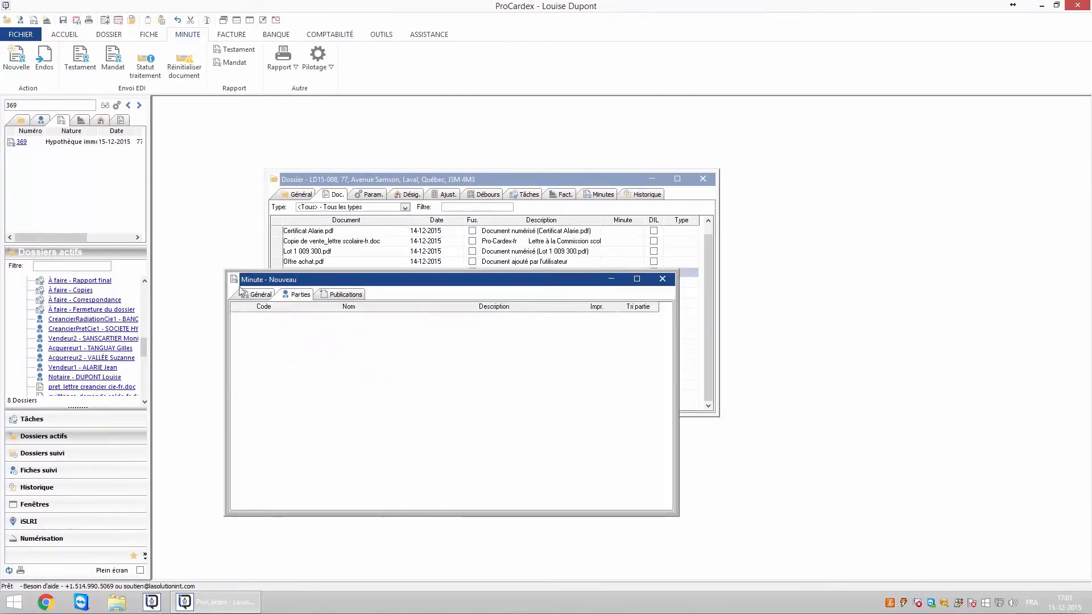
left_click_drag(79, 330, 295, 359)
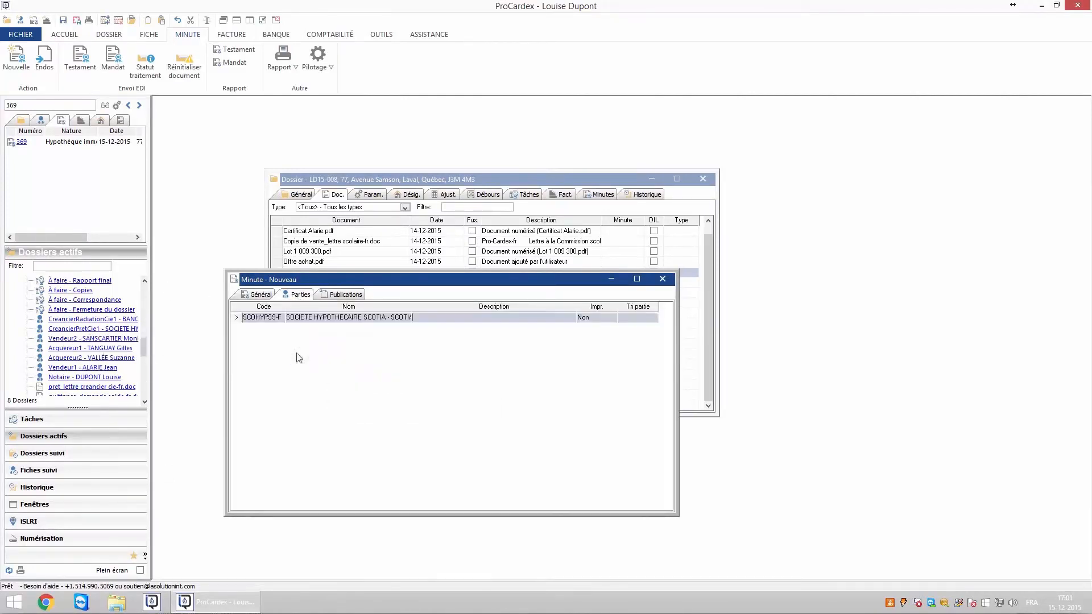
left_click_drag(106, 345, 300, 372)
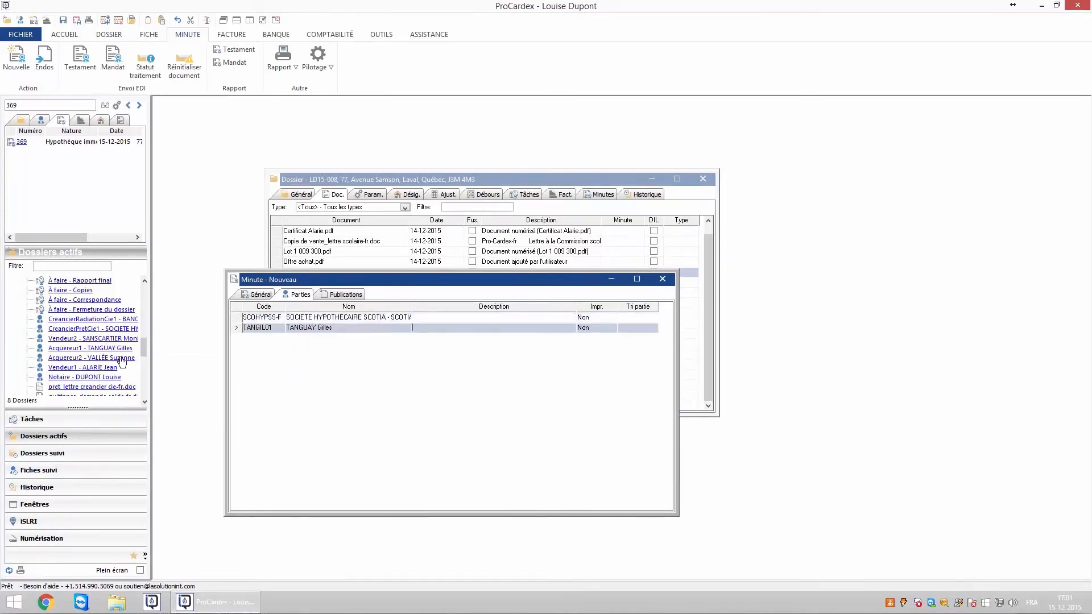
left_click_drag(120, 356, 349, 373)
Step: Describe both buyers as Débiteur in the minute's party list, and close the minute with the changes saved
left_click(433, 328)
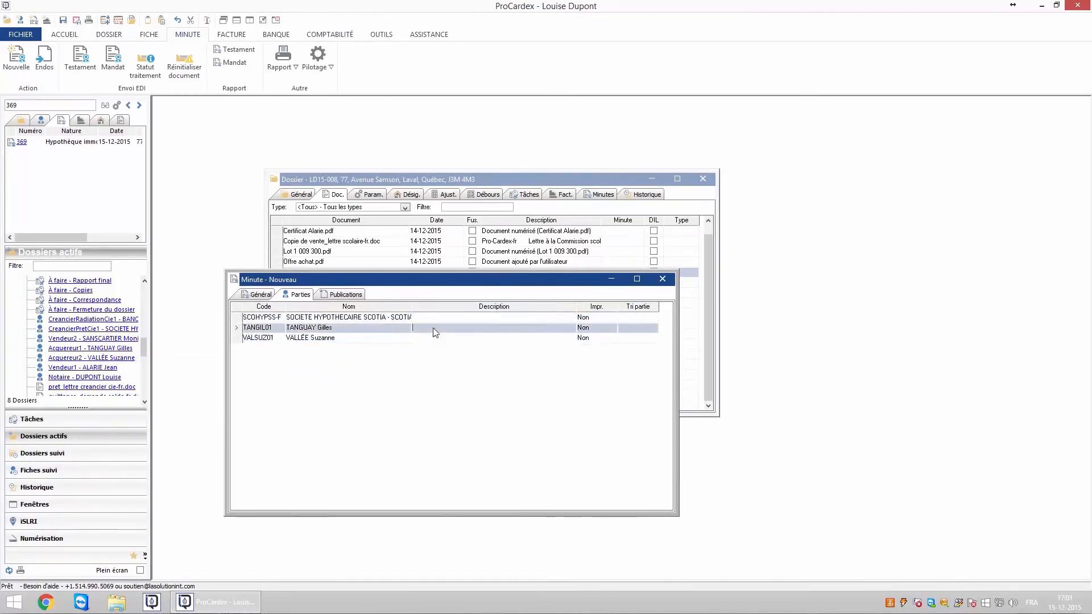
type("Débiteur")
double_click(434, 329)
key("ctrl+c")
left_click(421, 339)
key("ctrl+v")
key("Escape")
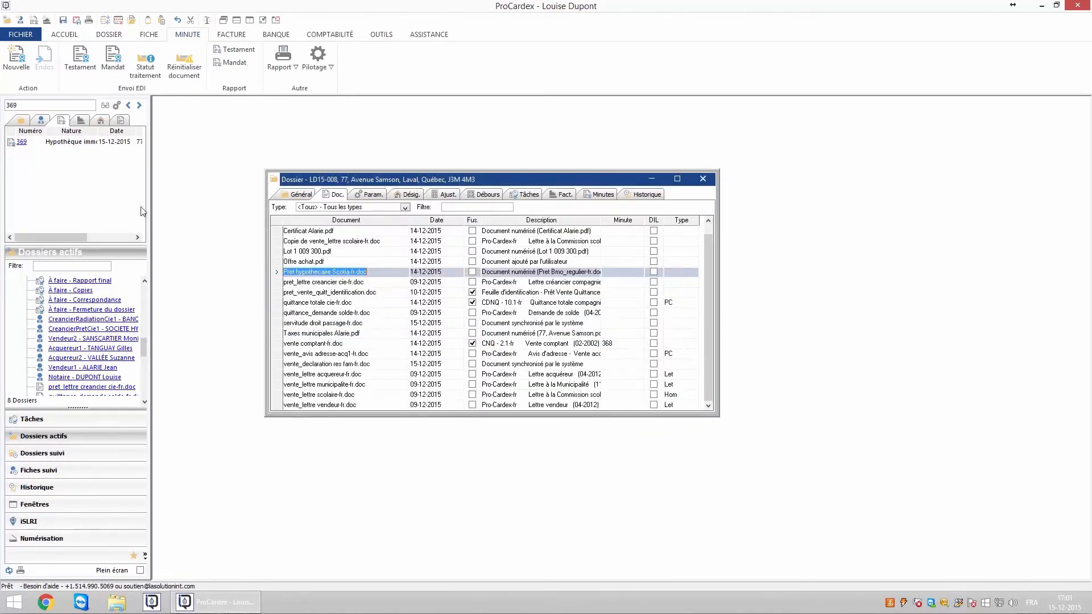
Step: Find minute 370 and link it to Pret hypothecaire Scotia-fr.doc in the dossier's document list
left_click(40, 102)
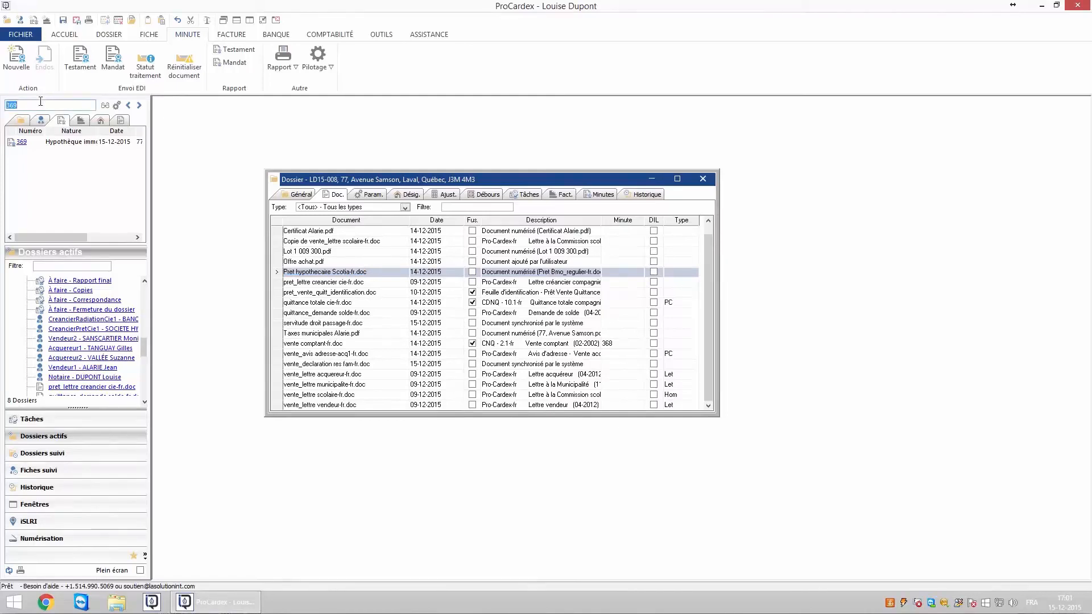
type("370")
left_click_drag(626, 277, 620, 275)
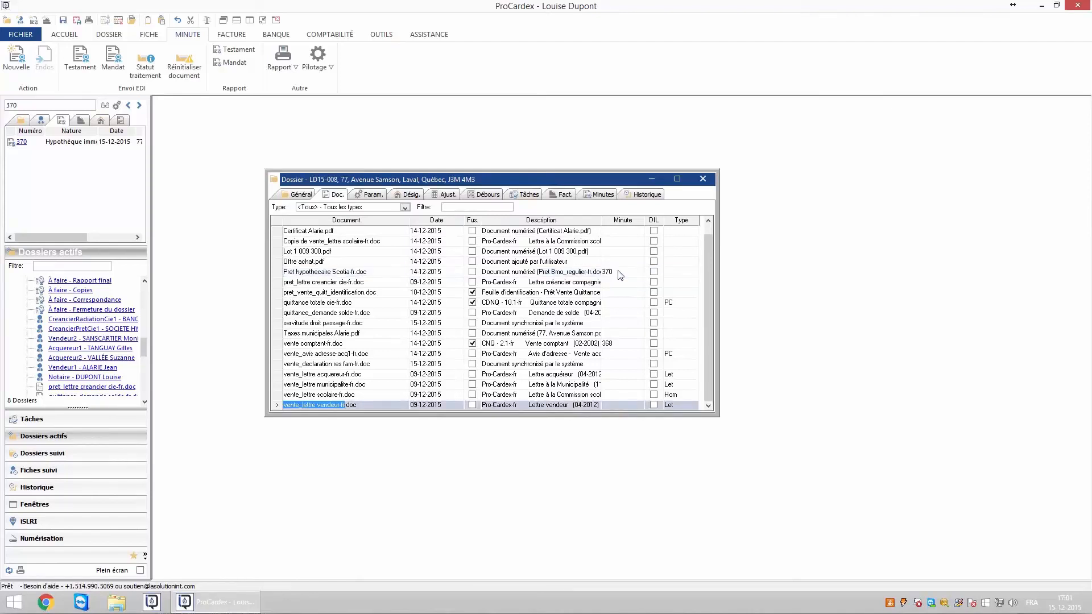
Step: Examine the options for clearing the minute link on Pret hypothecaire Scotia-fr.doc and for deleting minute 370, without applying either
left_click(593, 272)
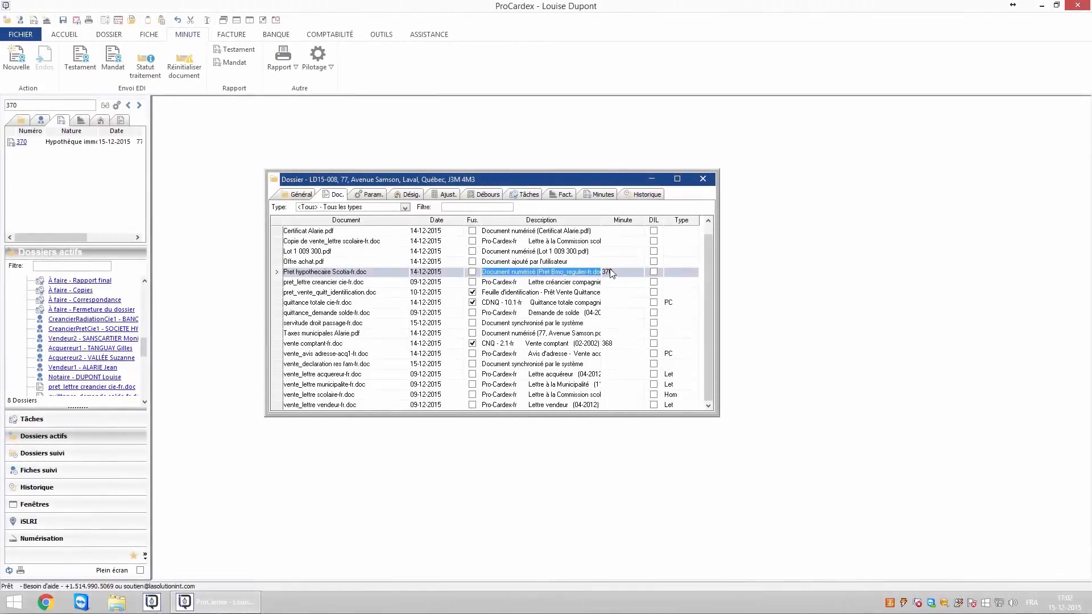
right_click(611, 274)
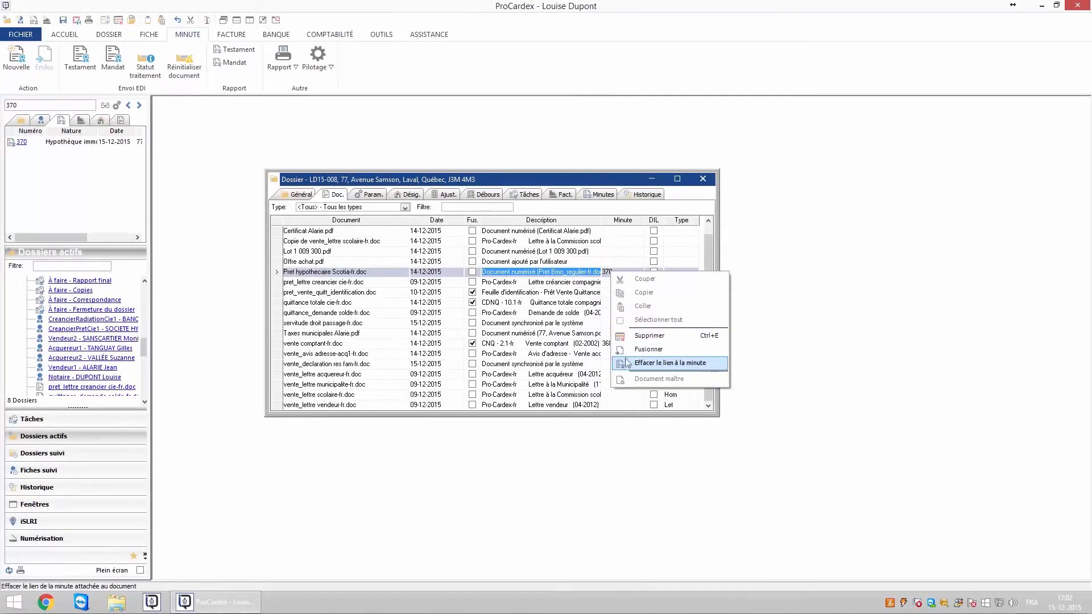
left_click(391, 277)
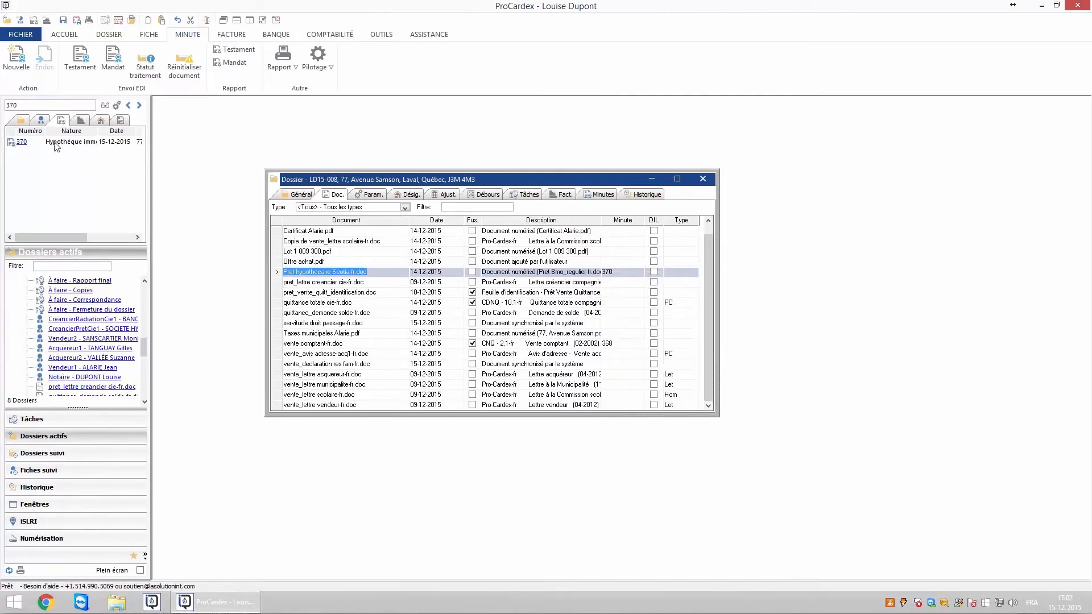
right_click(21, 147)
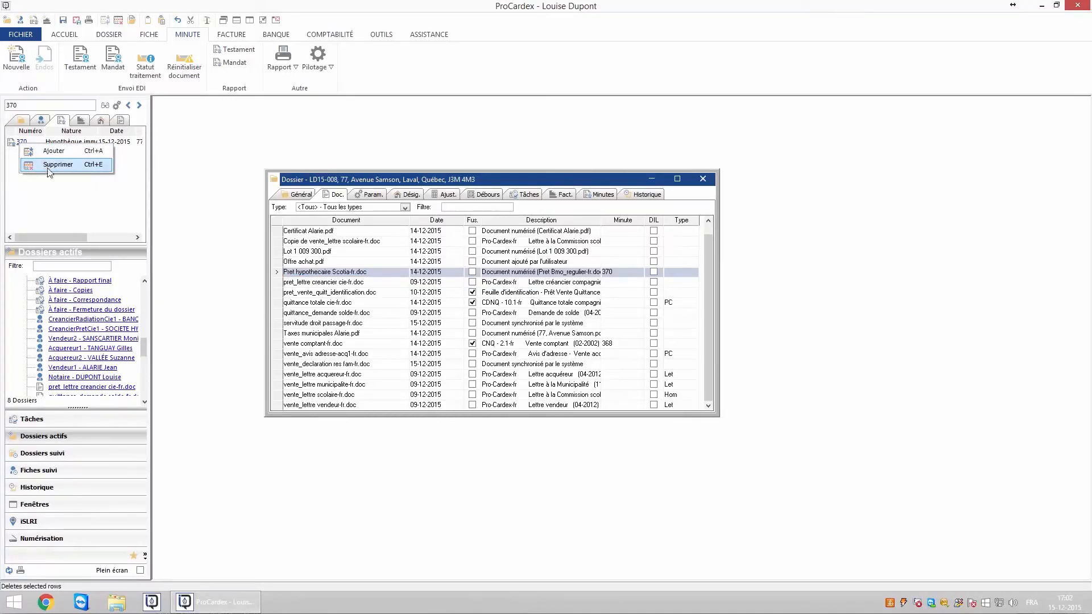
left_click(225, 213)
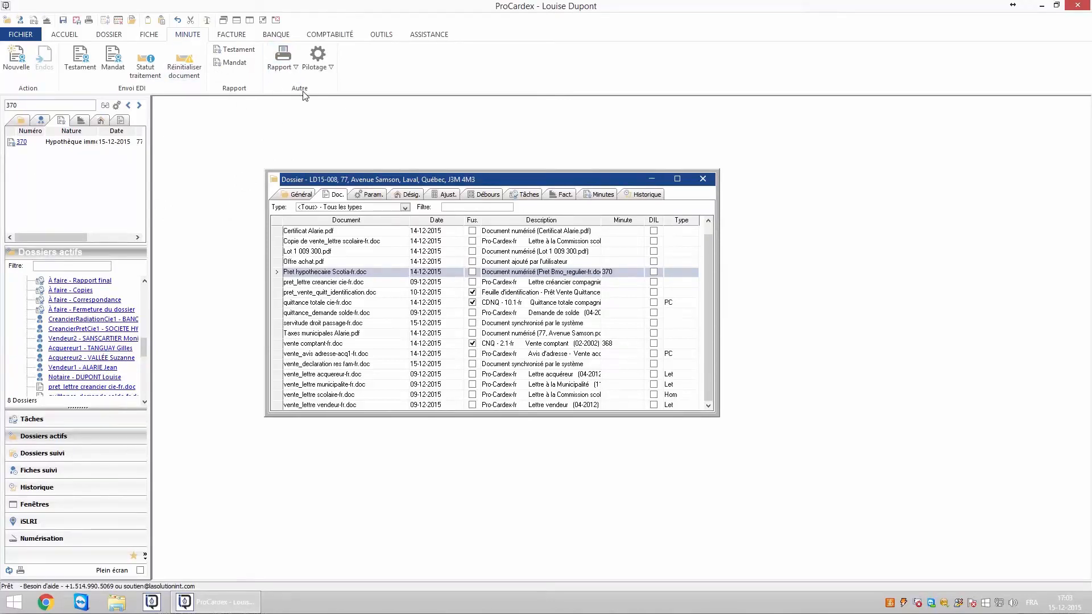
Step: Launch the iSLRI publication of vente comptant-fr.doc from the dossier
left_click(280, 68)
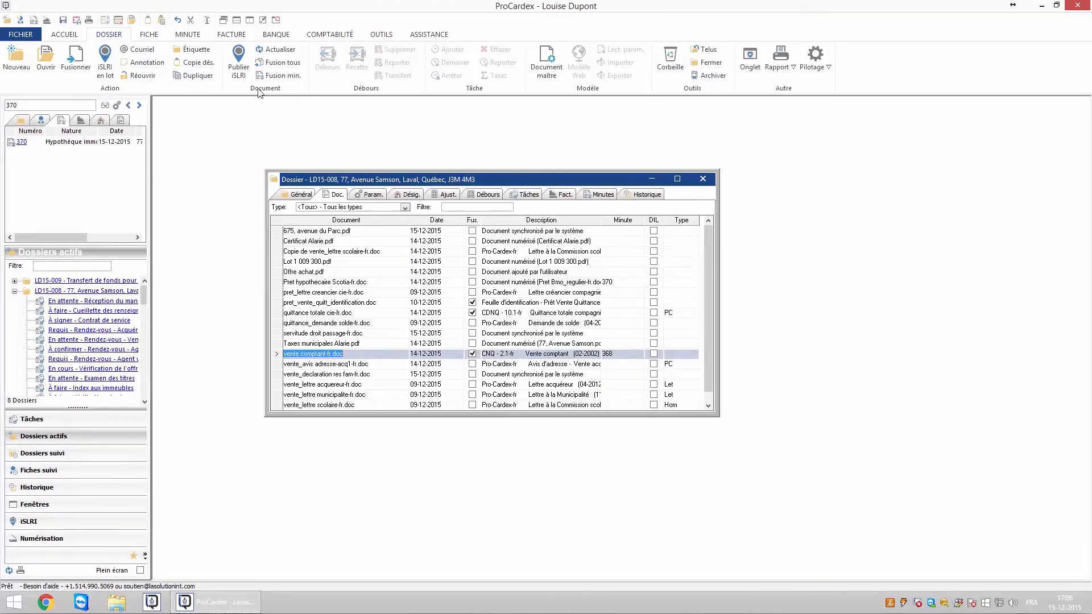
left_click(240, 76)
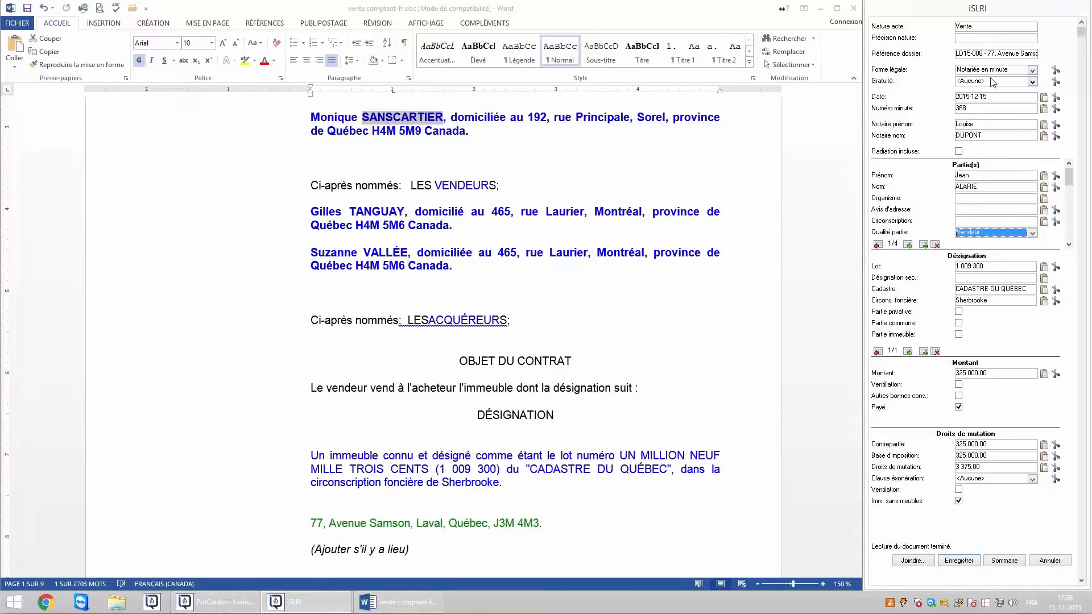
Step: Check the extracted date, minute number, notary, first party, lot, amount and transfer duty consideration against their source text in the deed
left_click(981, 99)
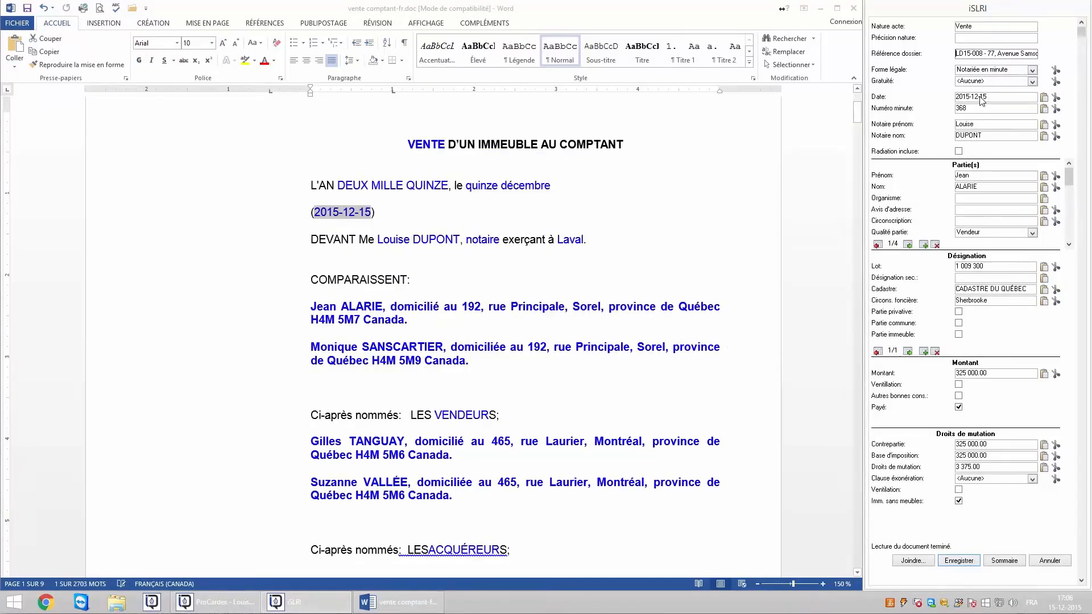
left_click(963, 111)
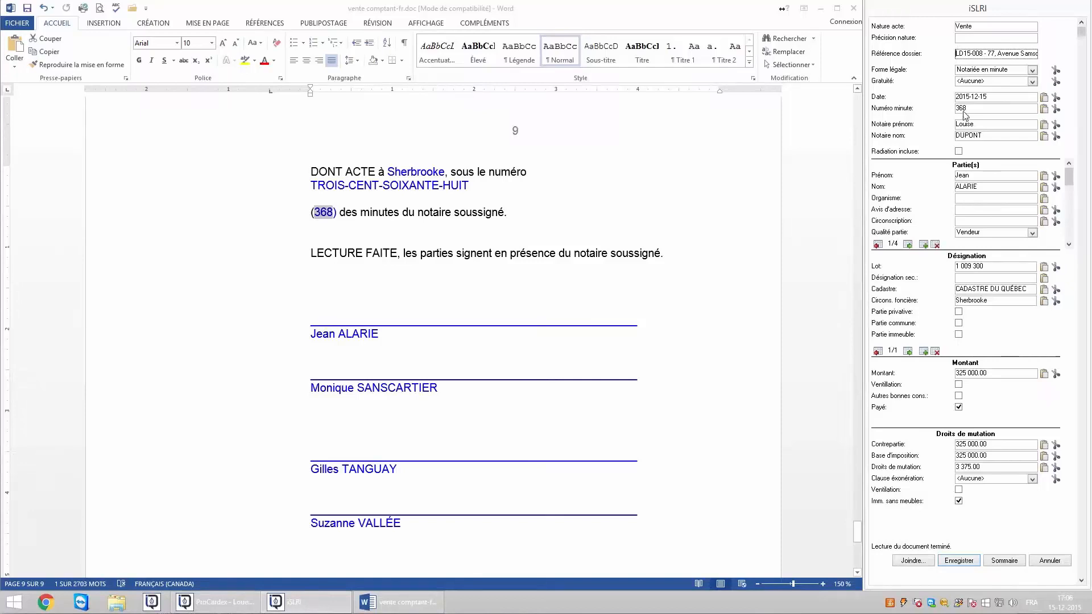
left_click(968, 127)
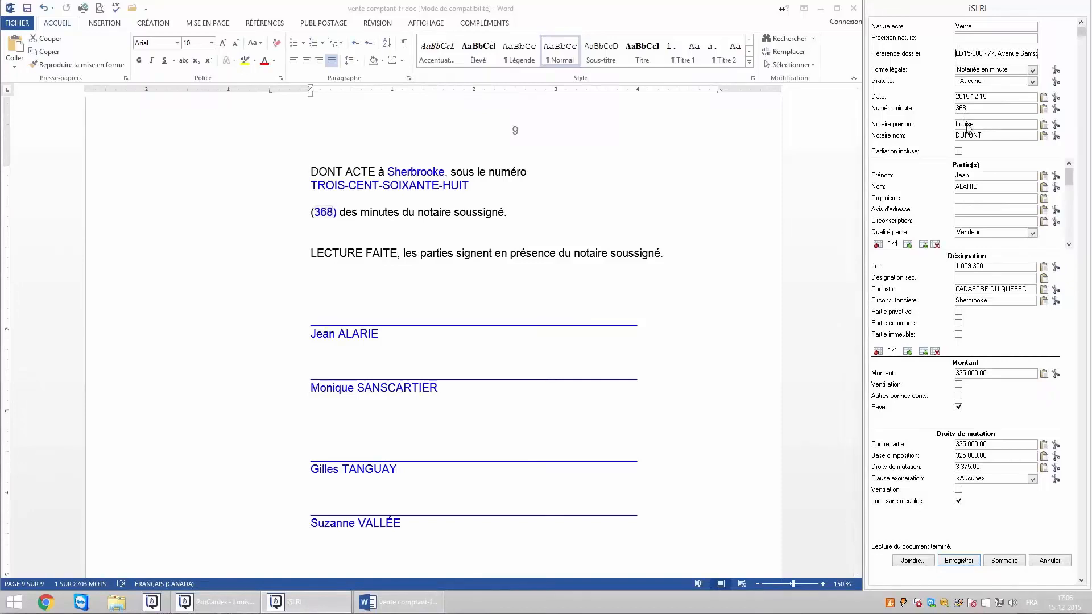
left_click(969, 177)
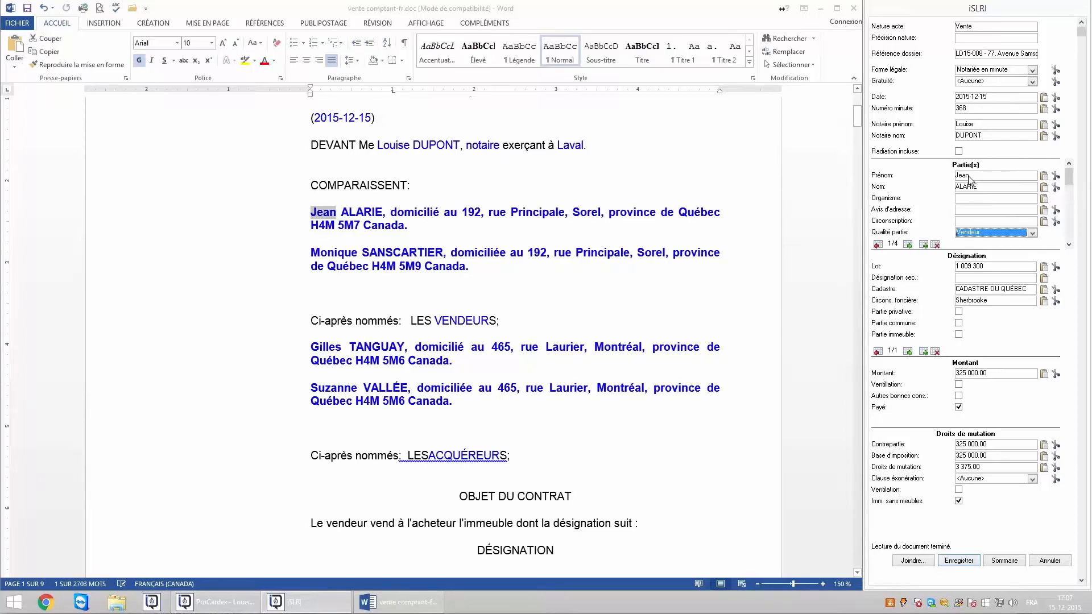
left_click(971, 267)
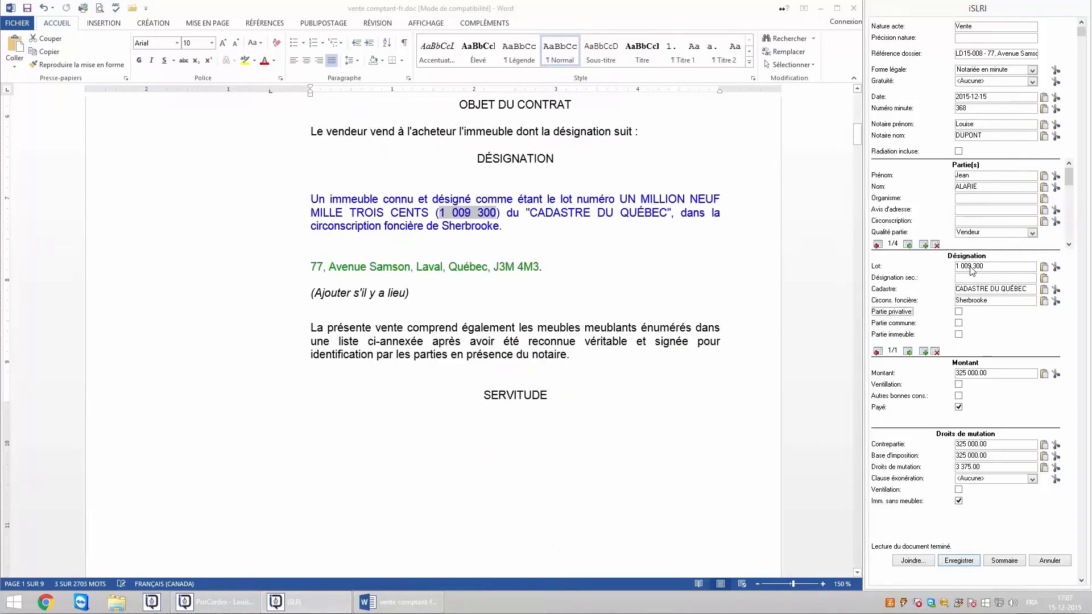
left_click(965, 374)
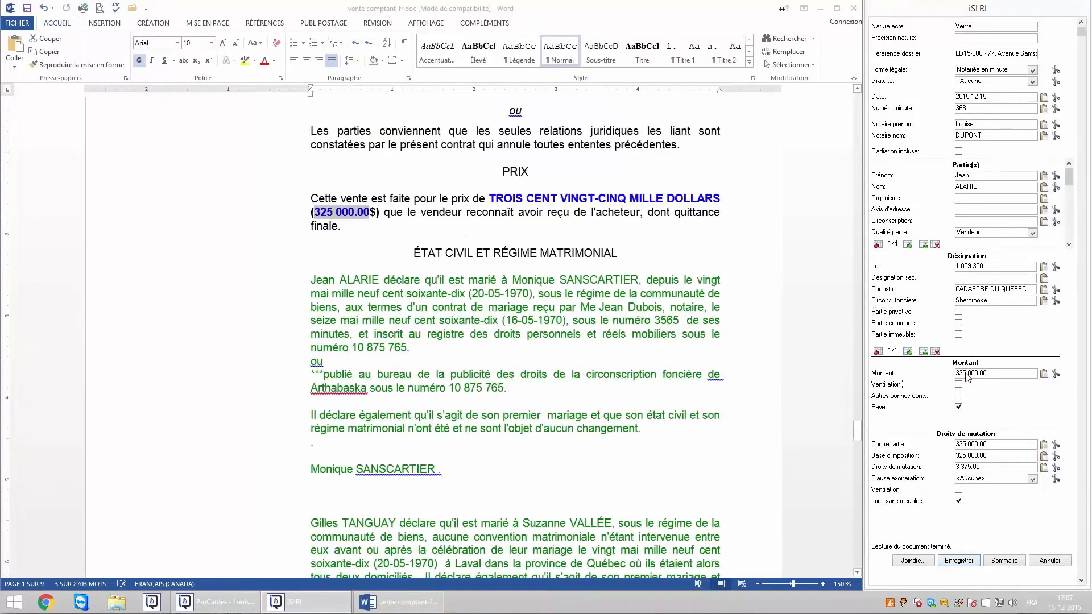
left_click(970, 445)
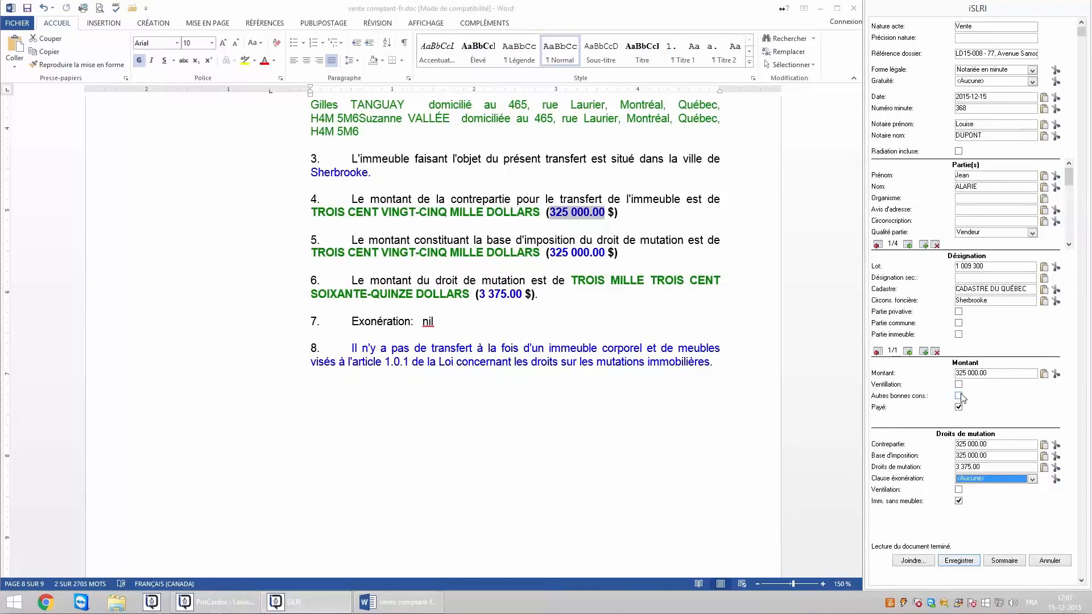
Step: Browse the extracted parties of the sale and delete the second buyer's entry
left_click(908, 245)
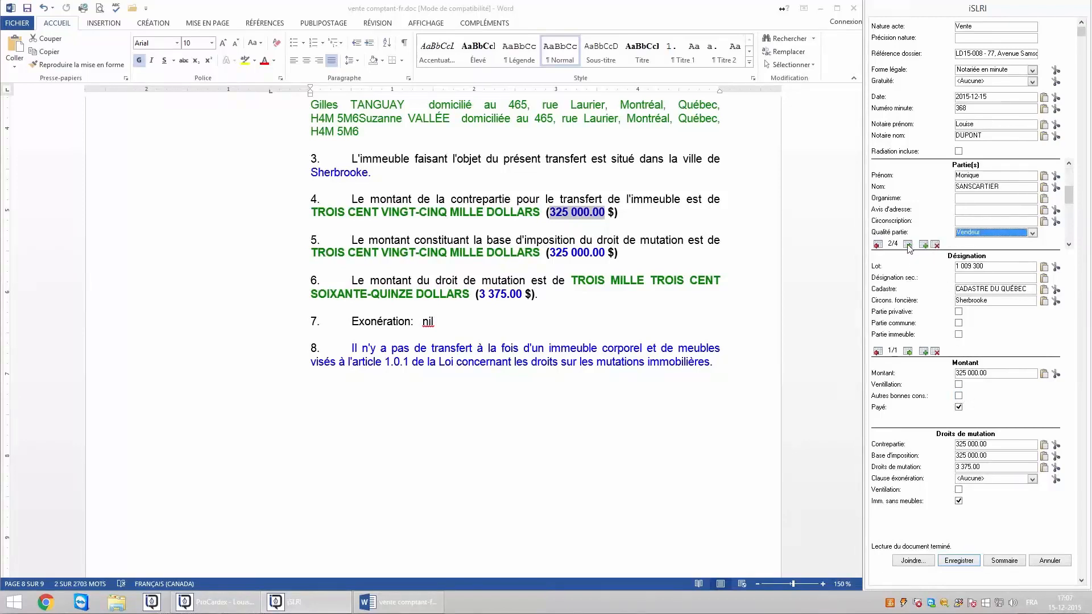
left_click(879, 244)
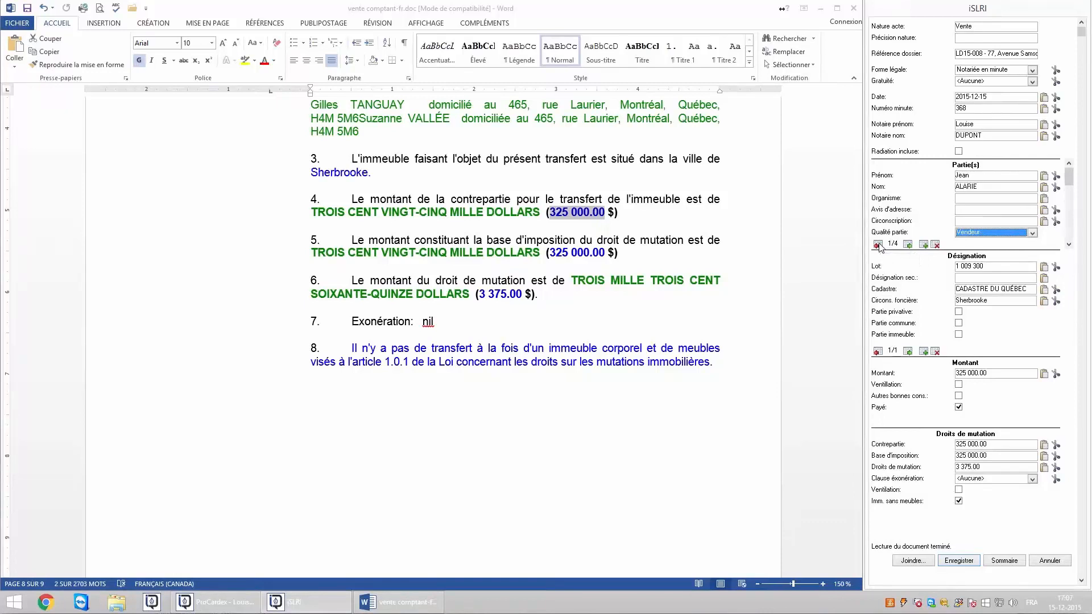
left_click(923, 245)
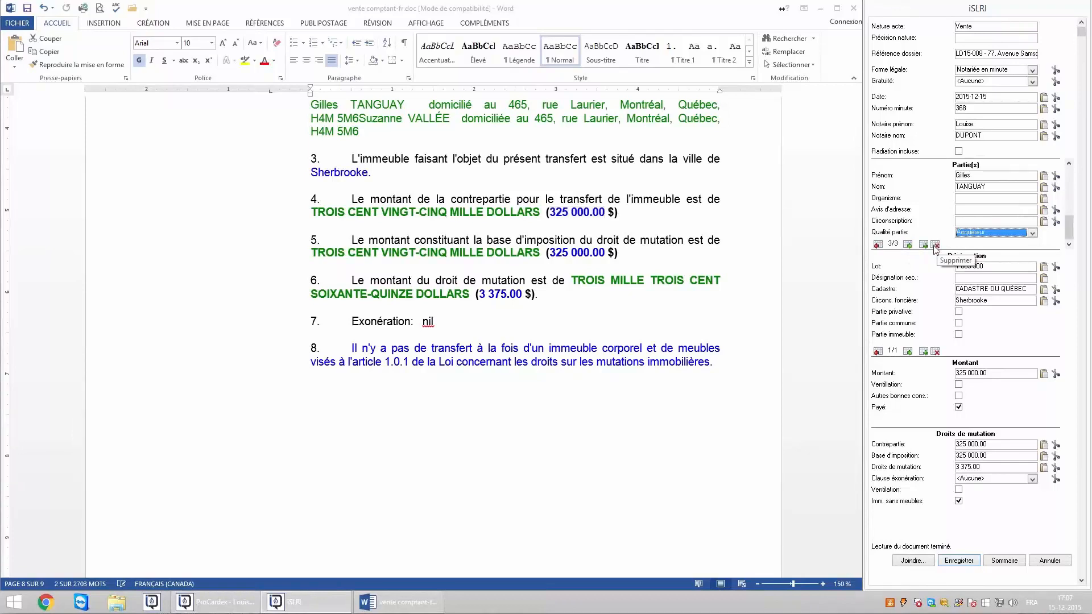
Step: Add a party with the second buyer's first and last names copied from the deed, and set the party quality to Acquéreur
left_click(969, 175)
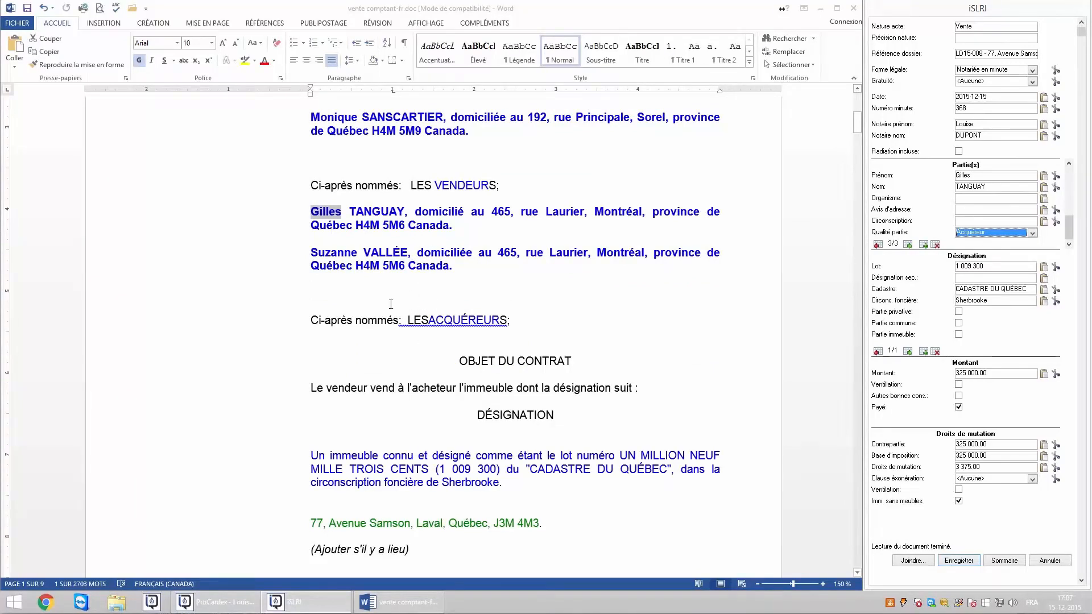
double_click(332, 255)
key("shift+Left")
key("ctrl+c")
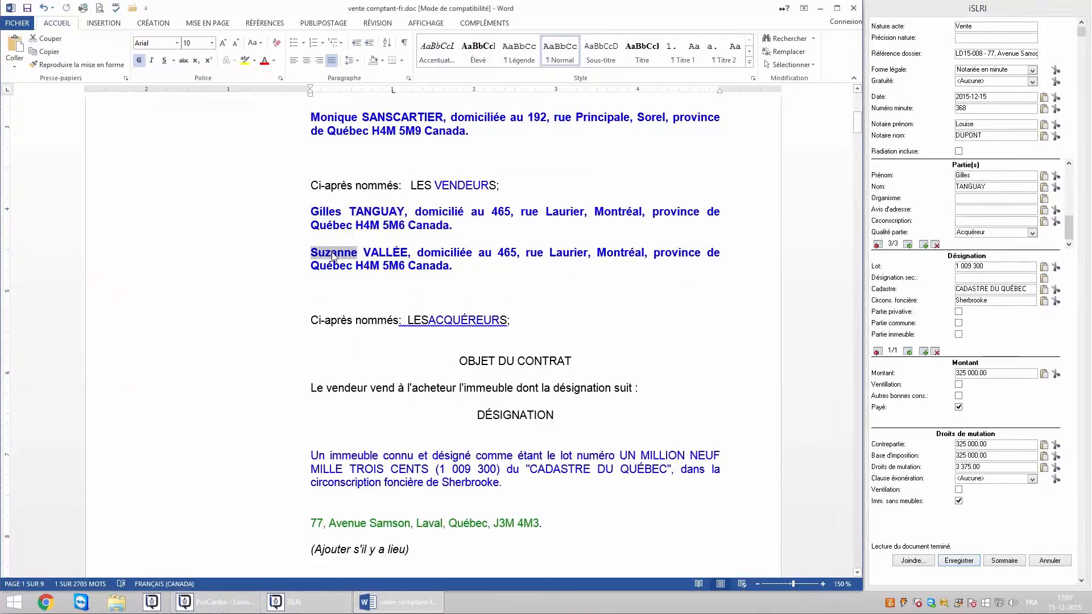
left_click(923, 245)
left_click(1045, 177)
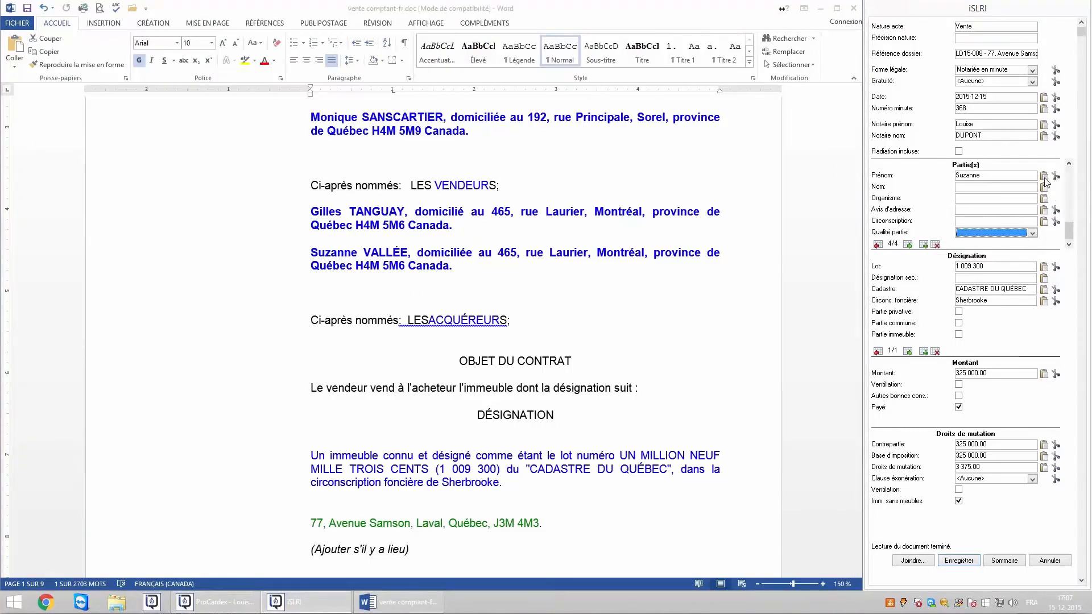
double_click(392, 254)
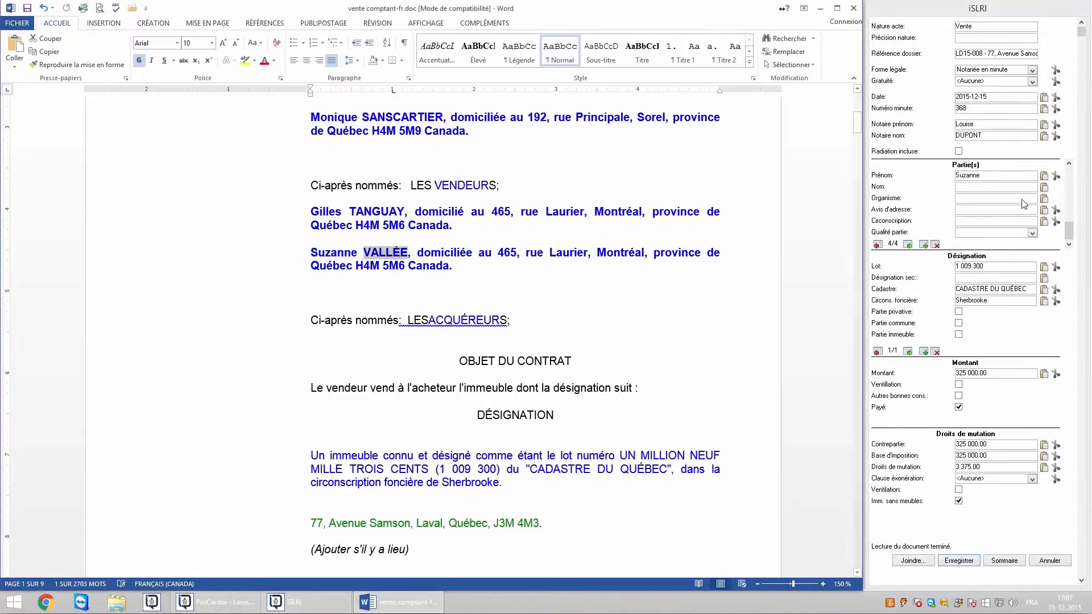
left_click(1044, 187)
left_click(1033, 232)
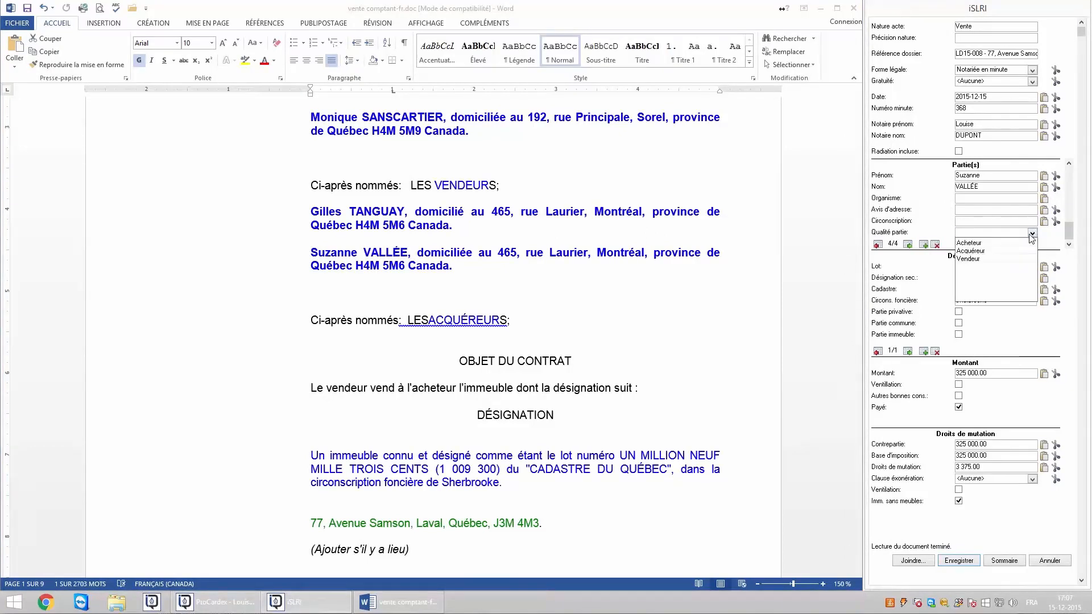
left_click(969, 254)
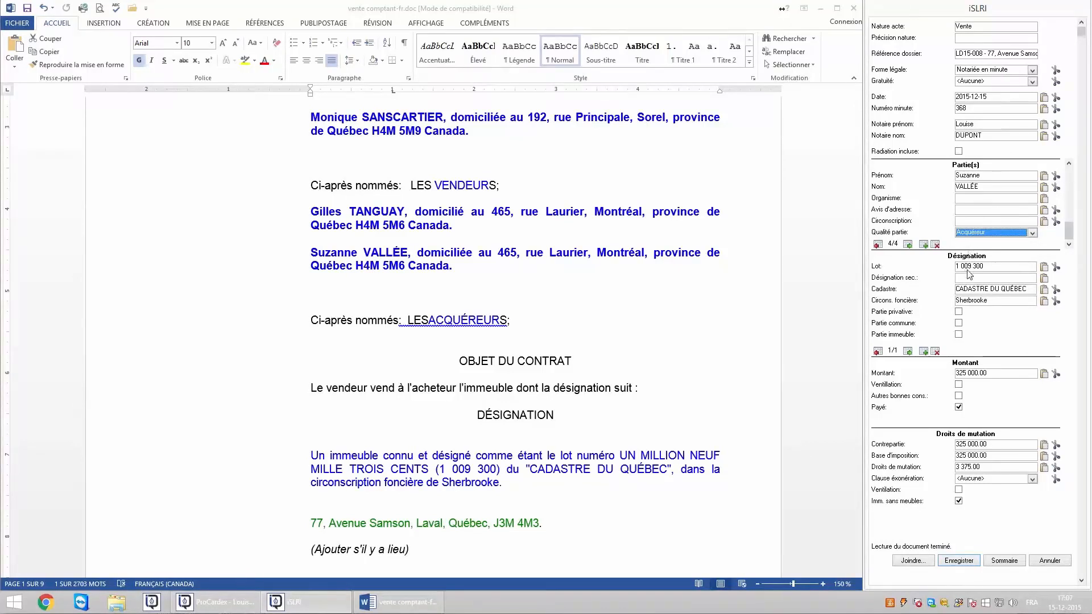
Step: Locate the lot and amount in the deed, exclude the amount from the publication data, and try to generate the summary
left_click(968, 267)
left_click(970, 375)
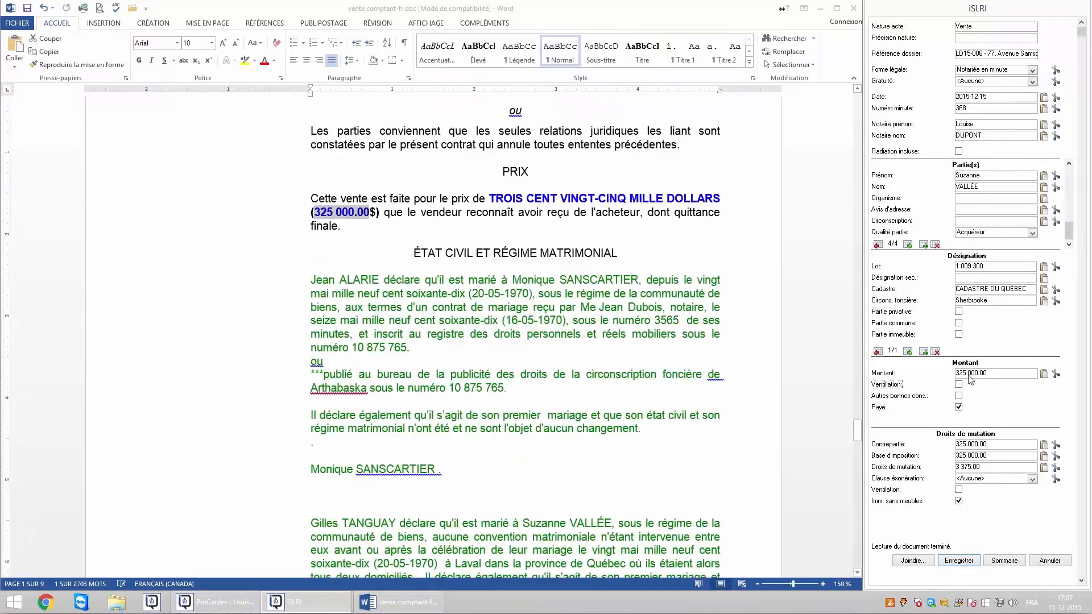
left_click(1057, 375)
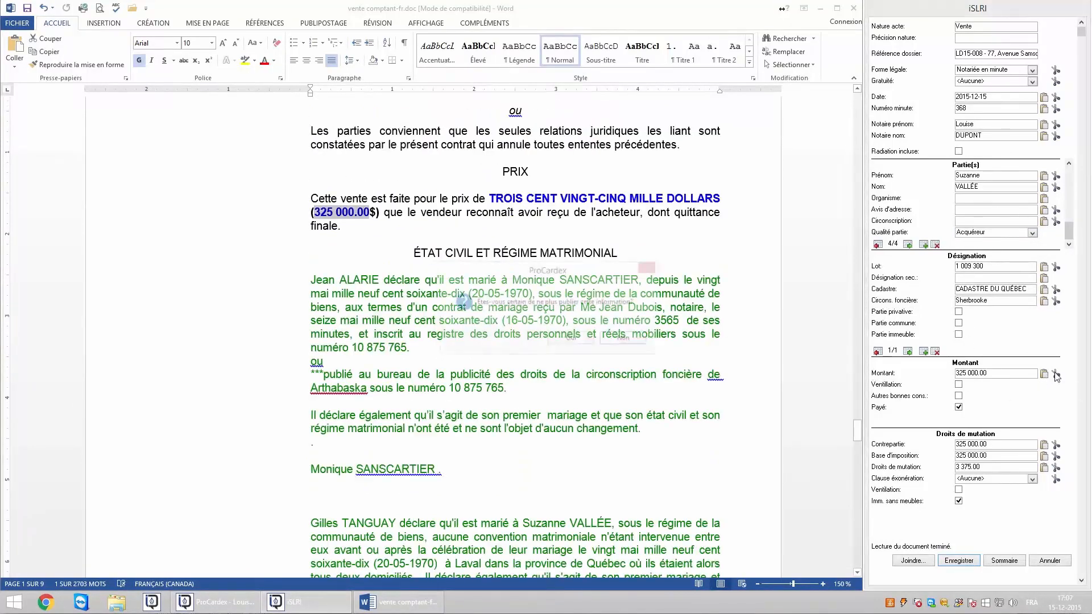
left_click(573, 341)
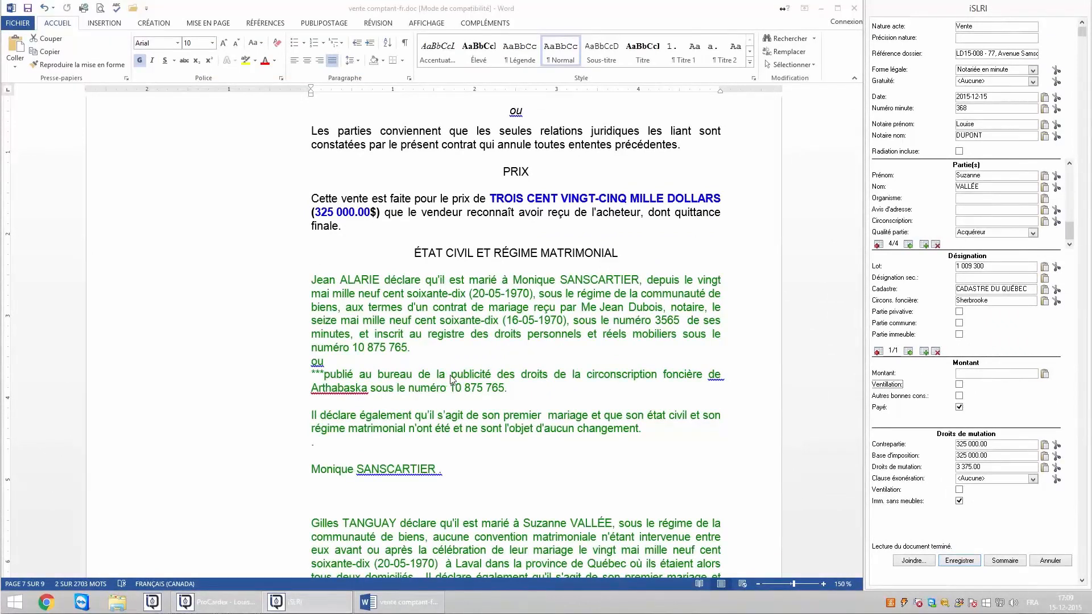
left_click(1005, 562)
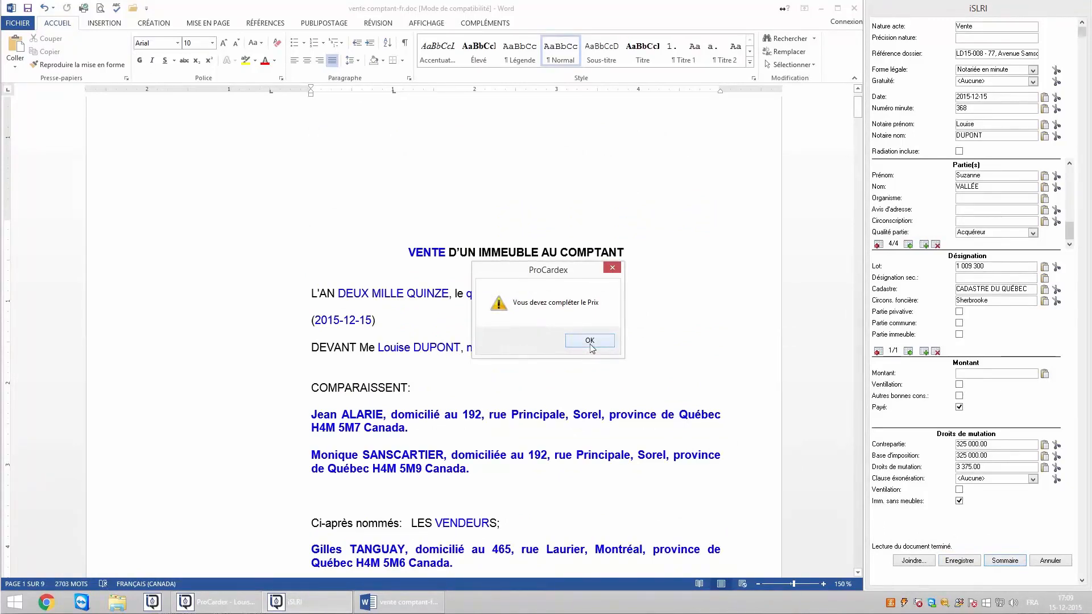
left_click(590, 342)
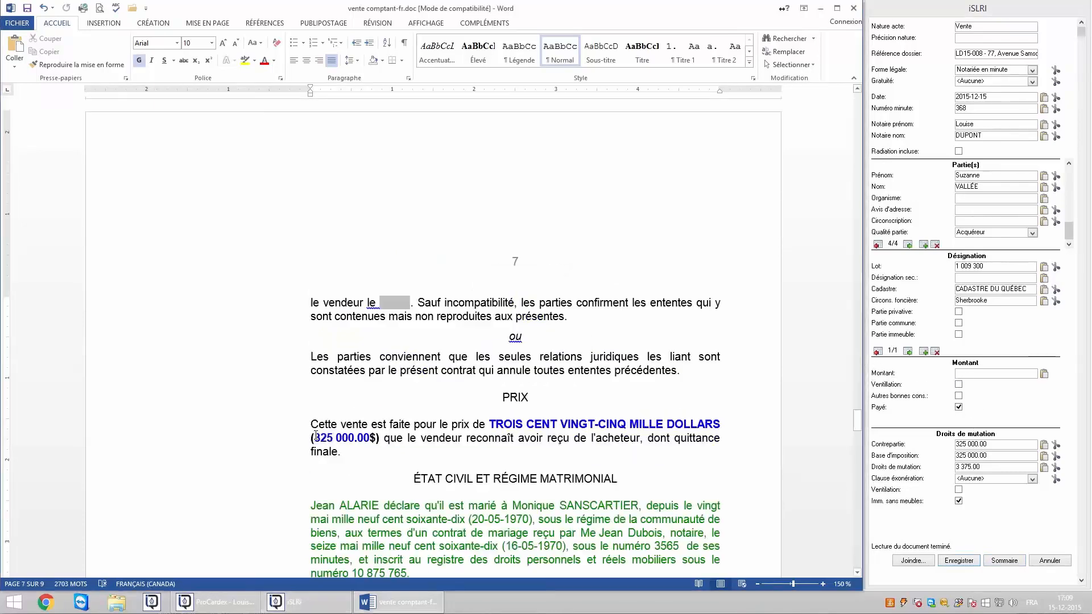
Step: Fill in the Montant value with 325 000.00 copied from the deed's price clause
double_click(335, 439)
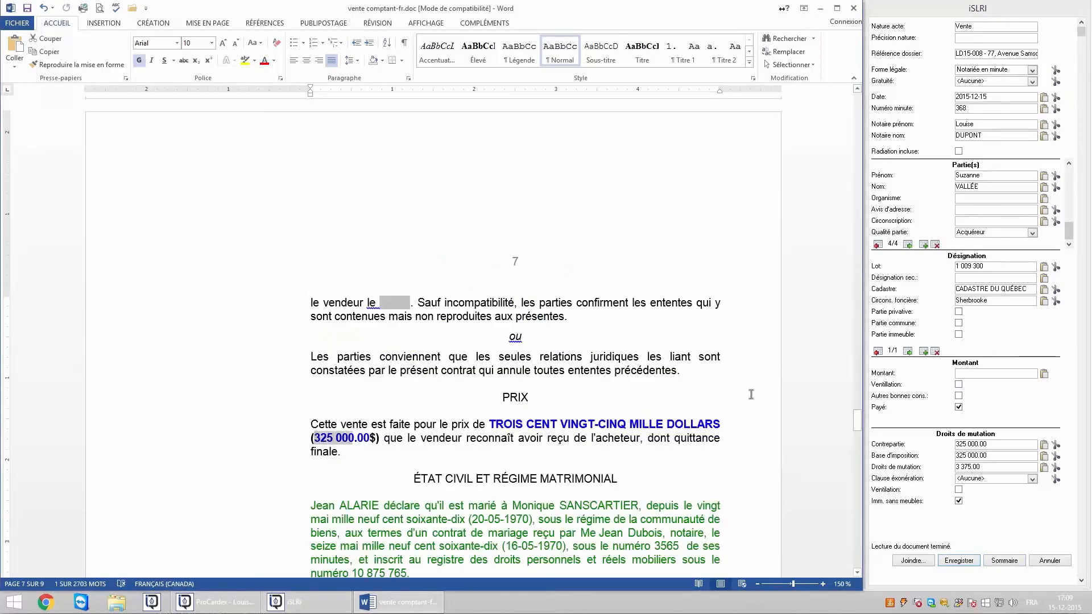
key("shift+Right")
key("shift+Right")
key("shift+Right")
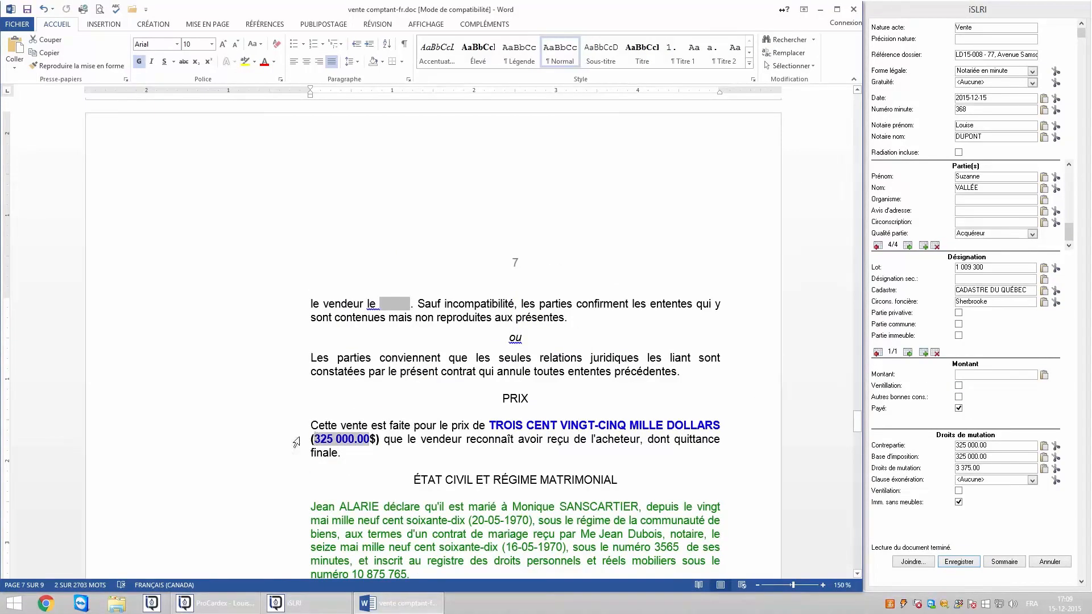
left_click(1045, 376)
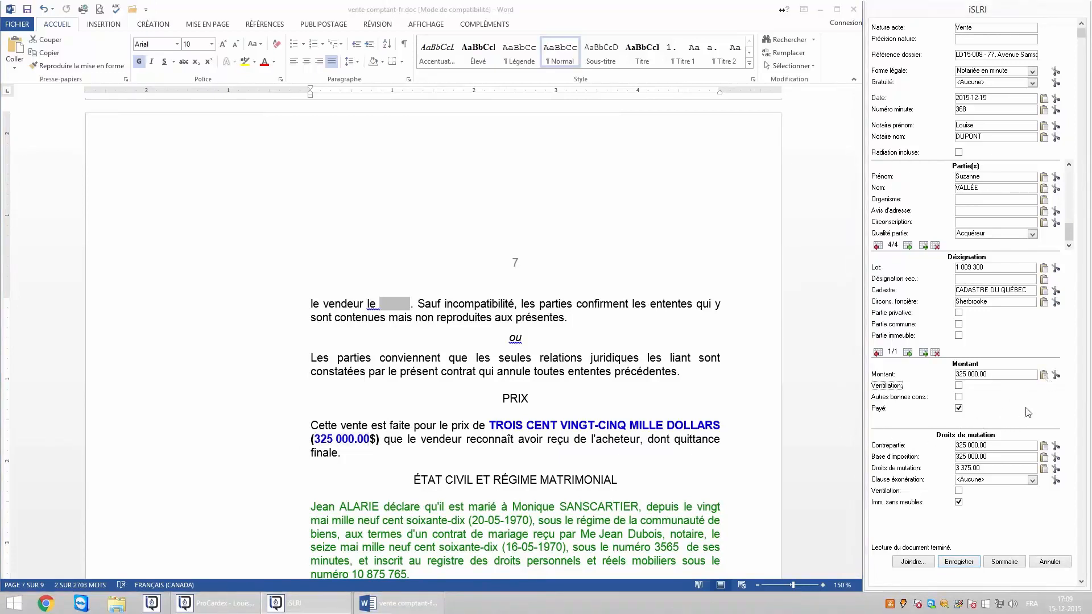
Step: Generate the iSLRI summary of the sale deed and validate the requisition
left_click(995, 562)
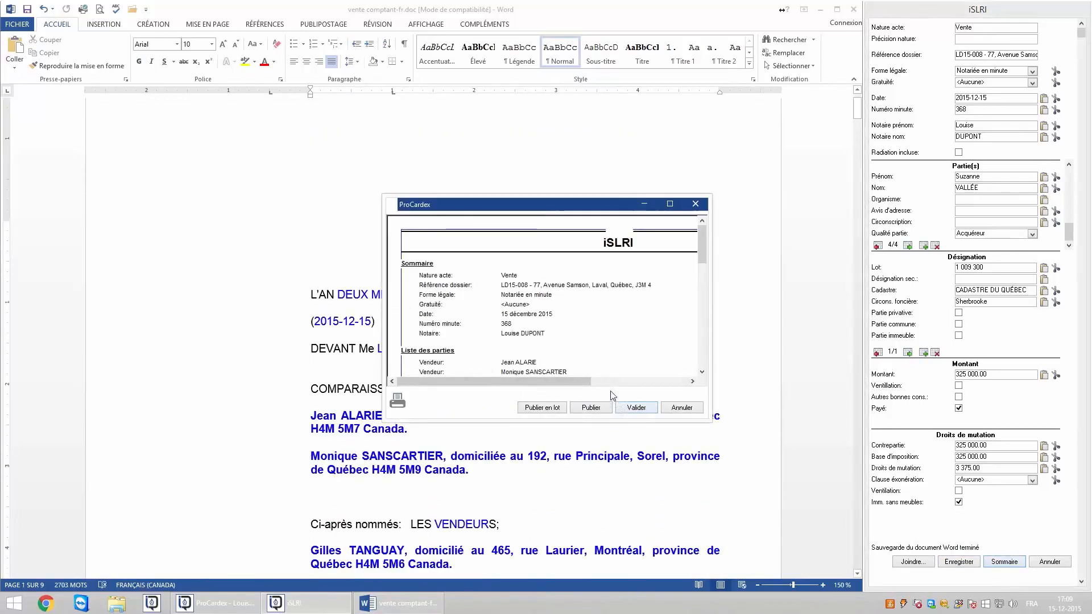
mouse_move(703, 257)
left_mouse_down()
mouse_move(704, 315)
mouse_move(702, 256)
left_mouse_up()
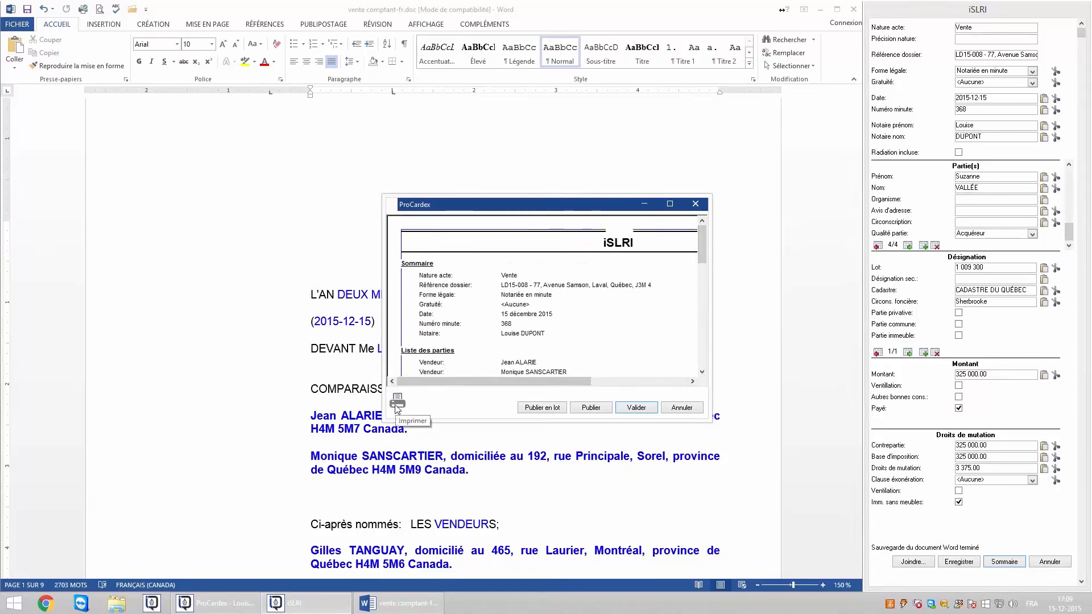
left_click(636, 408)
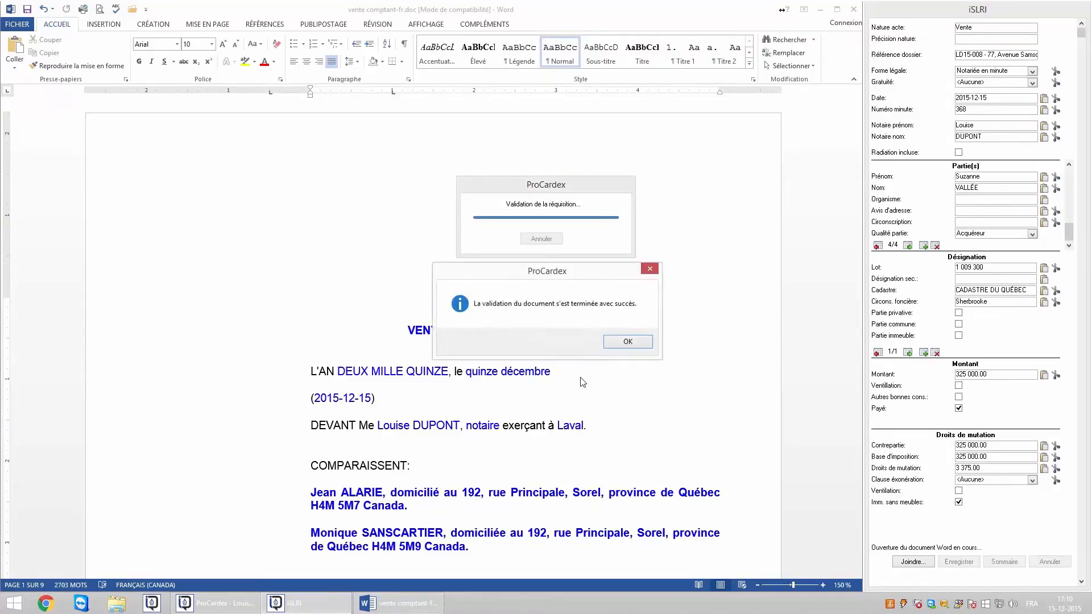
left_click(618, 343)
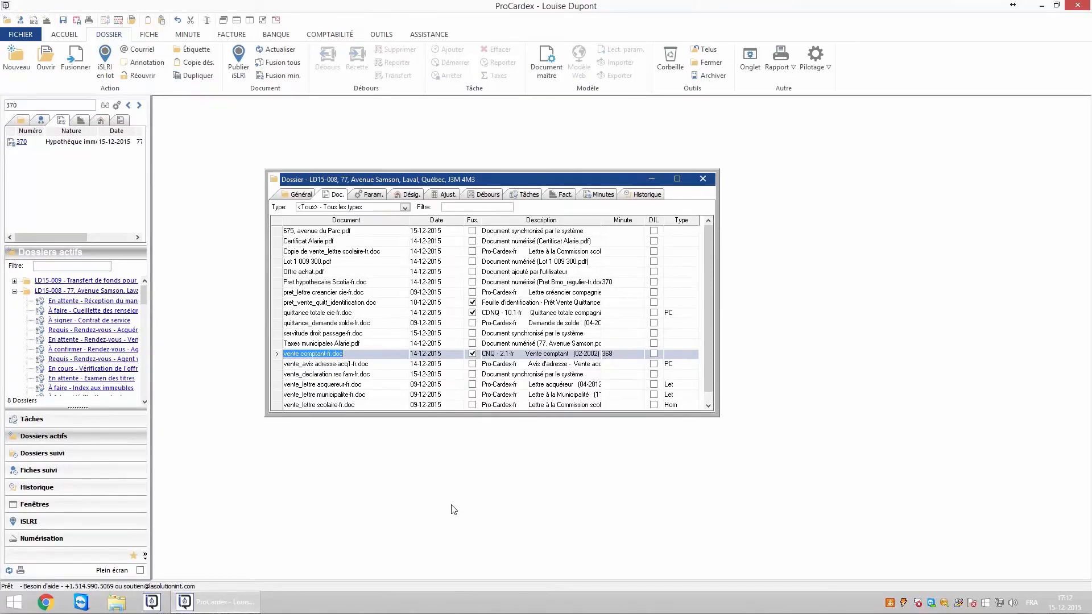
Step: Publish vente comptant-fr.doc from its iSLRI summary, entering the Entrust security store password, and locate its entry among the registrations in process
left_click(239, 68)
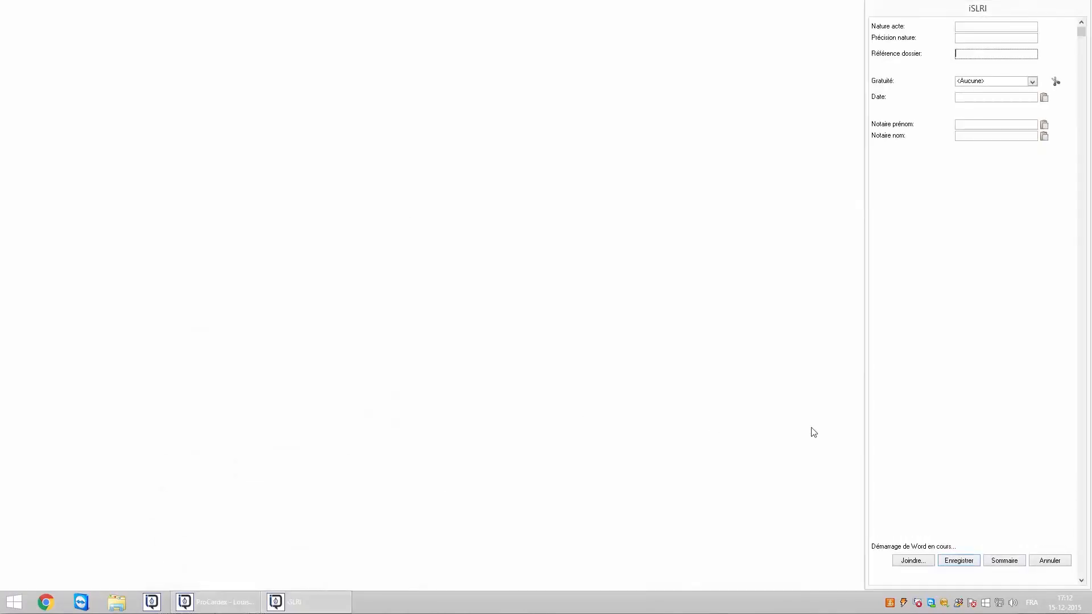
left_click(1002, 561)
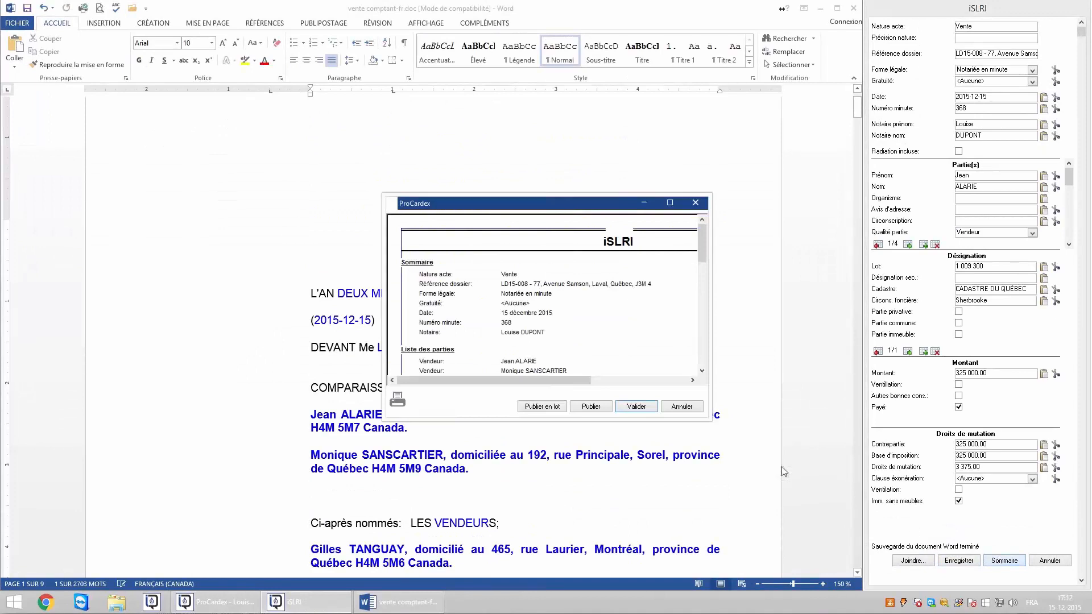
left_click(602, 407)
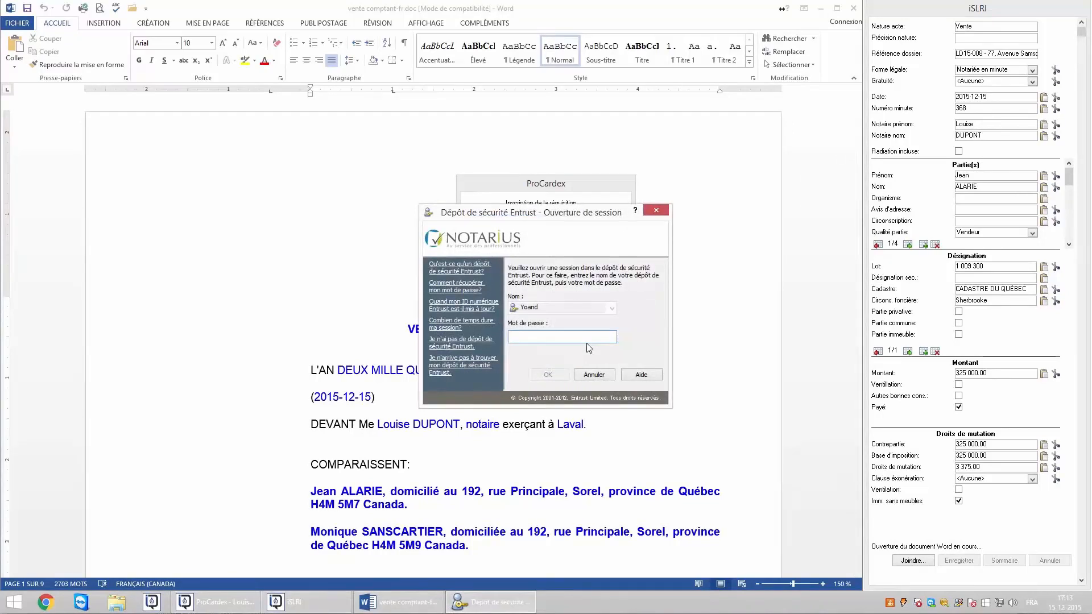
type("••••••••••••")
left_click(555, 375)
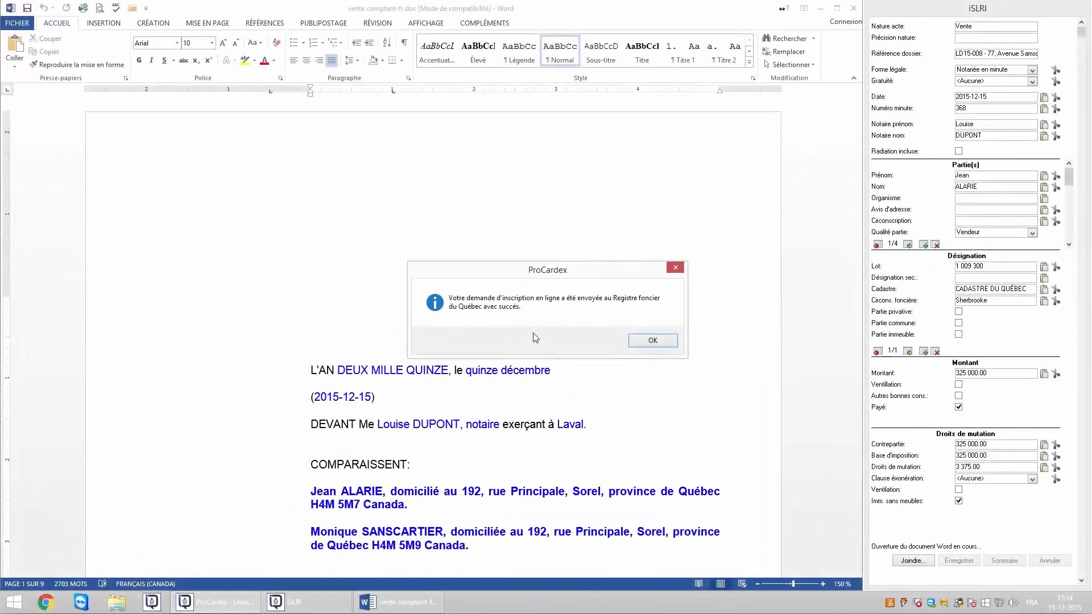
left_click(647, 344)
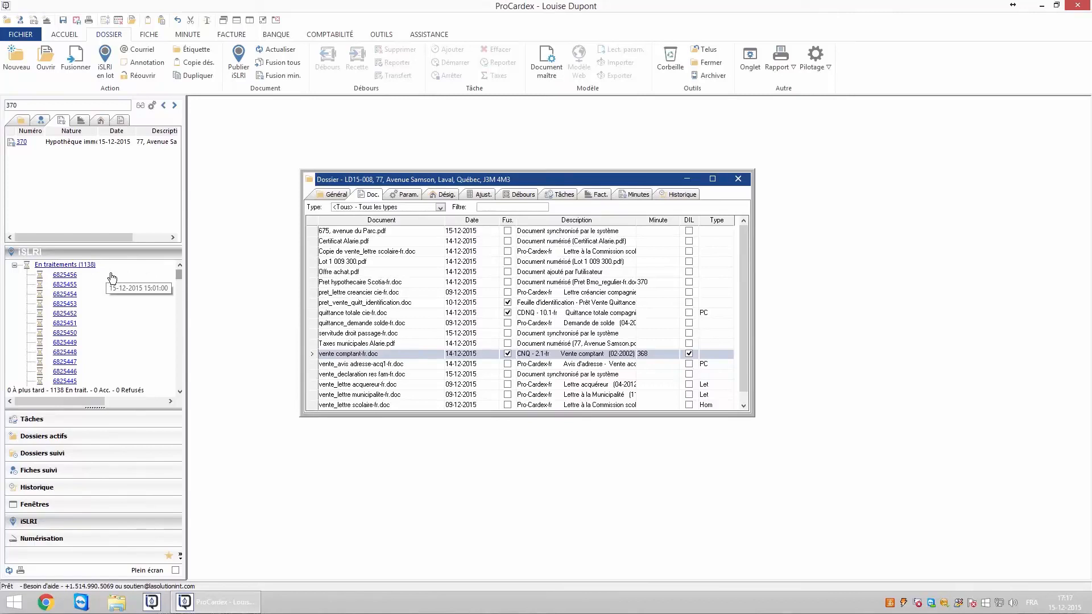
left_click_drag(179, 275, 178, 296)
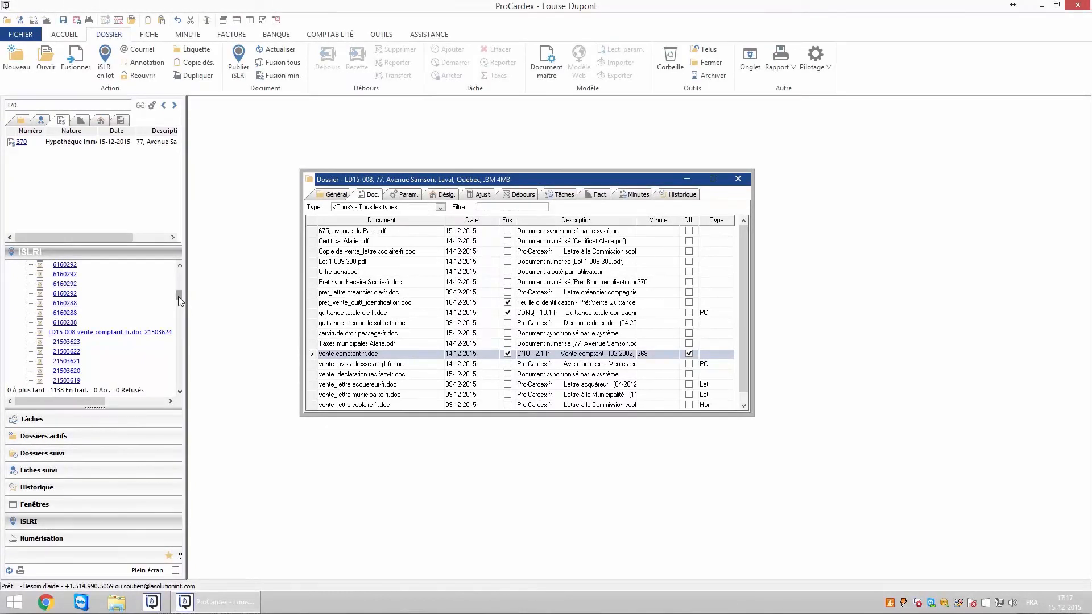
Step: Open the iSLRI summary of vente_declaration res fam-fr.doc and save the document for batch publication
left_click(392, 376)
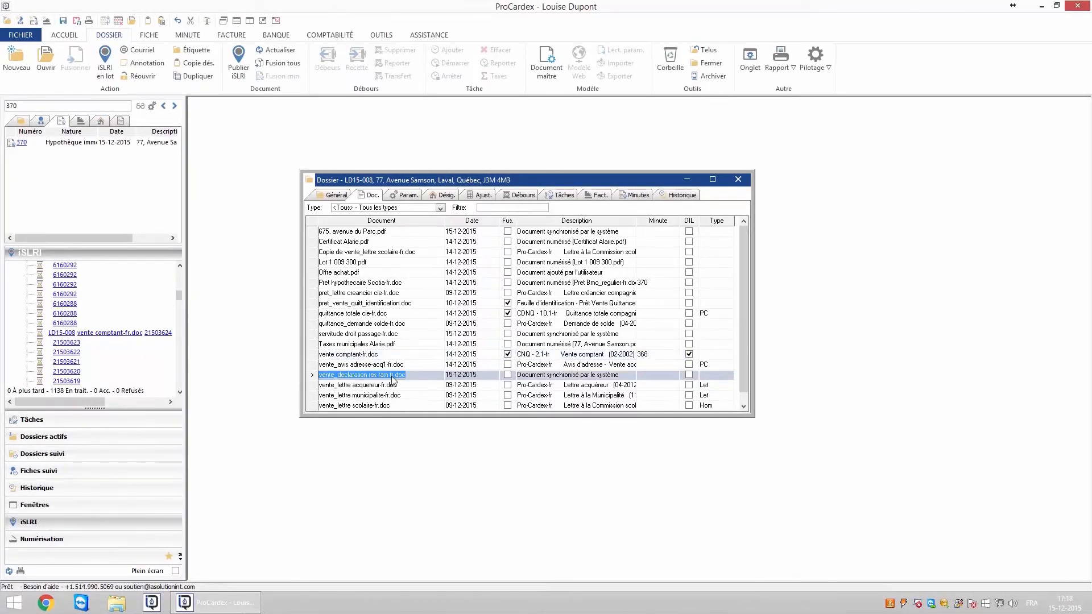
double_click(393, 377)
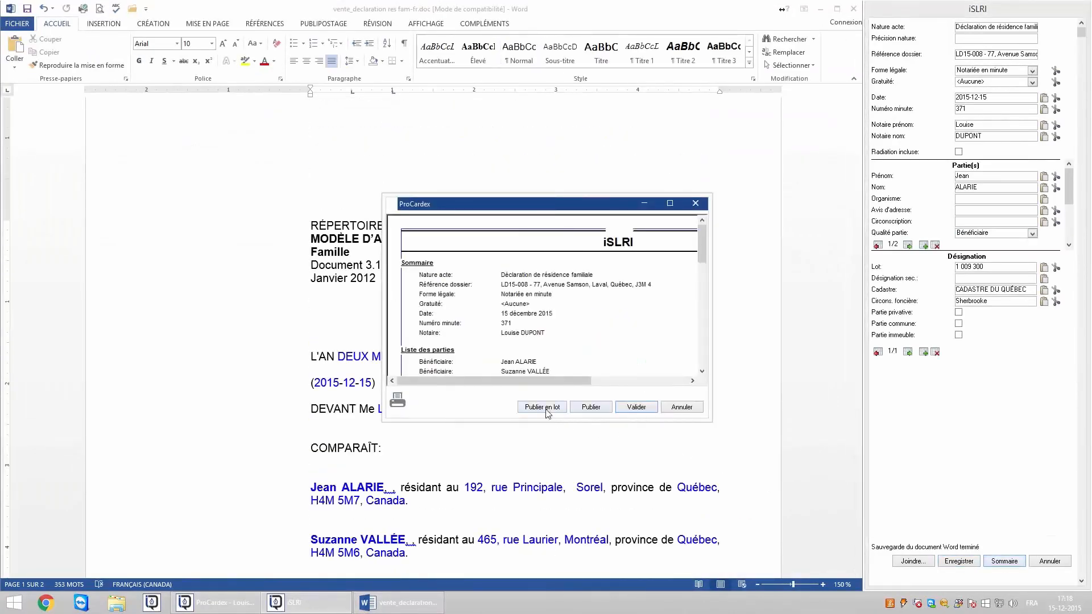
left_click(546, 407)
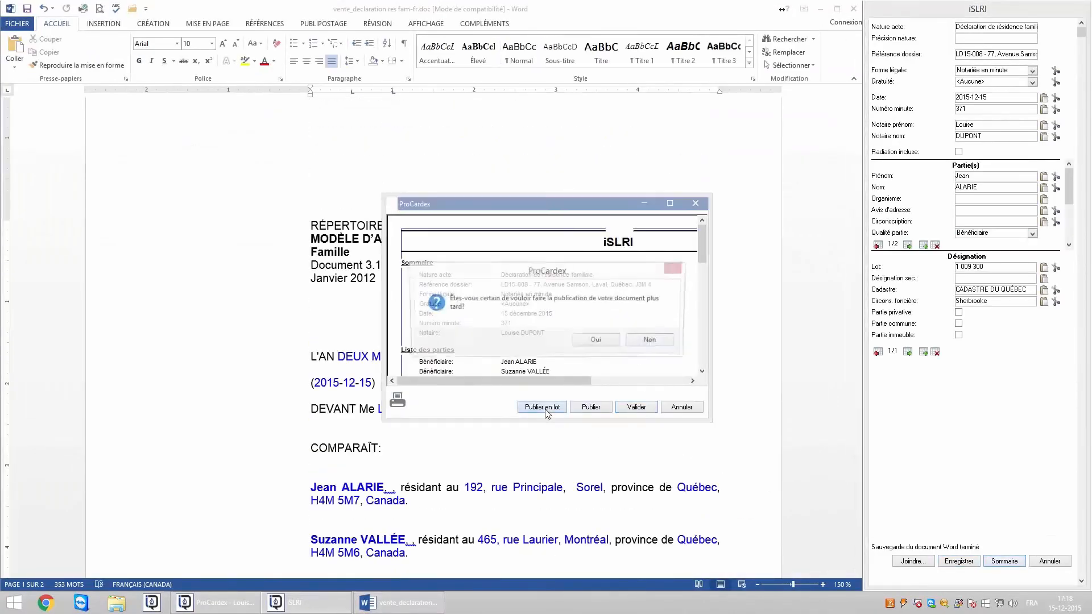
left_click(596, 341)
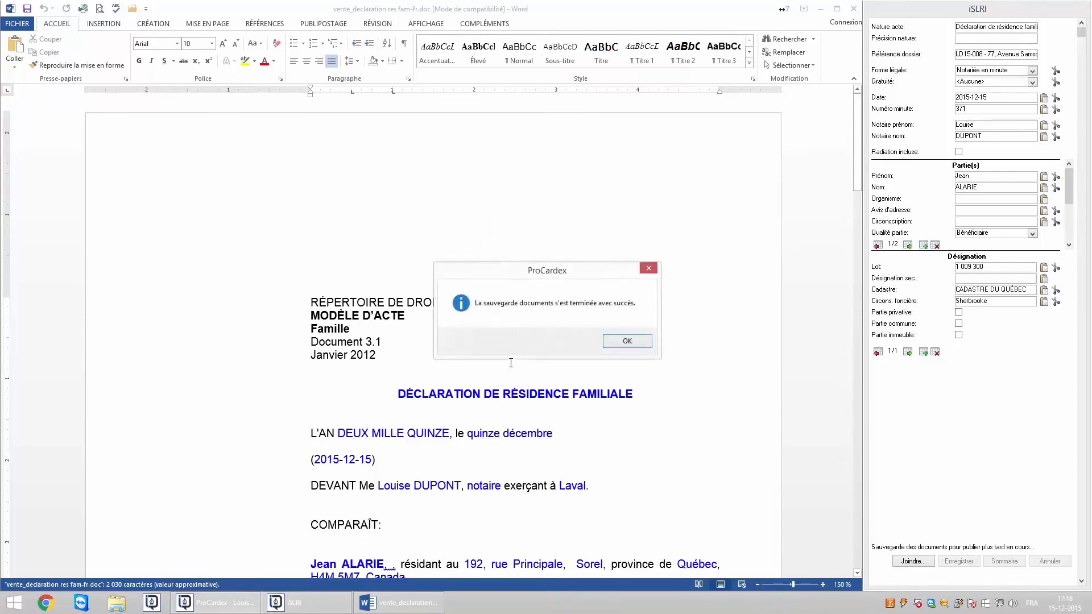
left_click(627, 342)
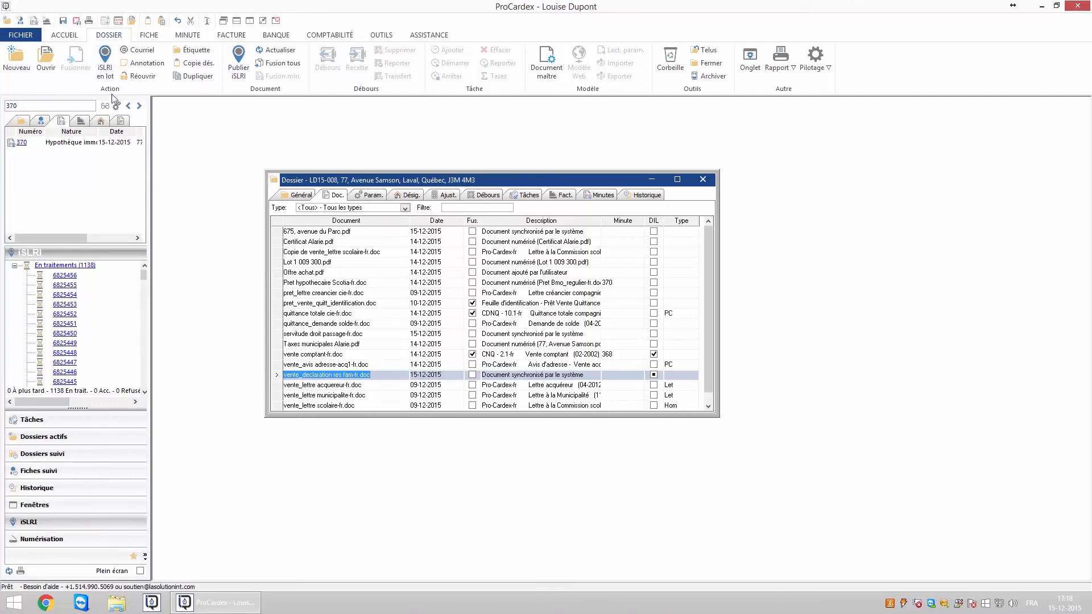
Step: Open the iSLRI batch registration list and view the summary attached to the family residence declaration
left_click(105, 74)
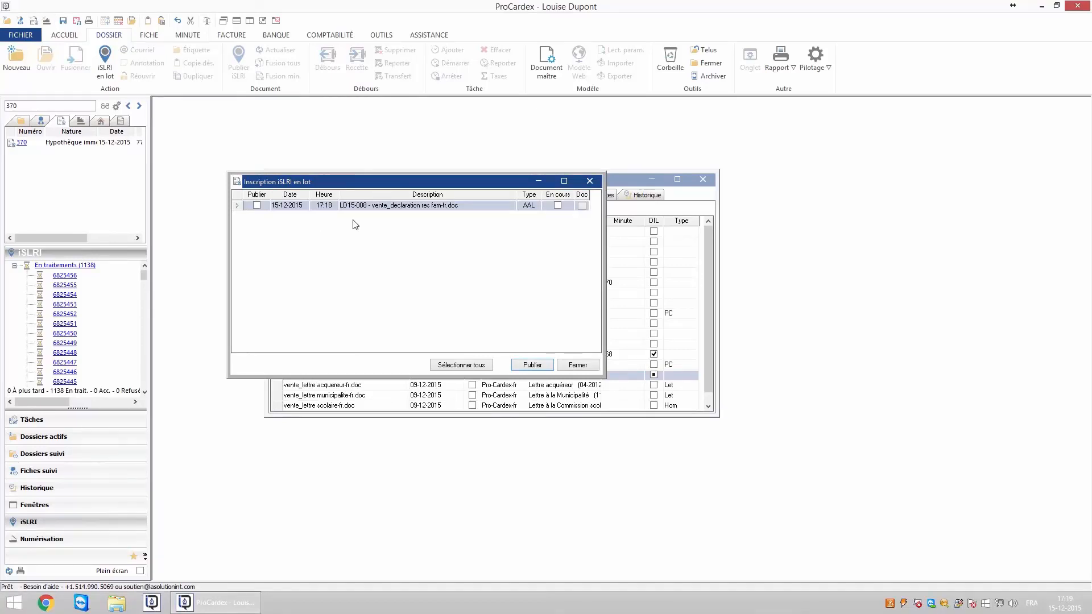
left_click(583, 206)
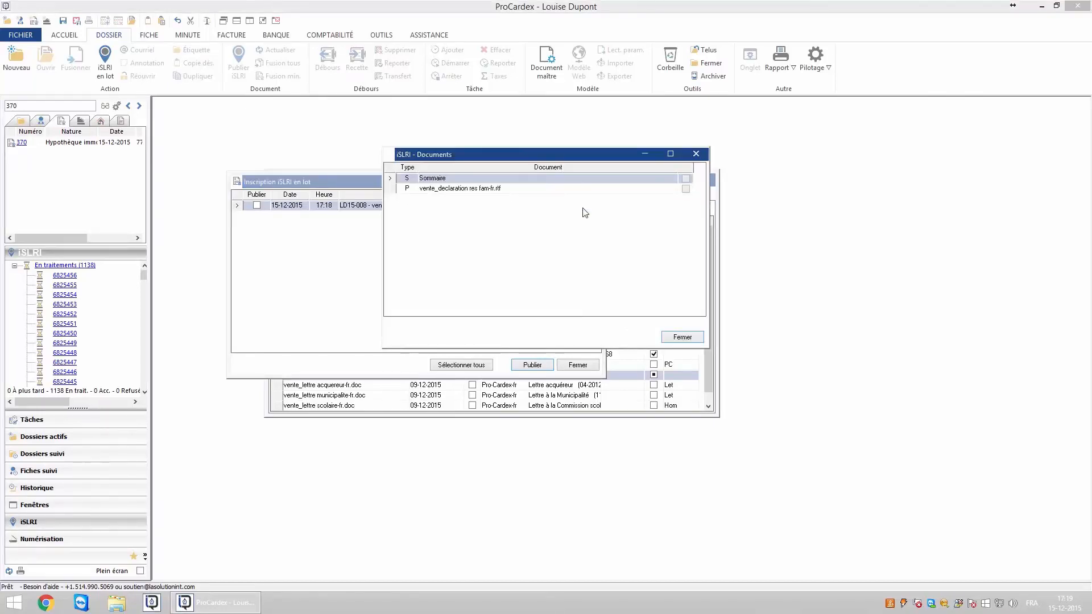
left_click(686, 180)
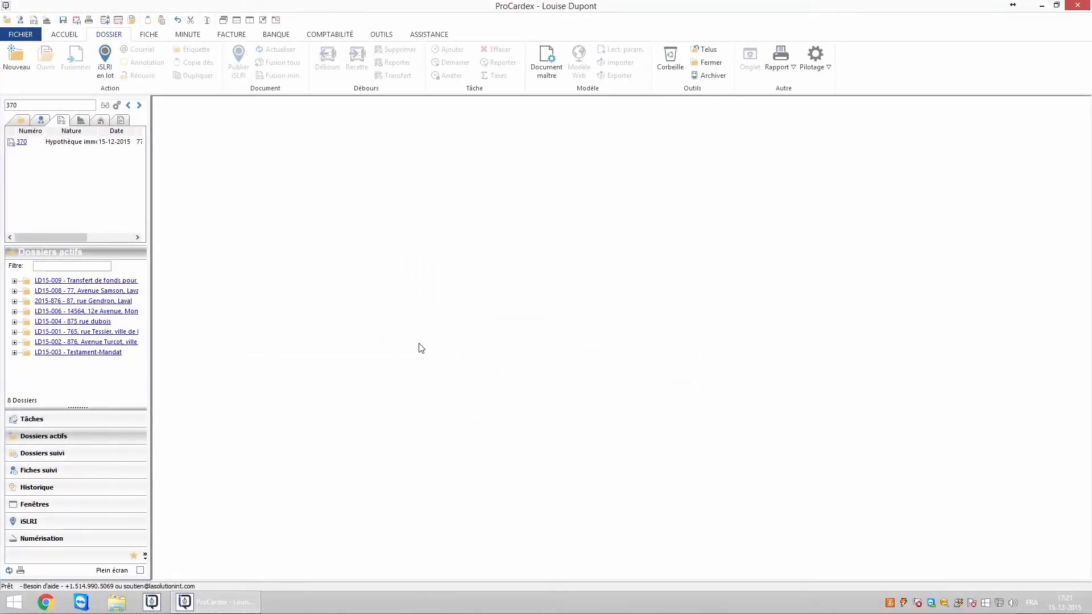
Step: Open dossier LD15-001 and launch the iSLRI publication of vente_avis adresse-acq1-fr.doc
left_click(59, 332)
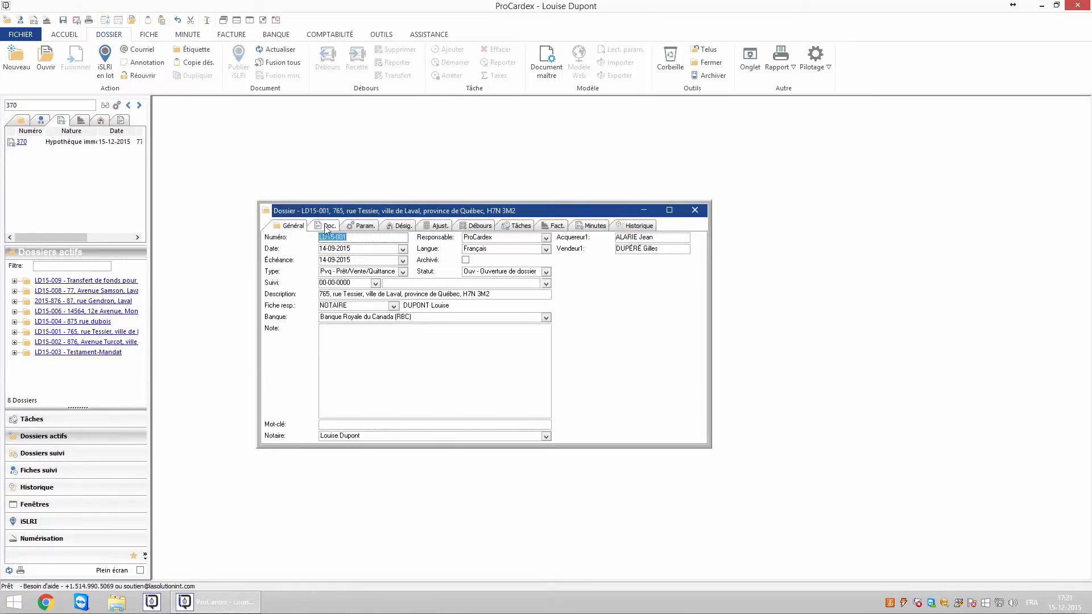
left_click(327, 227)
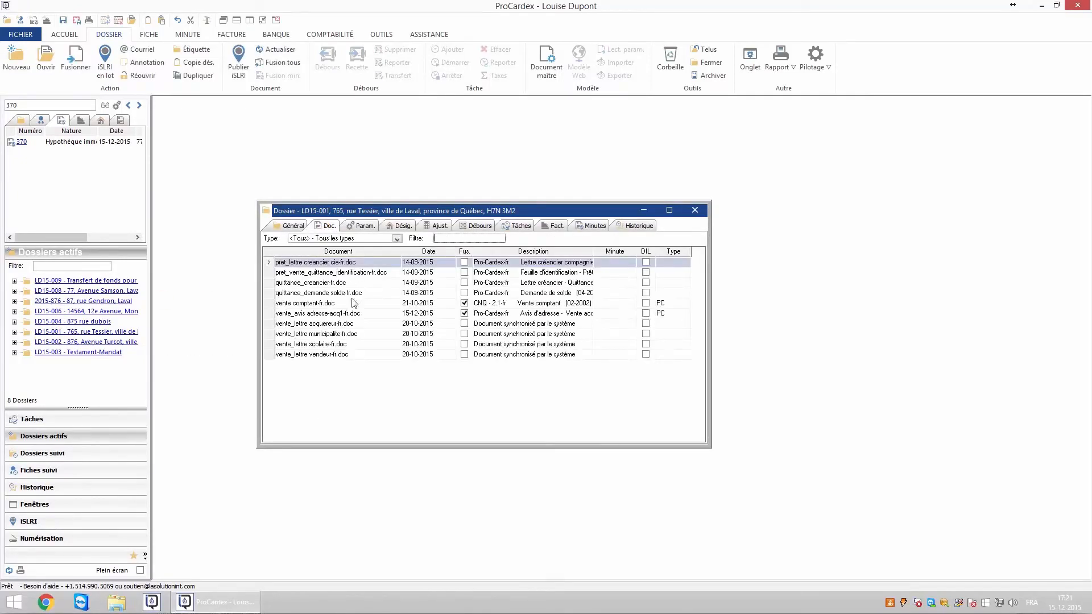
left_click(329, 314)
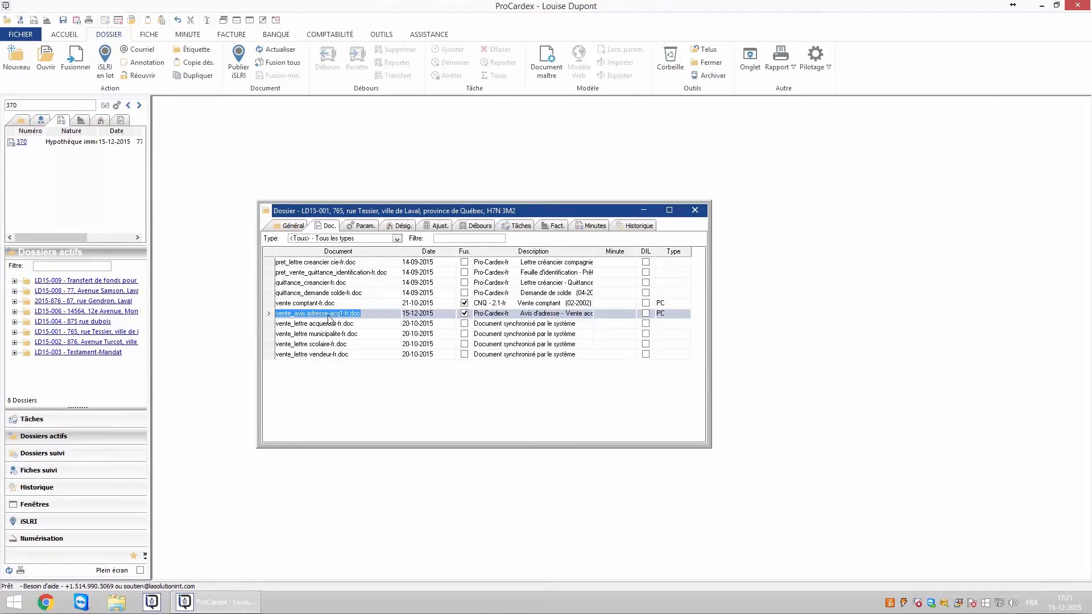
left_click(240, 71)
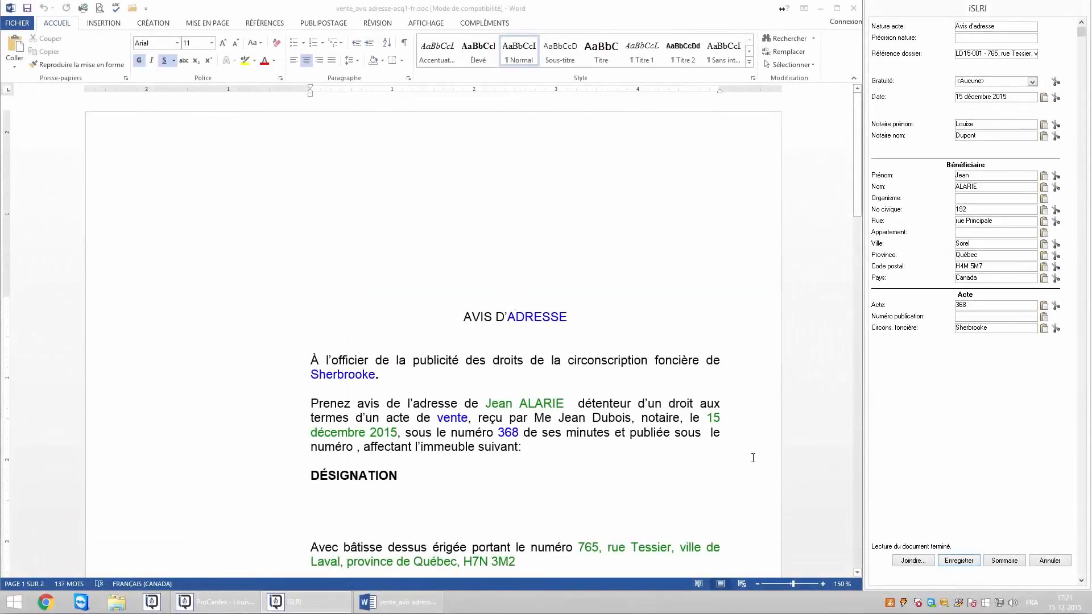
Step: Save the address notice for batch publication without a publication number, and open the iSLRI batch registration list
left_click(961, 560)
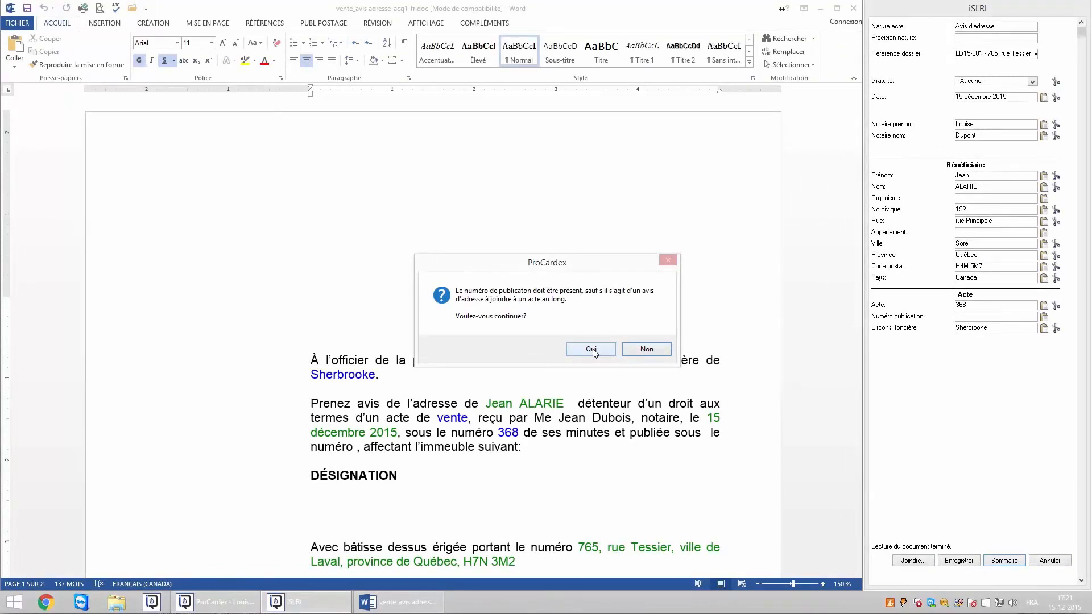
left_click(592, 351)
left_click(559, 407)
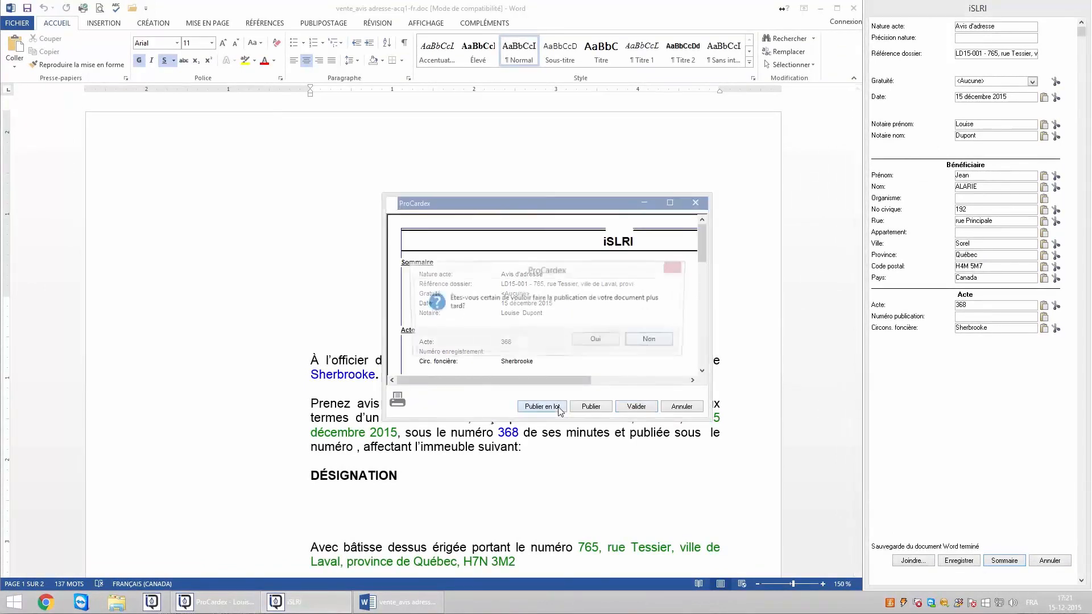
left_click(601, 344)
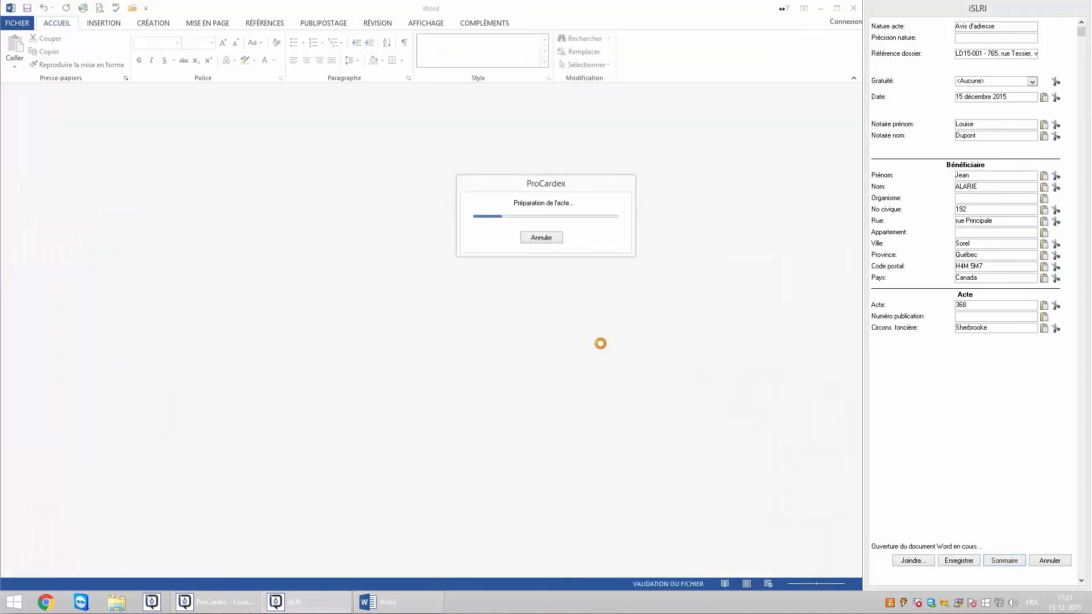
left_click(611, 345)
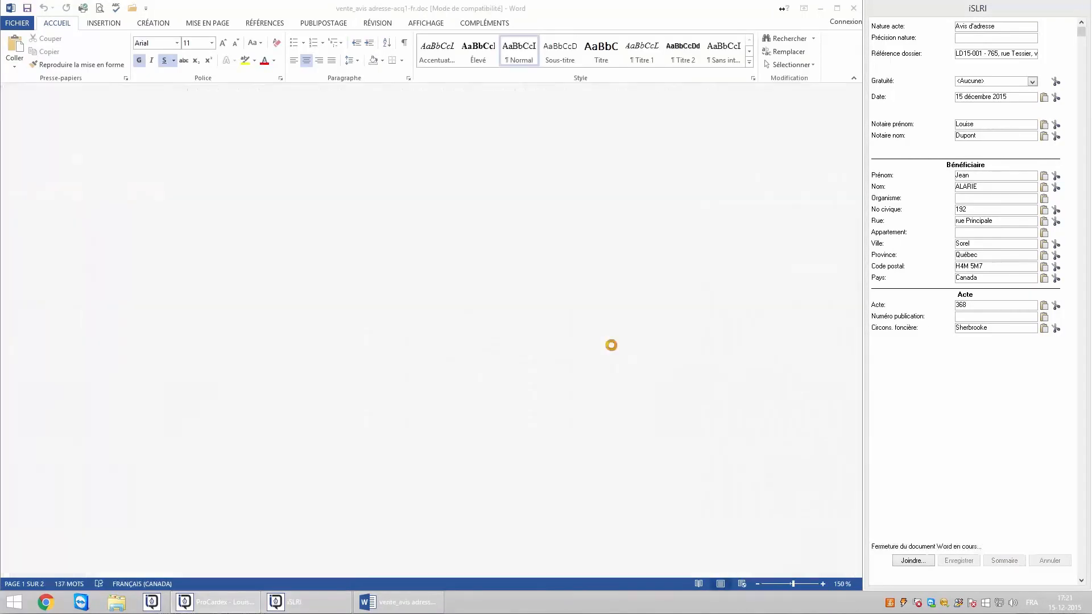
left_click(107, 74)
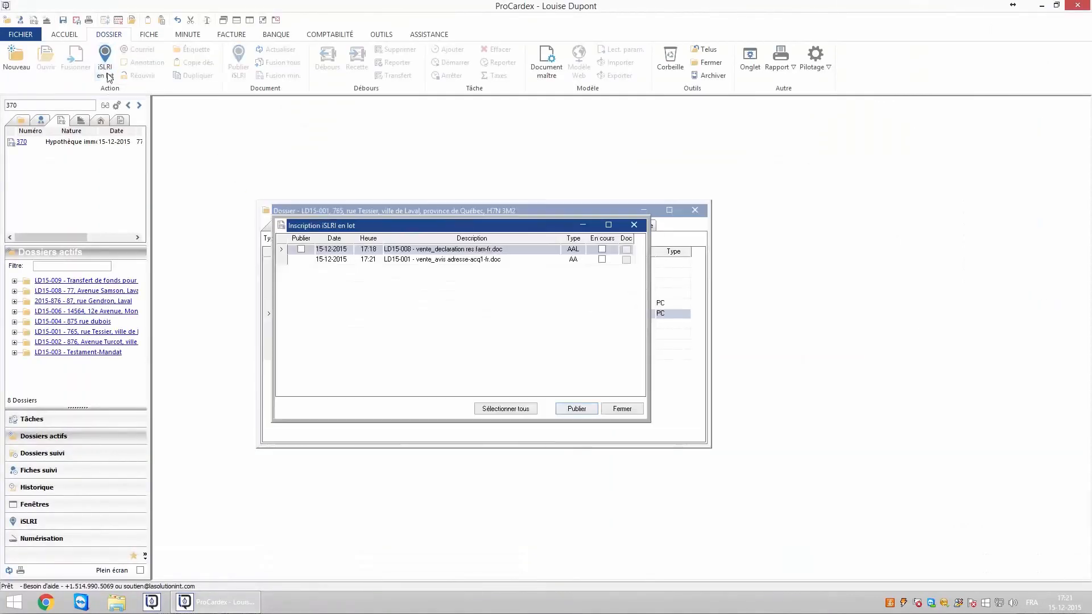
Step: Launch the iSLRI publication of vente comptant-fr.doc from dossier LD15-001
left_click(420, 261)
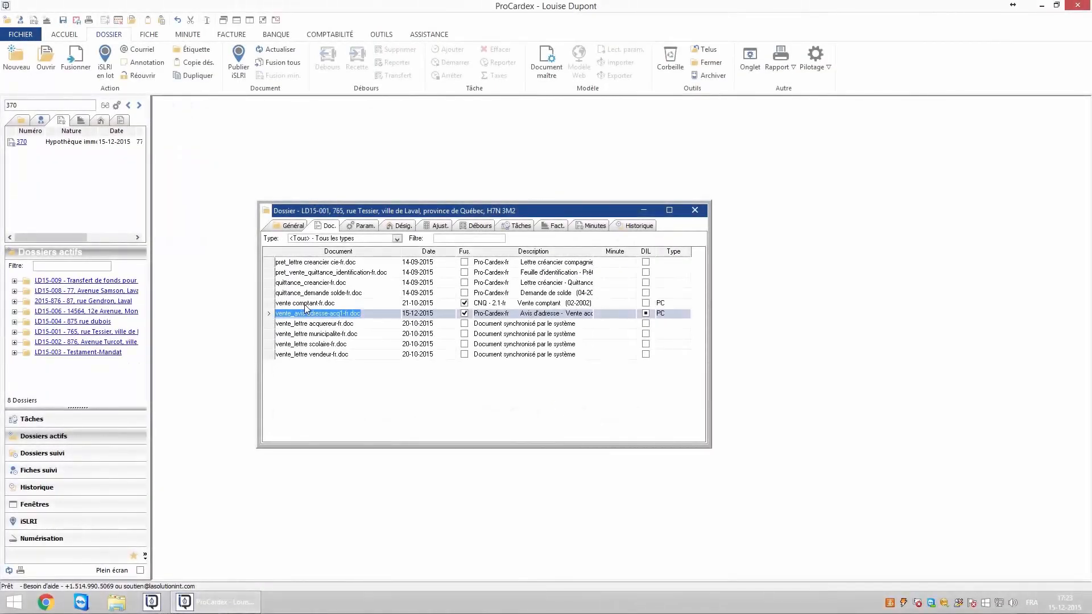
left_click(306, 303)
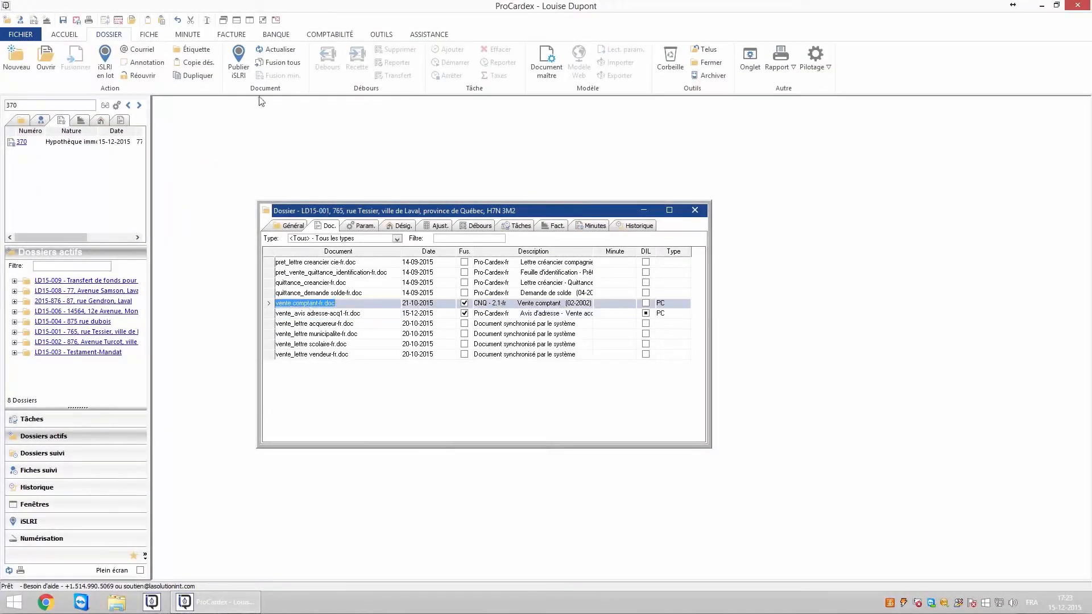
left_click(243, 91)
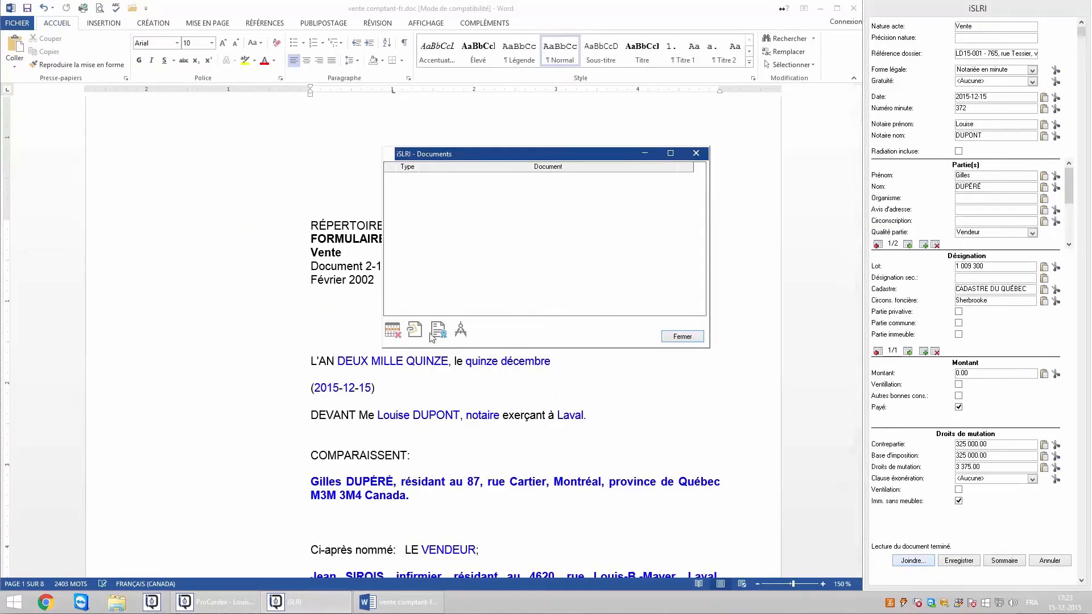
Step: Attach the address notice LD15-001 - vente_avis adresse-acq1-fr.doc to the sale deed and close the attached documents list
left_click(415, 331)
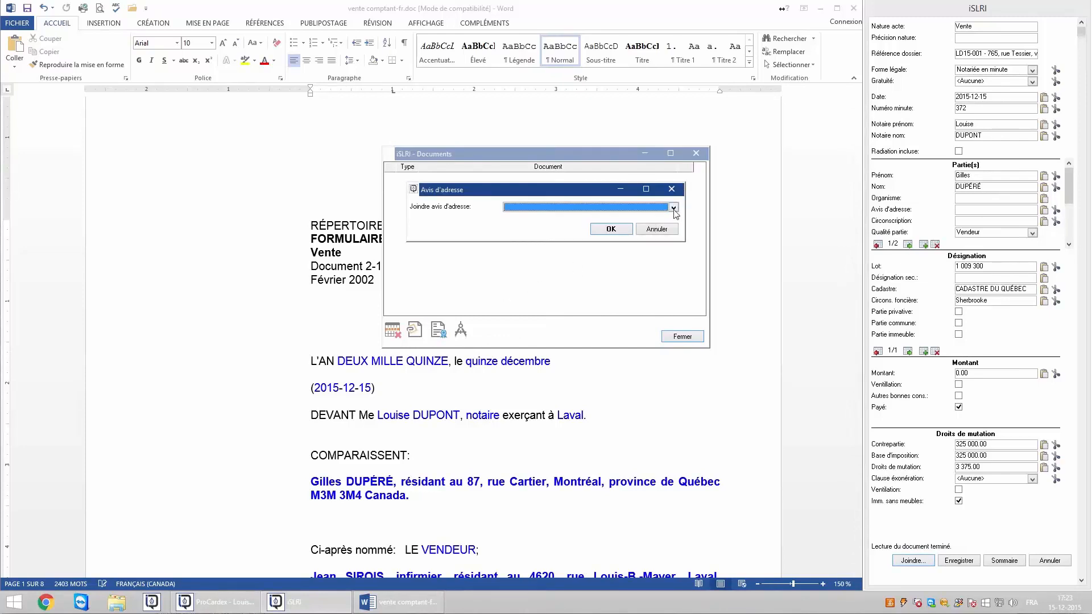
left_click(674, 208)
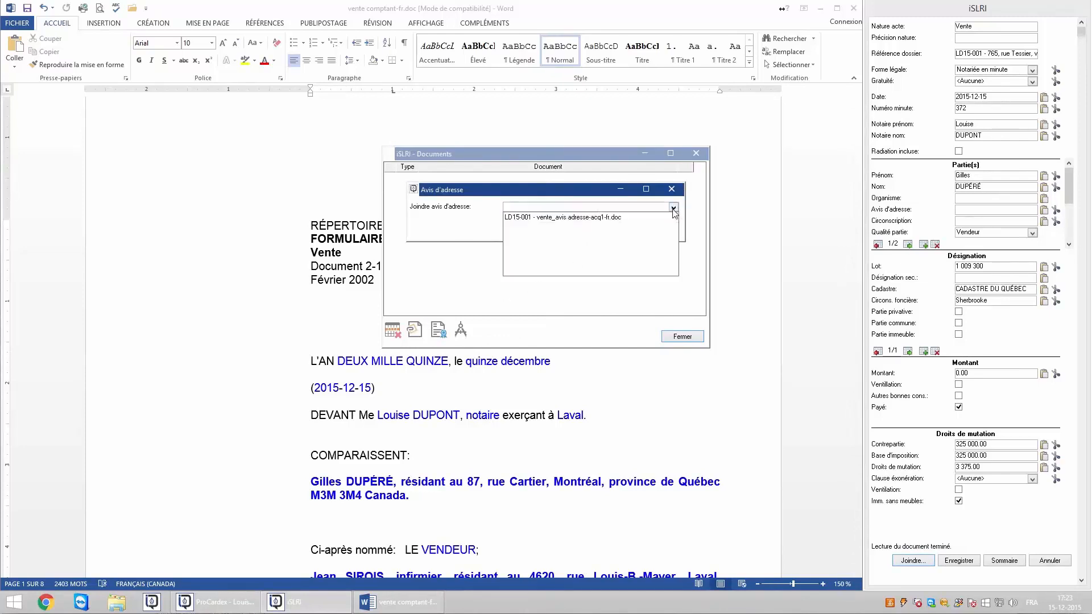
left_click(572, 219)
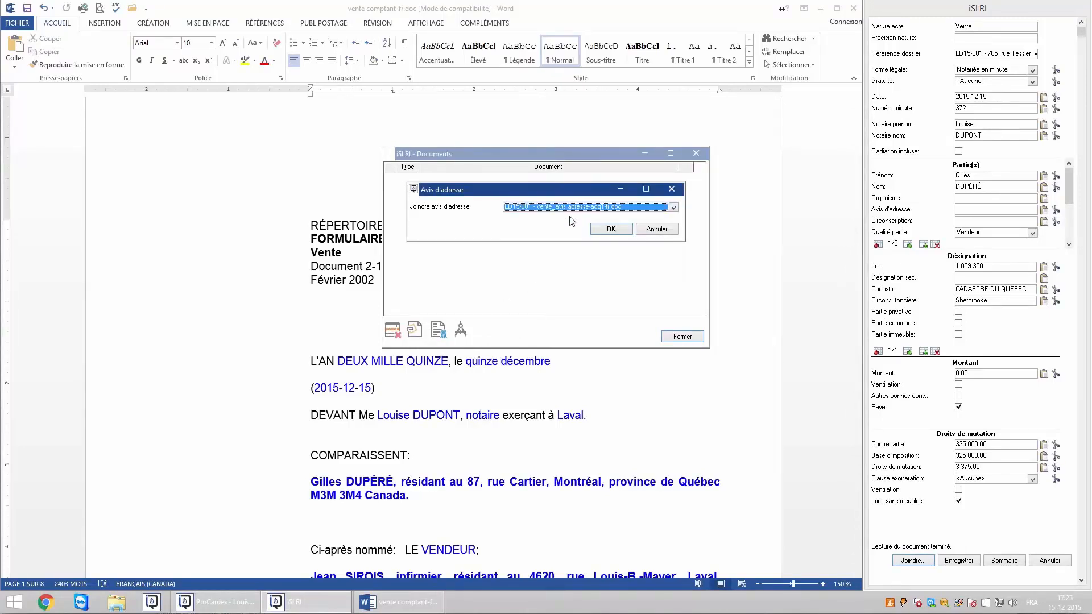
left_click(607, 233)
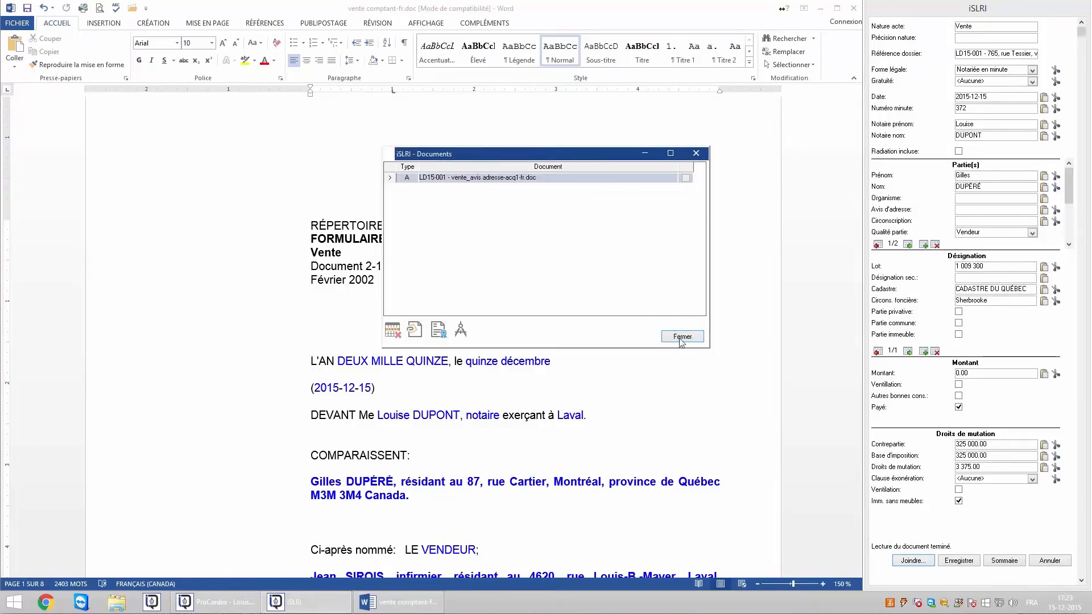
left_click(677, 336)
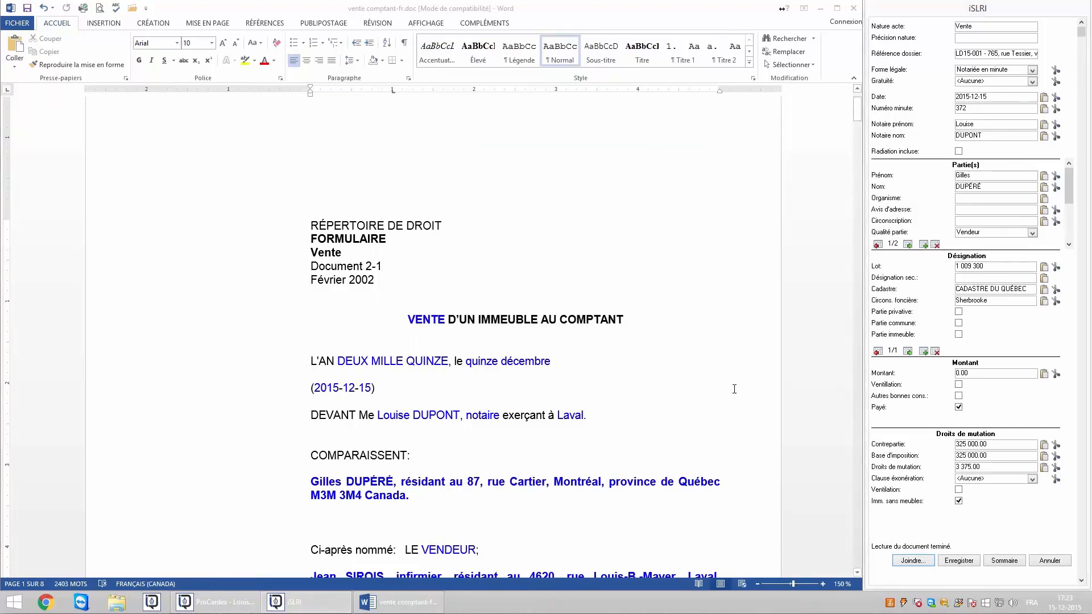
Step: Open the sale deed's iSLRI summary and save the document for batch publication
left_click(974, 561)
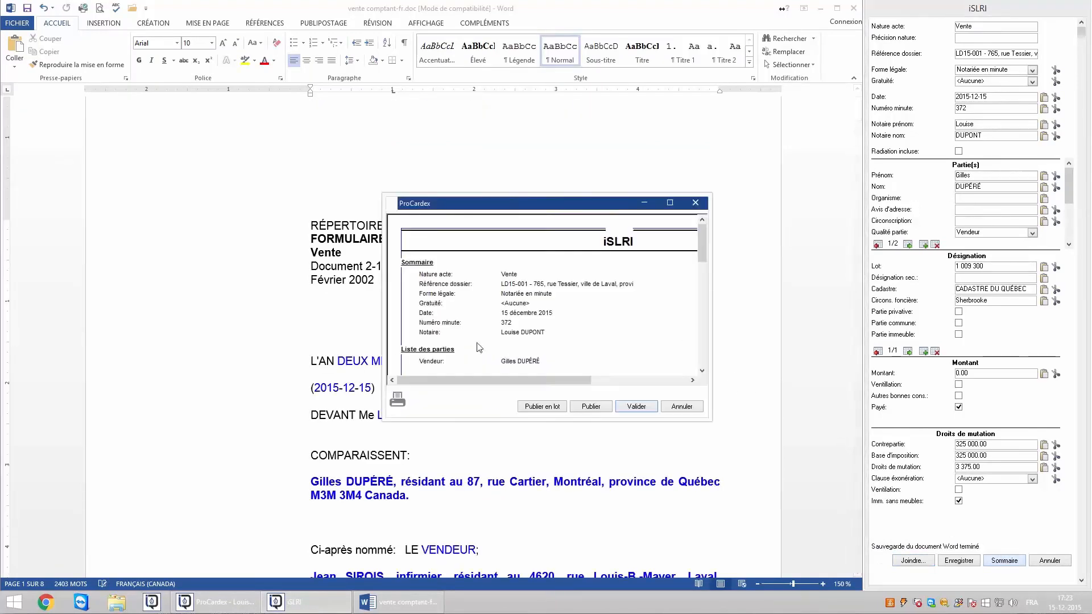
left_click(544, 408)
left_click(591, 342)
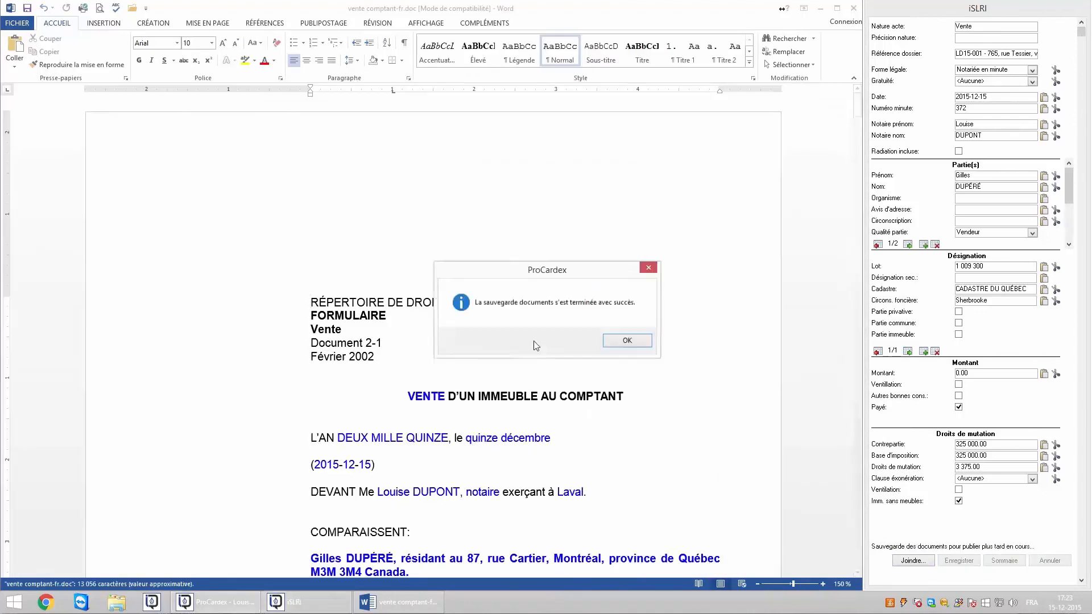
left_click(624, 339)
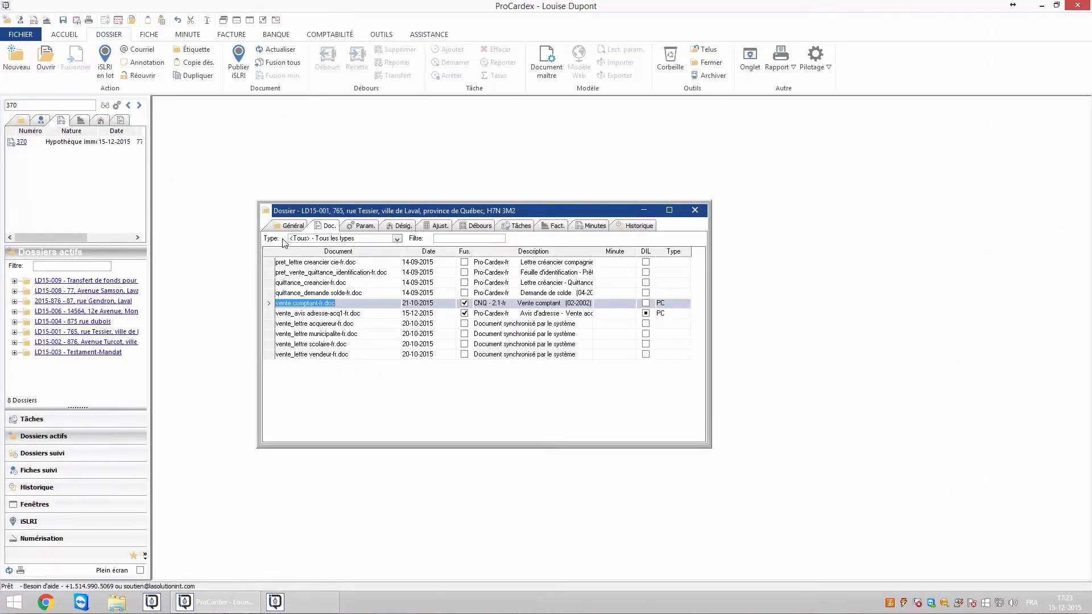
Step: Open the iSLRI batch registration list and examine the sale deed entry with its attached address notice
left_click(105, 63)
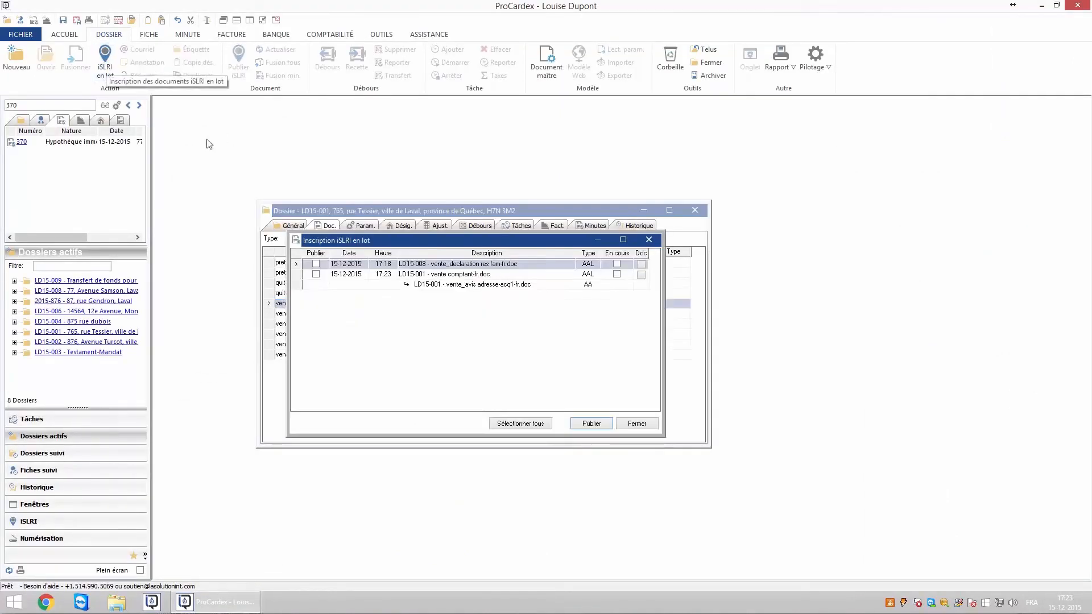
left_click(438, 276)
left_click(426, 285)
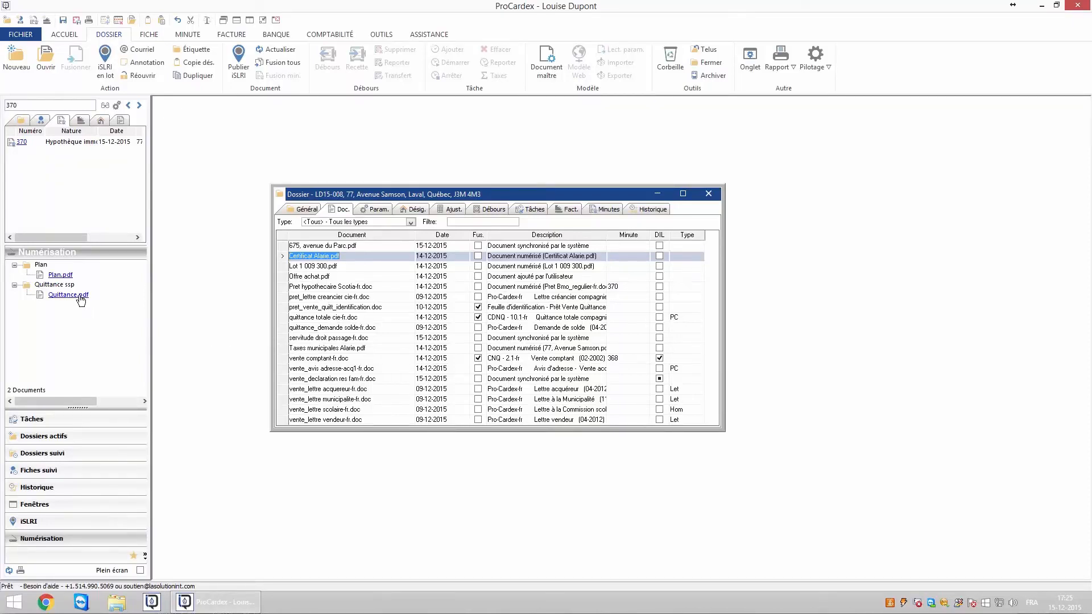
Step: File the scanned Quittance.pdf in dossier LD15-008 and launch the iSLRI publication of quittance totale cie-fr.doc
left_click_drag(81, 301, 341, 318)
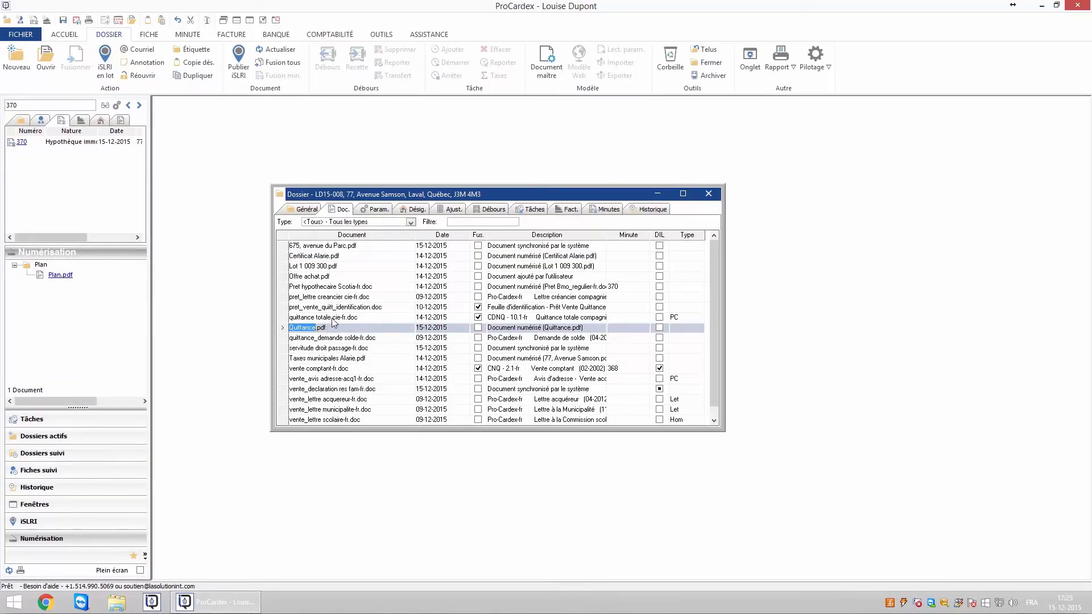
left_click(334, 319)
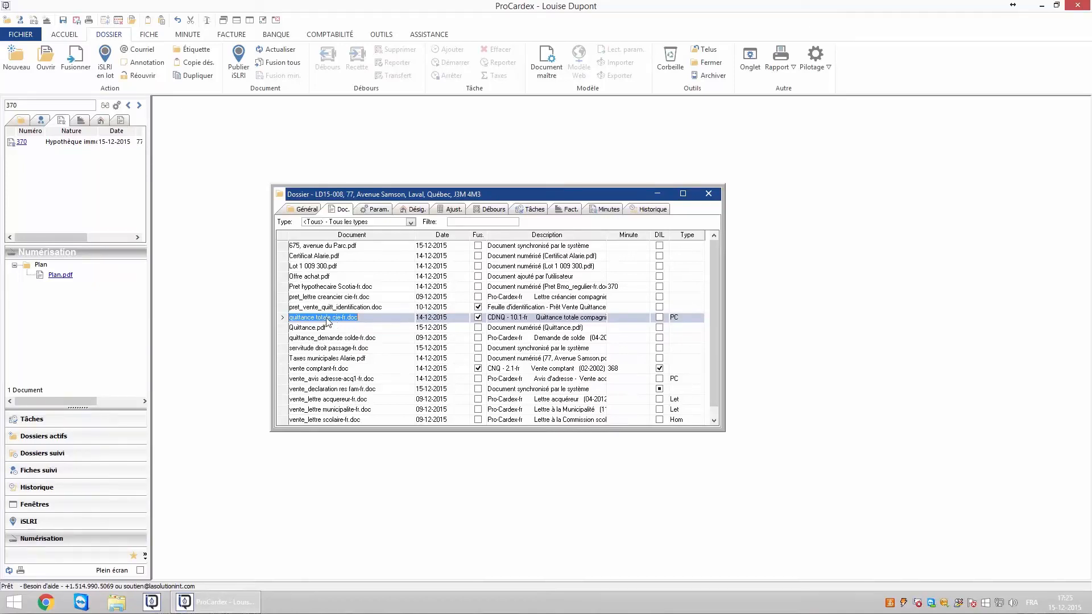
left_click(238, 71)
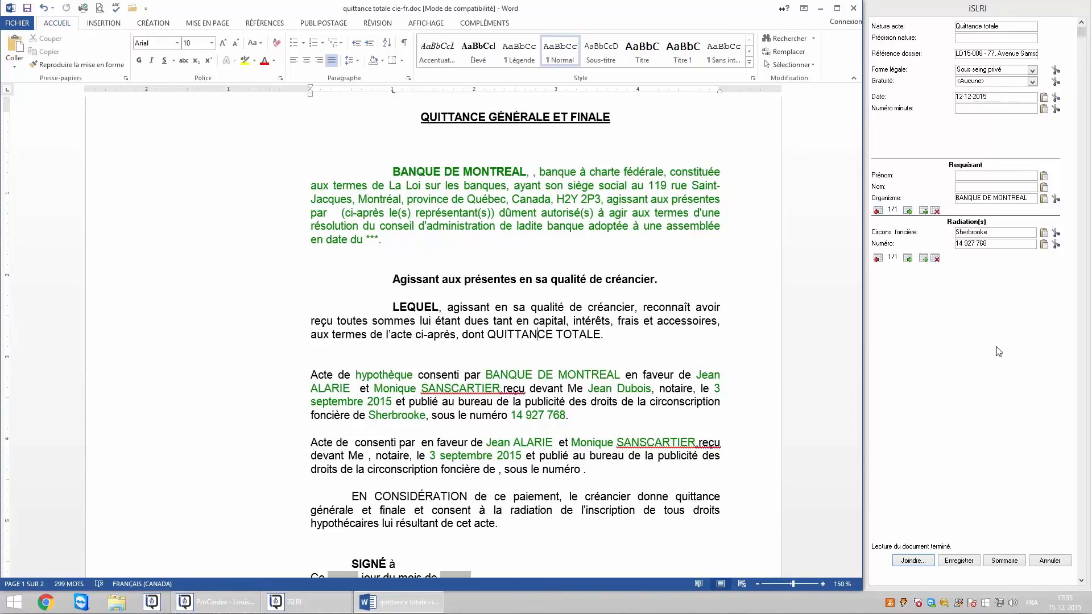
Step: Start a digitized registration requisition for the discharge and attach Quittance.pdf from the LD15-008 folder
left_click(913, 561)
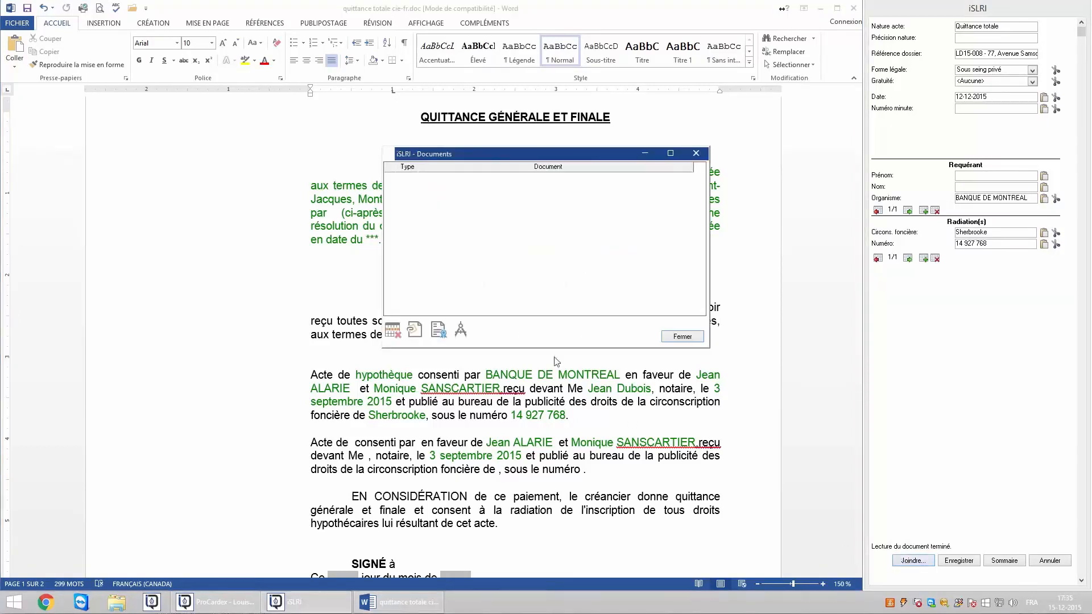
left_click(439, 331)
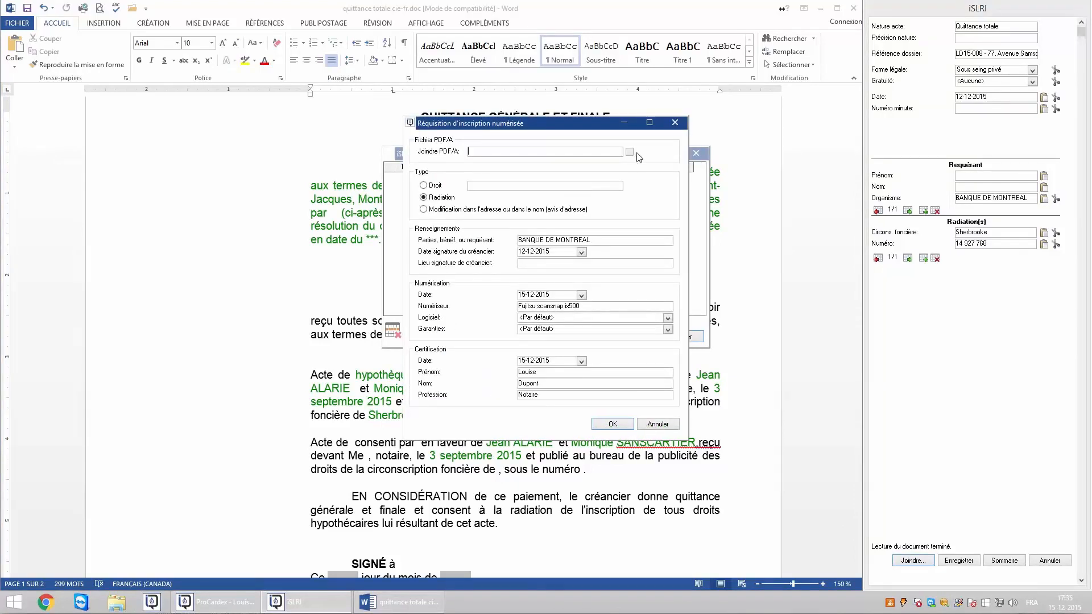
left_click(630, 152)
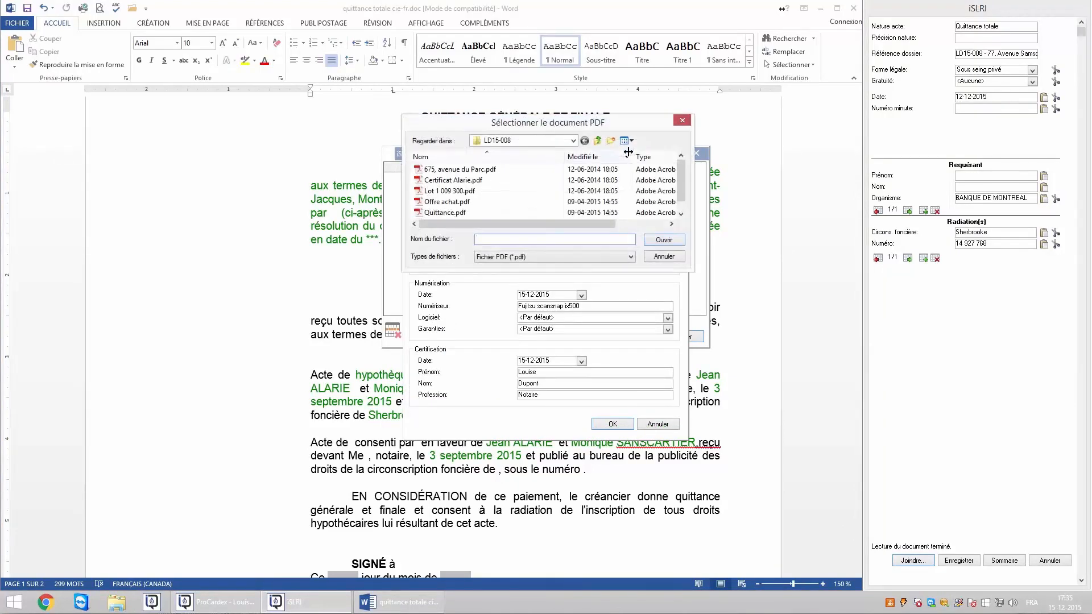
left_click(475, 213)
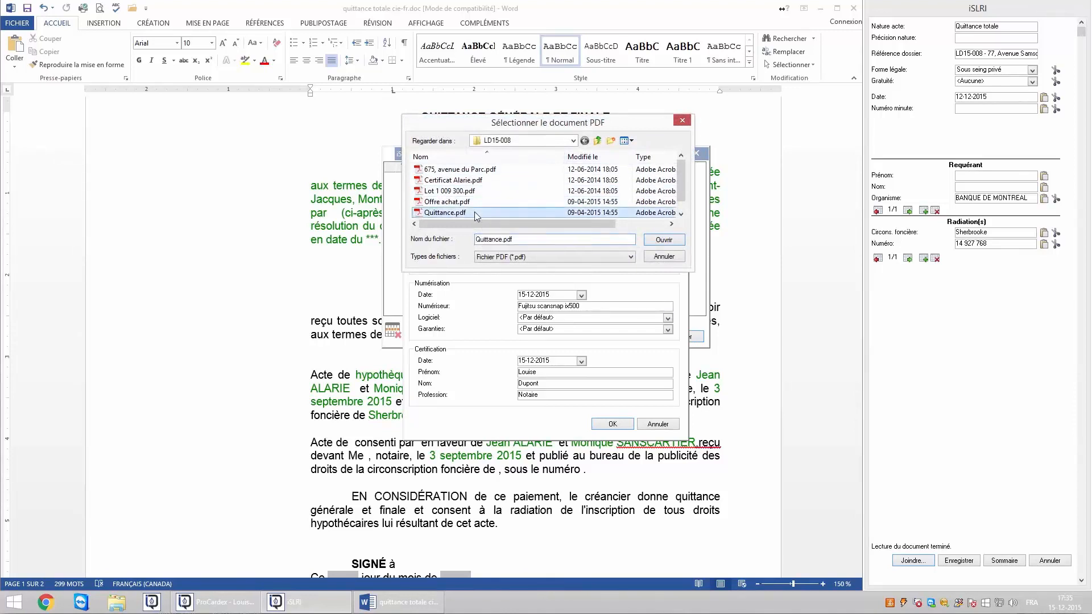
left_click(664, 240)
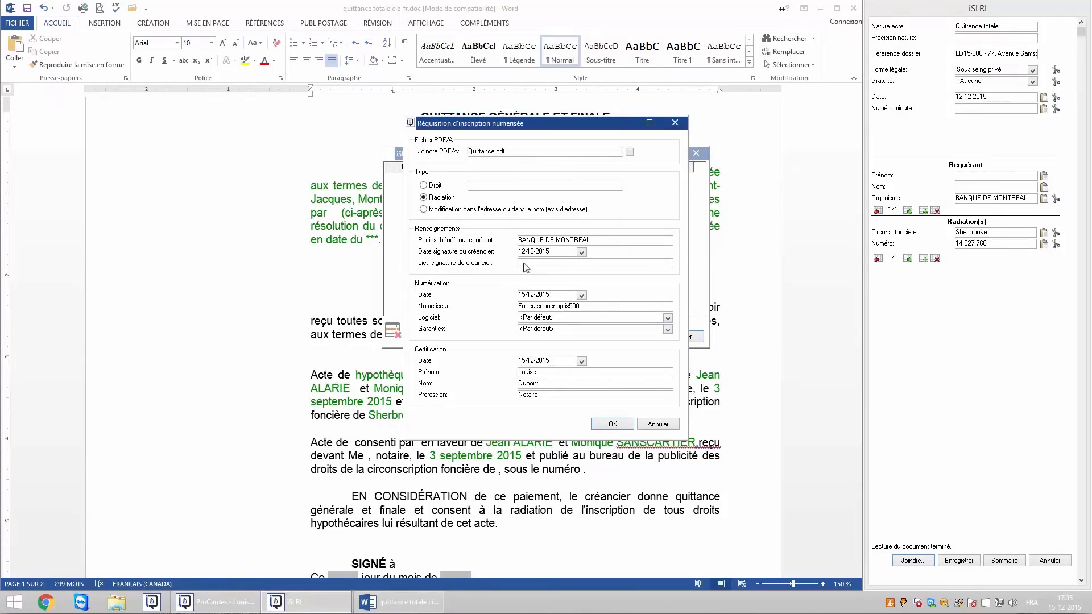
Step: Set the creditor's place of signature to Montréal, confirm the digitized requisition and close the attached documents list
left_click(524, 264)
type("Montréal")
left_click(590, 311)
left_click(604, 424)
left_click(673, 337)
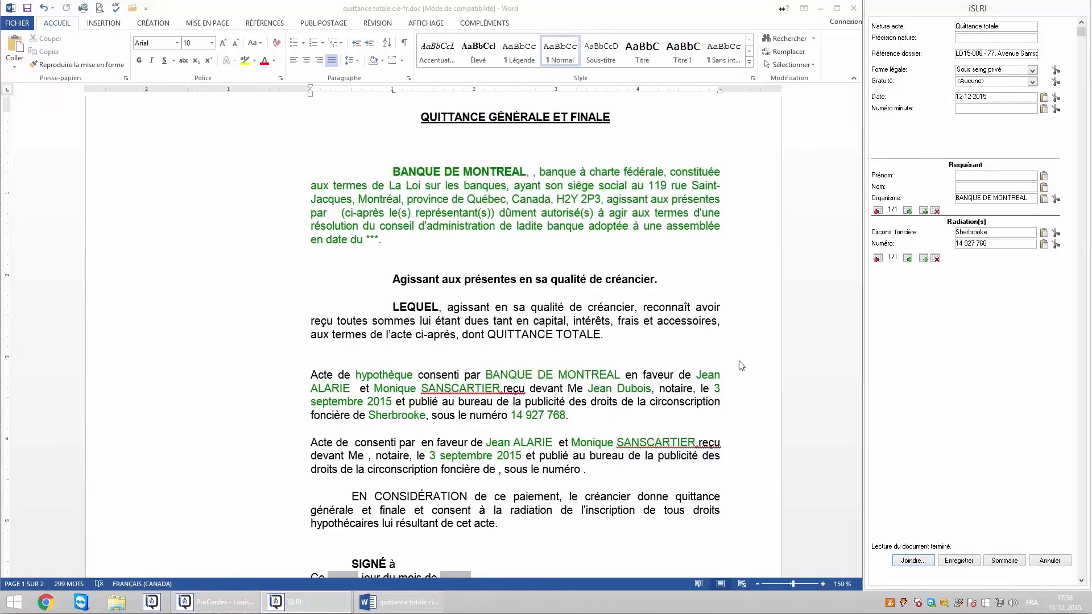
Step: Open the discharge's iSLRI summary and save the document for batch publication
left_click(1003, 561)
left_click(543, 407)
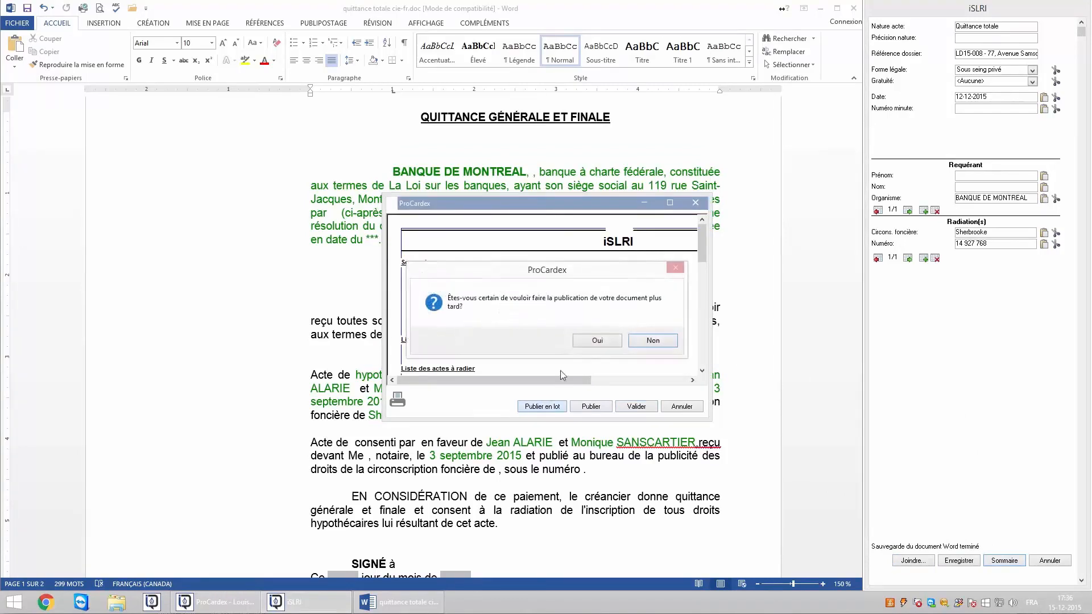
left_click(596, 342)
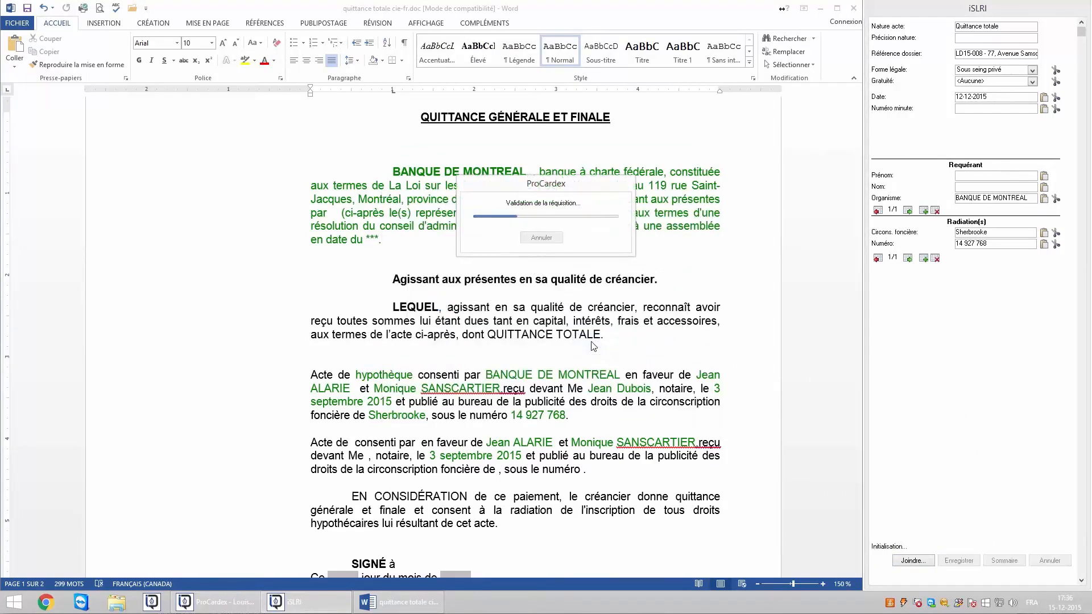
left_click(593, 344)
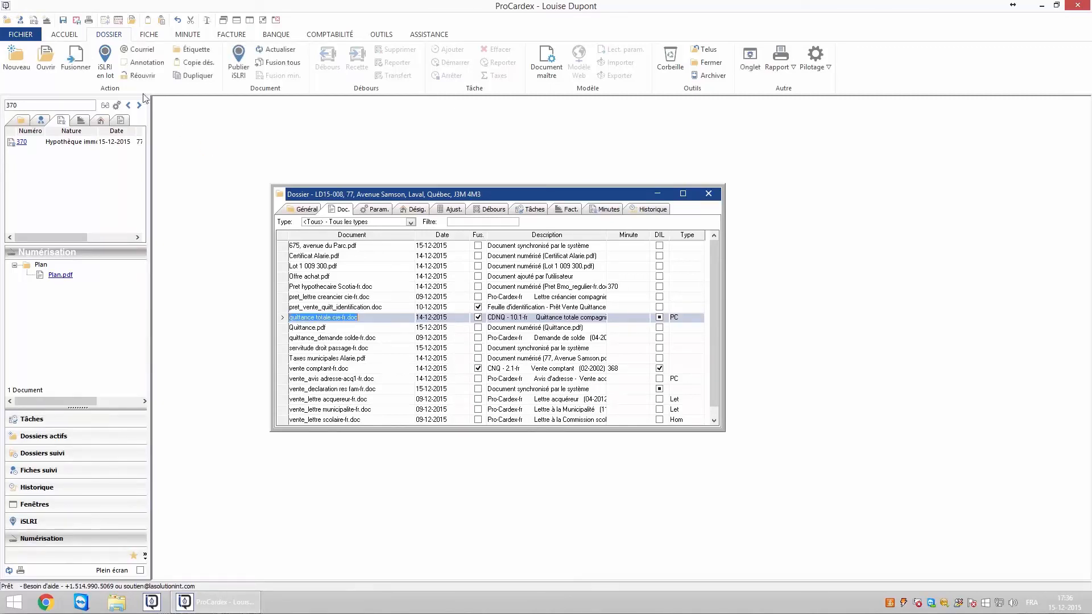
Step: Open the iSLRI batch registration list and review the Formulaire_documentation.rtf attached to quittance totale cie-fr.doc
left_click(106, 68)
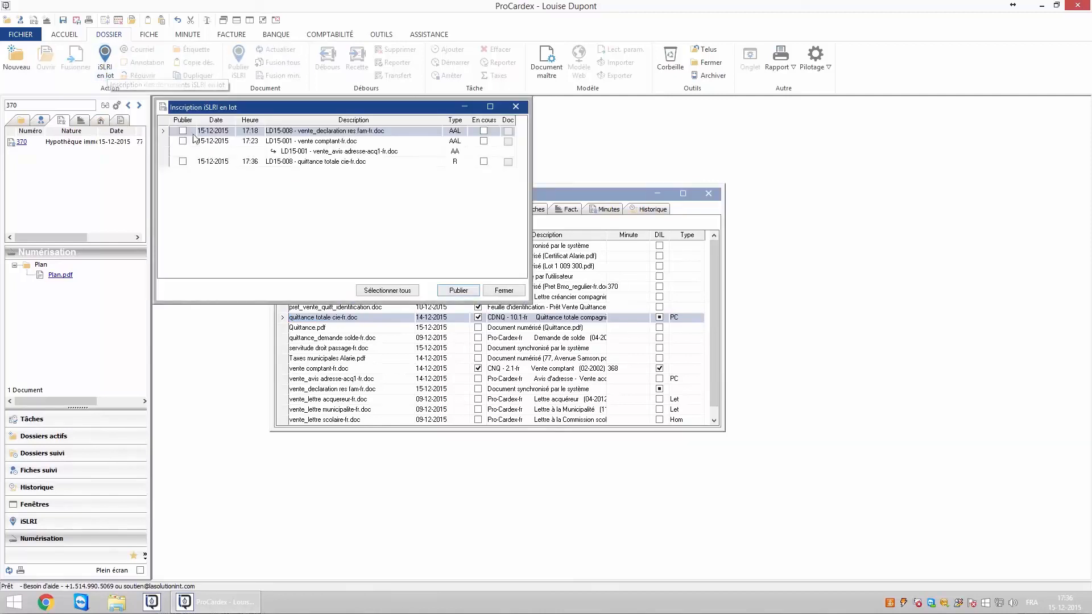
left_click(339, 163)
left_click(508, 162)
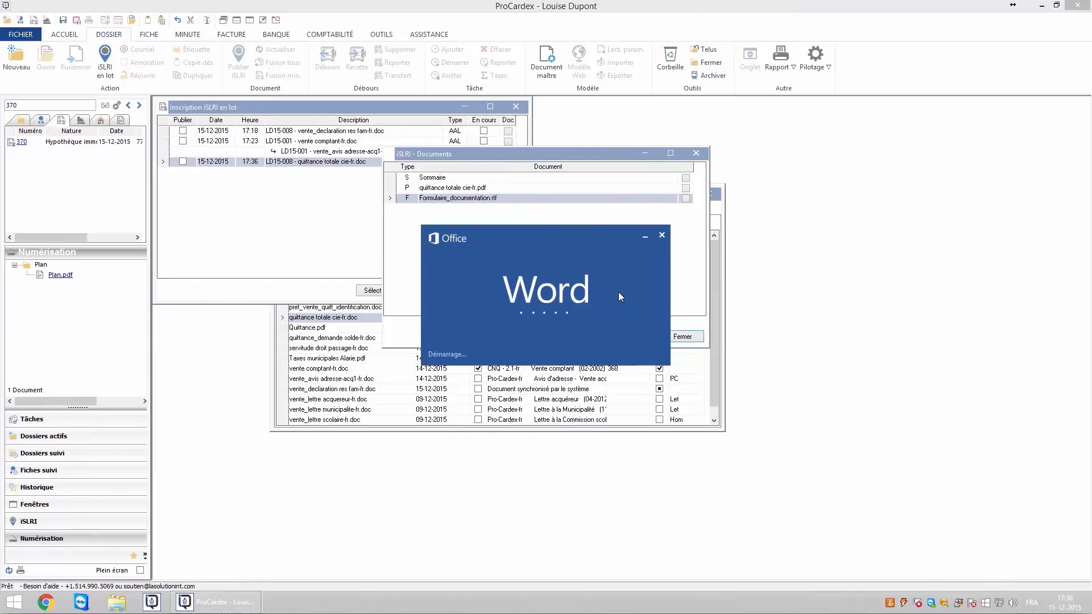
scroll(620, 292, "down", 5)
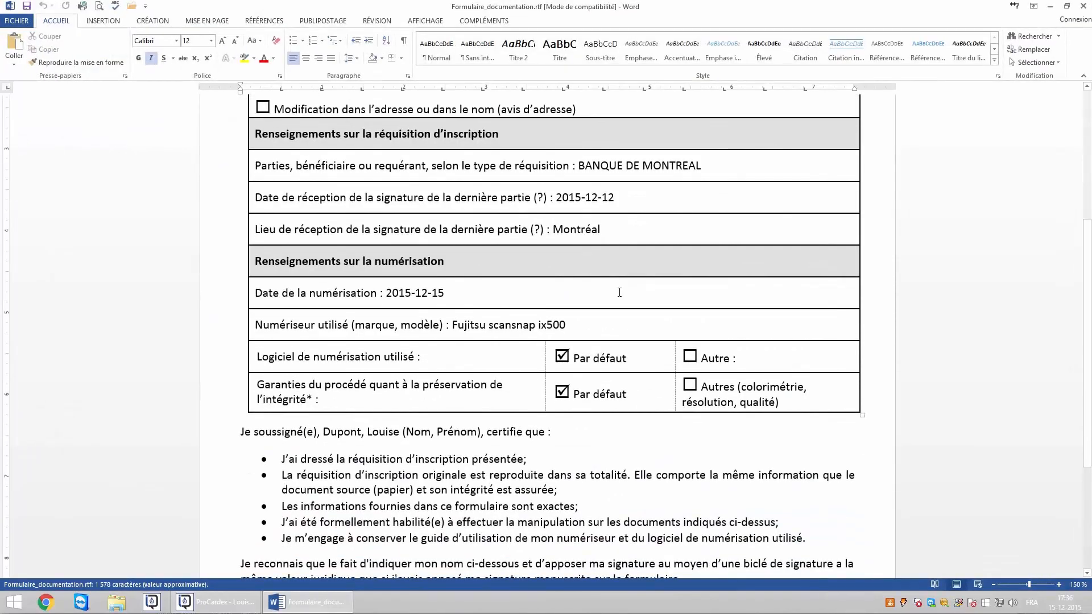
scroll(620, 292, "up", 1)
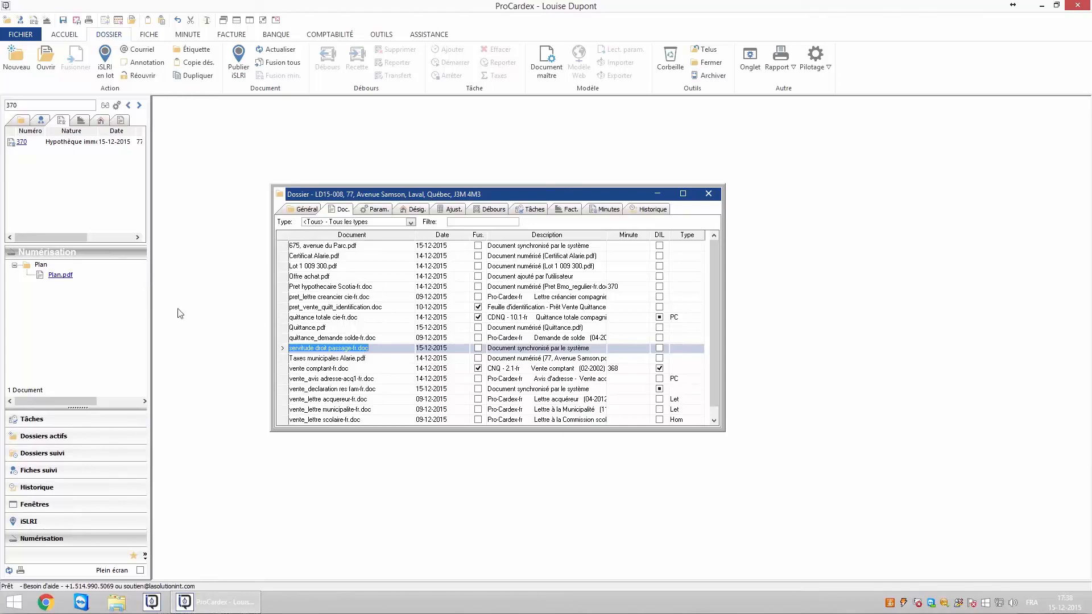
Step: File the scanned Plan.pdf in dossier LD15-008 and launch the iSLRI publication of servitude droit passage-fr.doc
left_click(60, 278)
left_click_drag(60, 280, 340, 342)
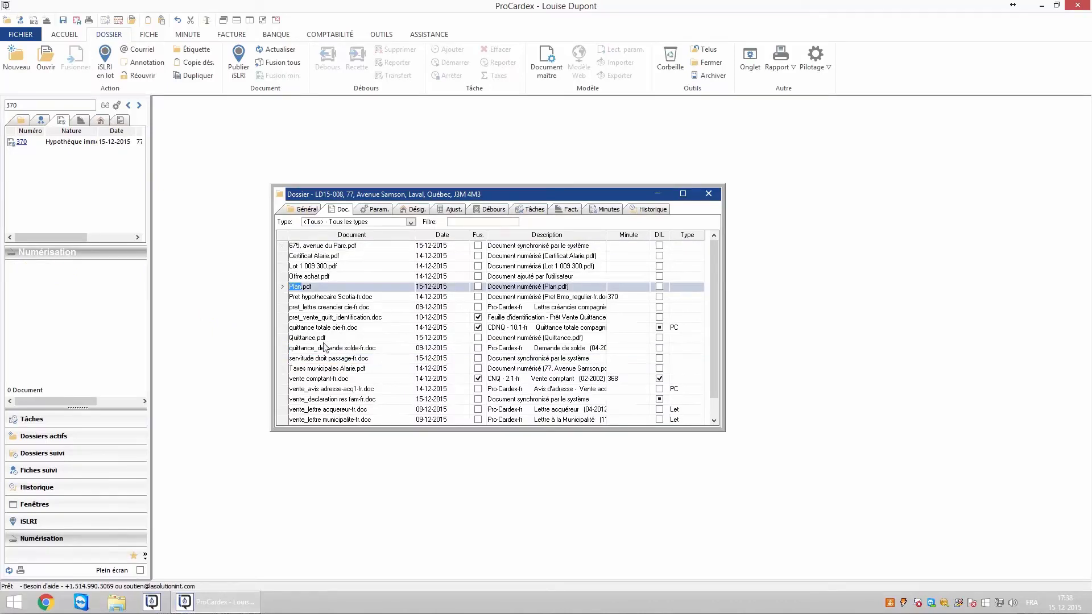
left_click(322, 359)
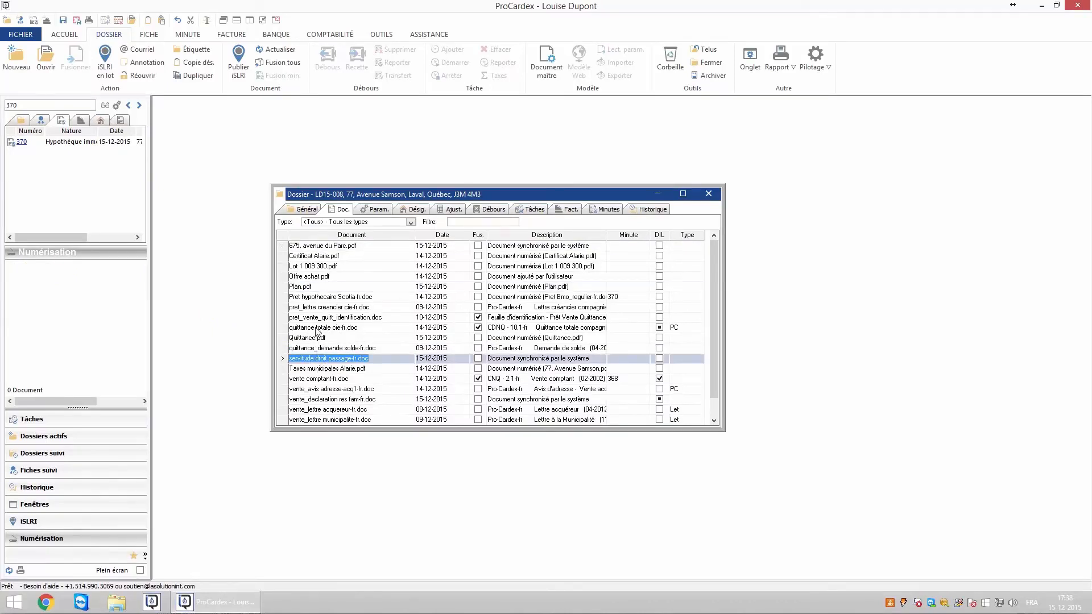
left_click(242, 78)
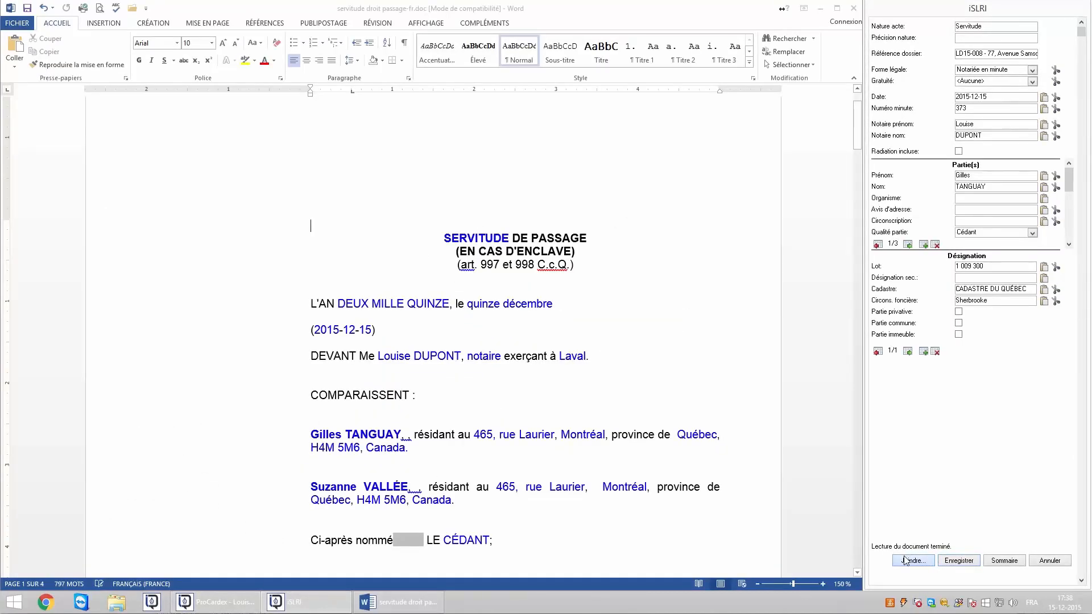
Step: Attach Plan.pdf from the LD15-008 folder to the servitude deed as a plan
left_click(910, 561)
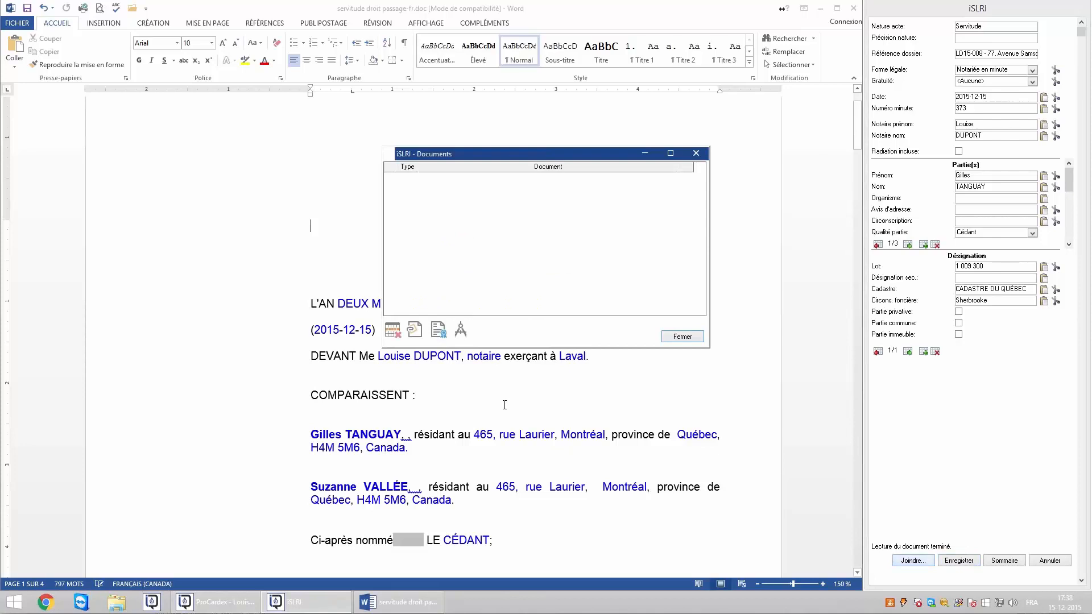
left_click(461, 336)
left_click(429, 243)
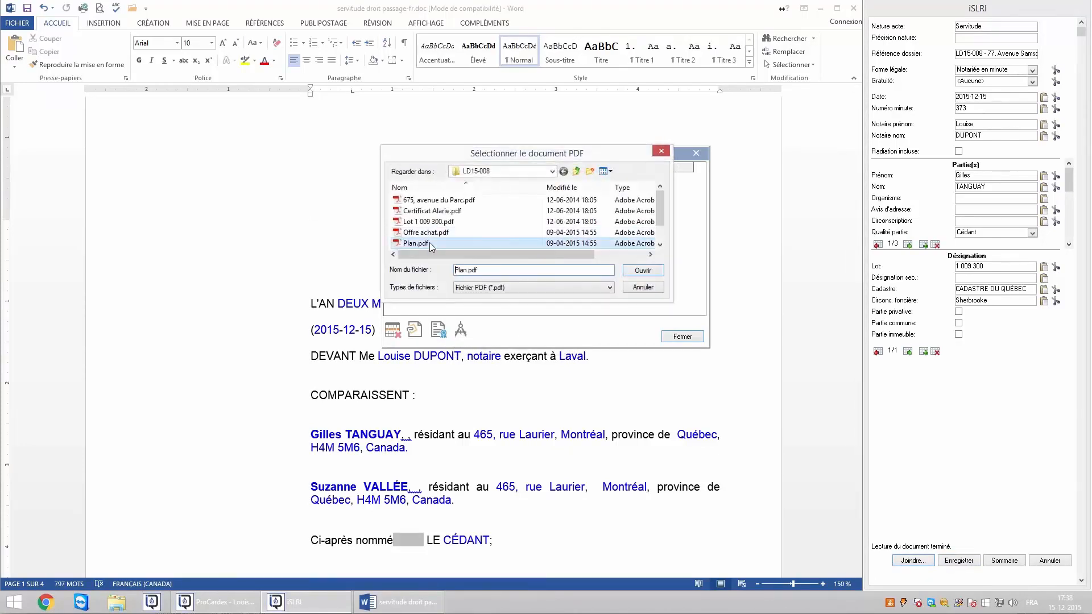
left_click(642, 271)
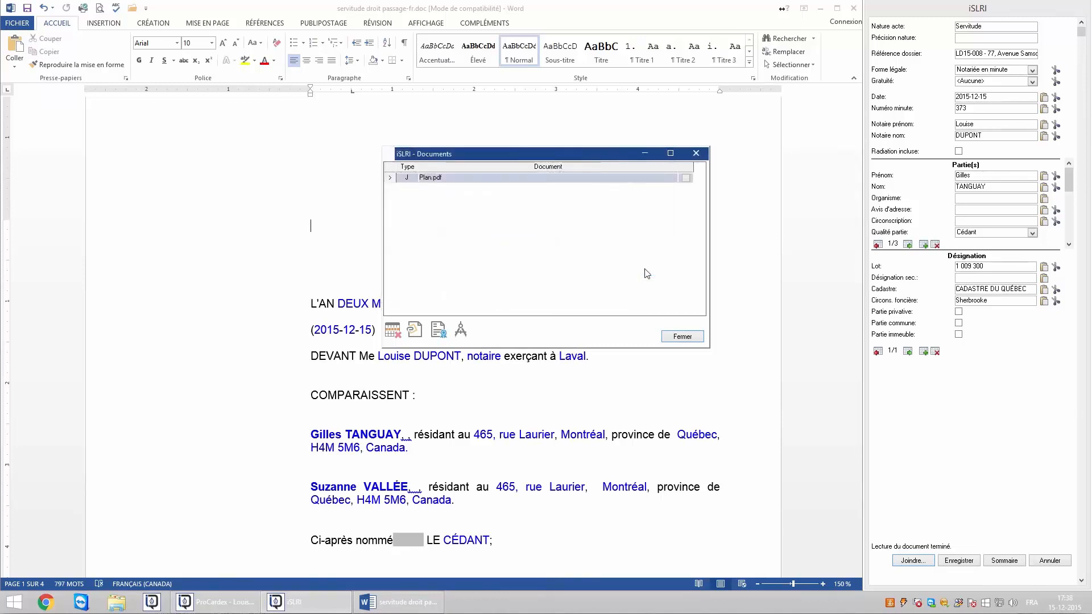
Step: Finish the servitude deed's attachments and open its iSLRI summary
left_click(682, 337)
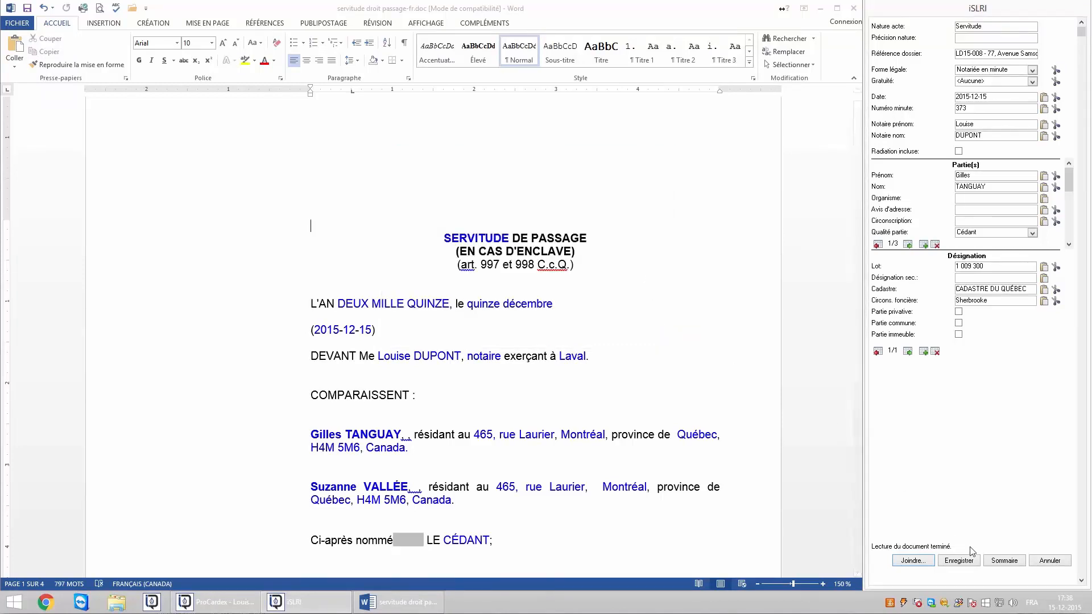
left_click(1004, 561)
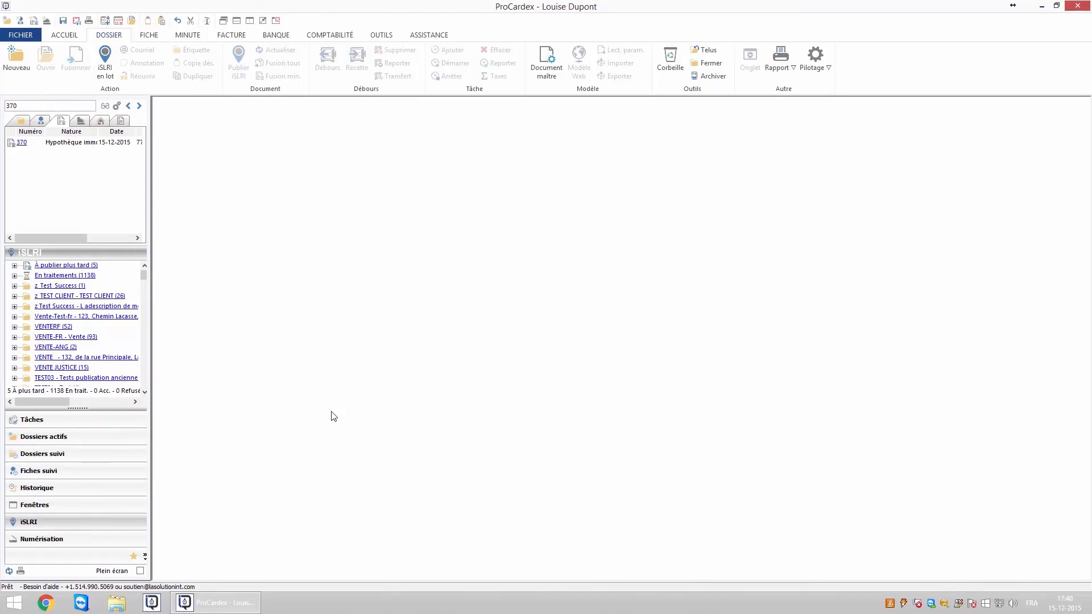
Step: Open the iSLRI batch registration list from the documents awaiting publication and mark quittance totale cie-fr.doc and servitude droit passage-fr.doc for publishing
left_click(15, 266)
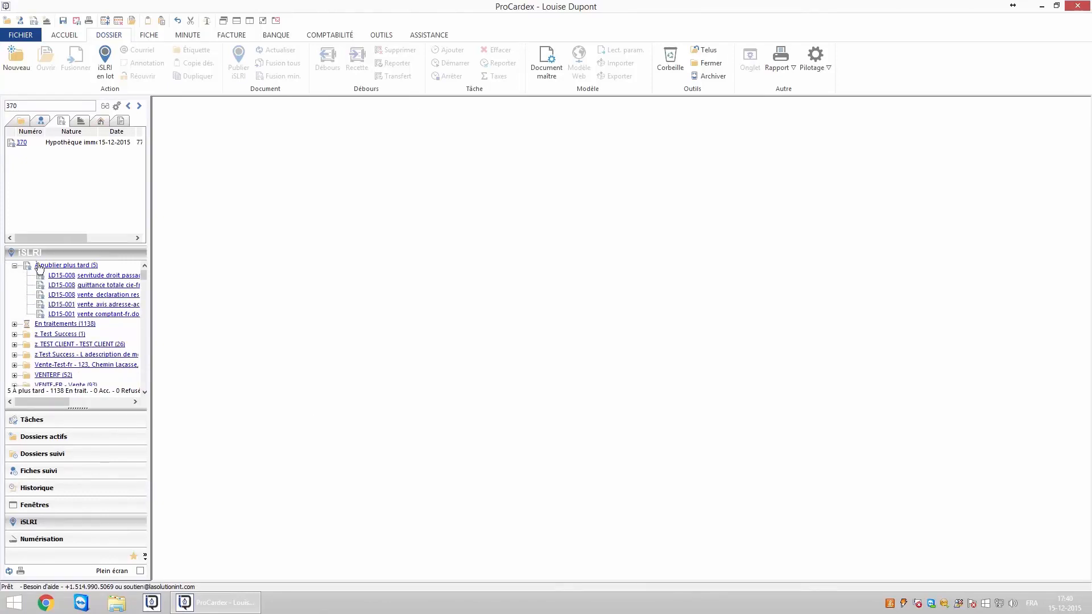
left_click(56, 266)
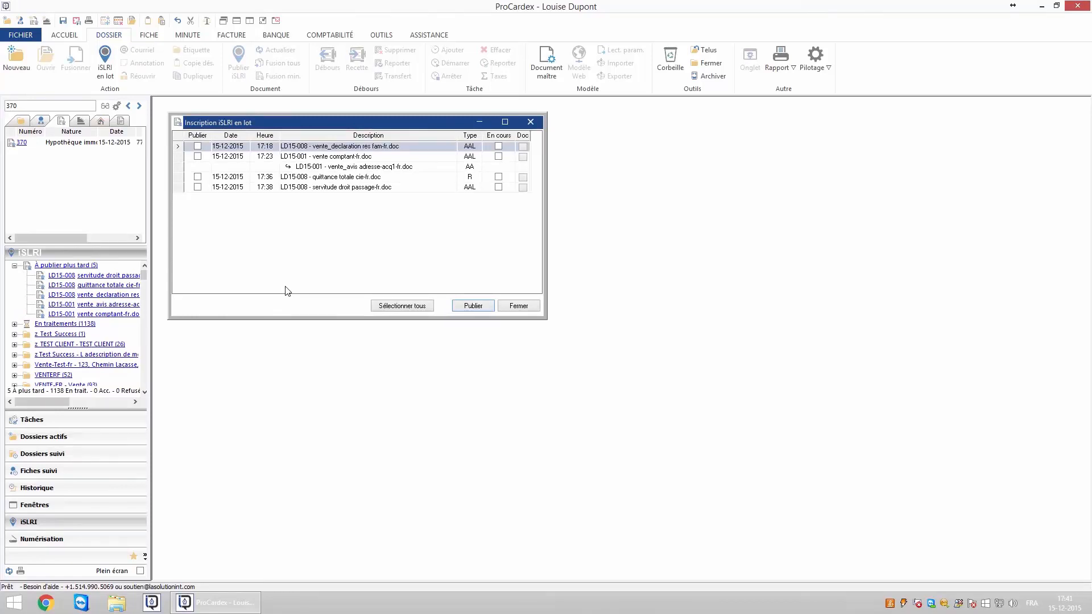
left_click(198, 177)
left_click(198, 187)
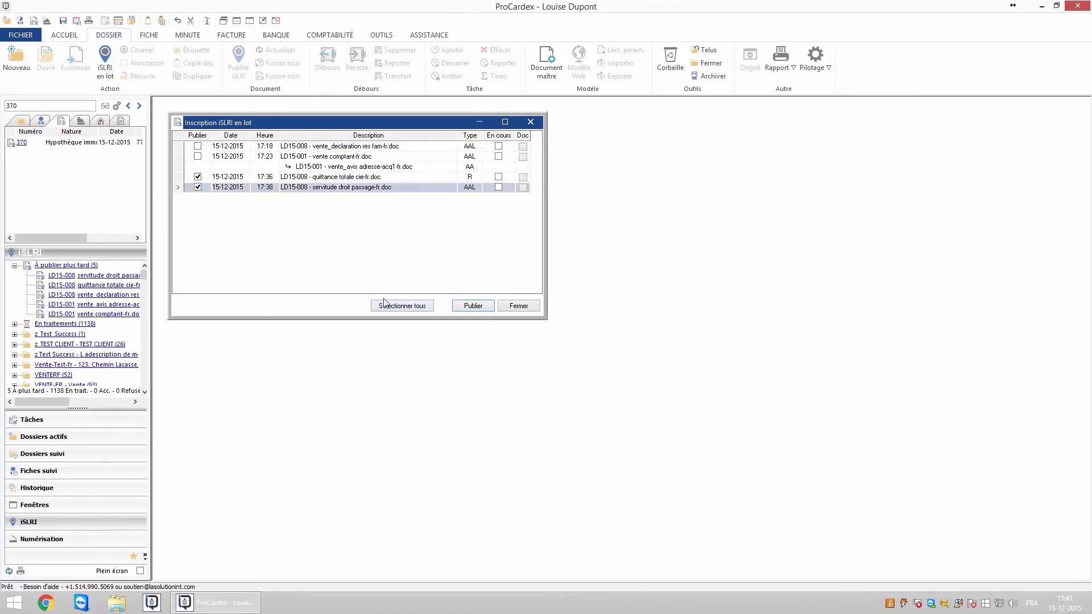
Step: Publish the marked deeds, entering the Entrust security store password, and review the publication messages in the batch registration report
left_click(471, 308)
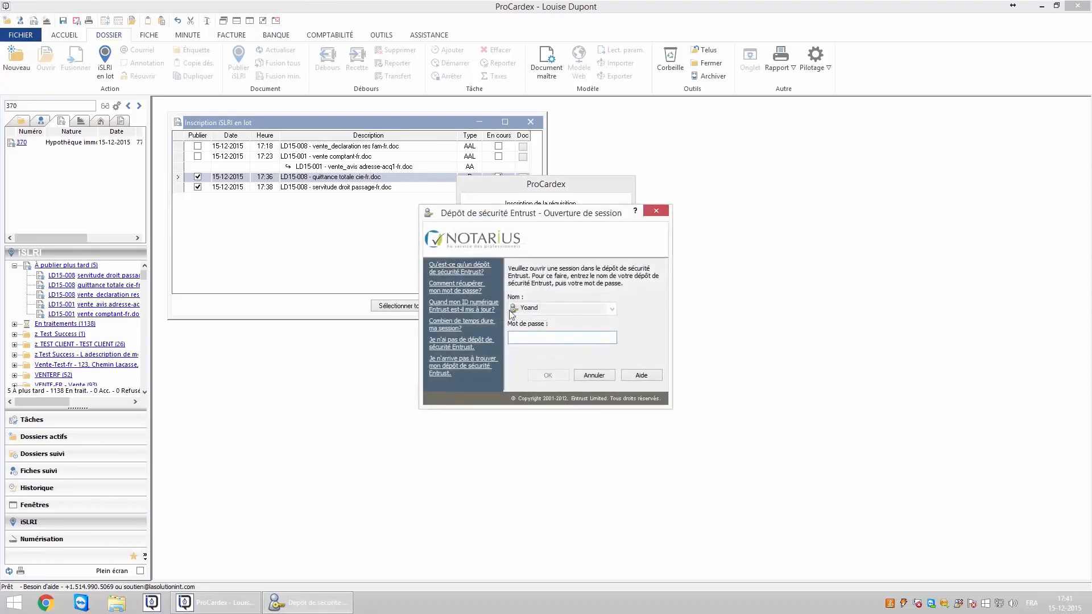
type("••••••••••••")
left_click(548, 375)
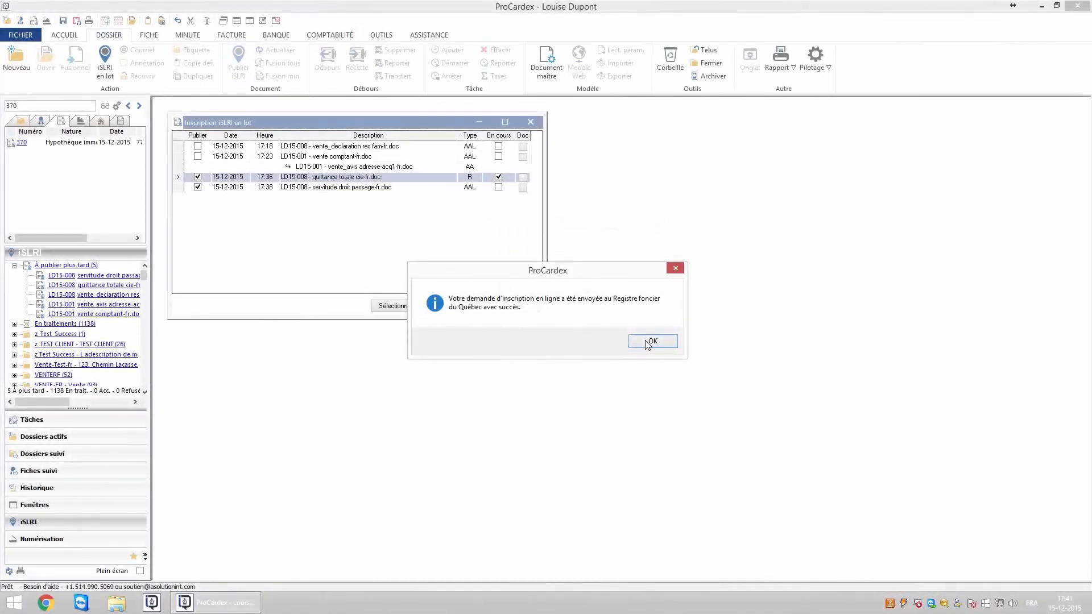
left_click(649, 342)
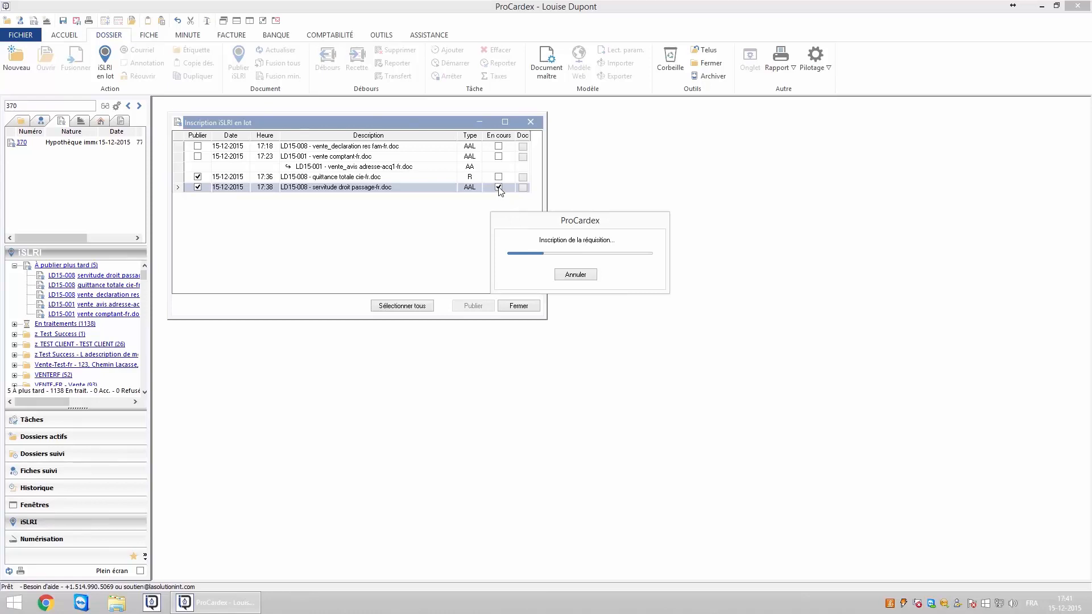
left_click(633, 344)
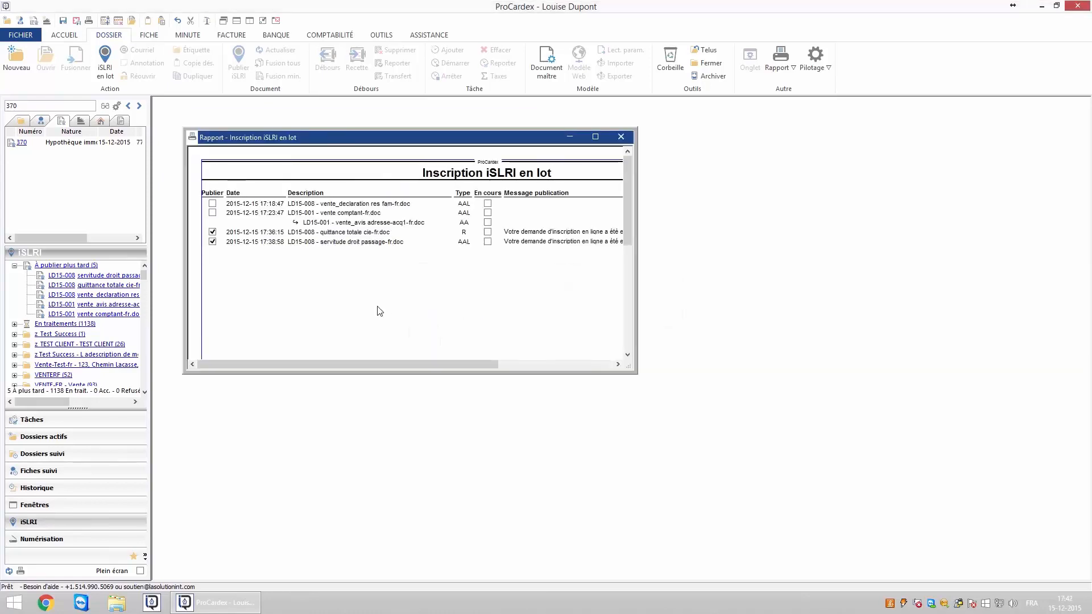
left_click_drag(394, 364, 462, 371)
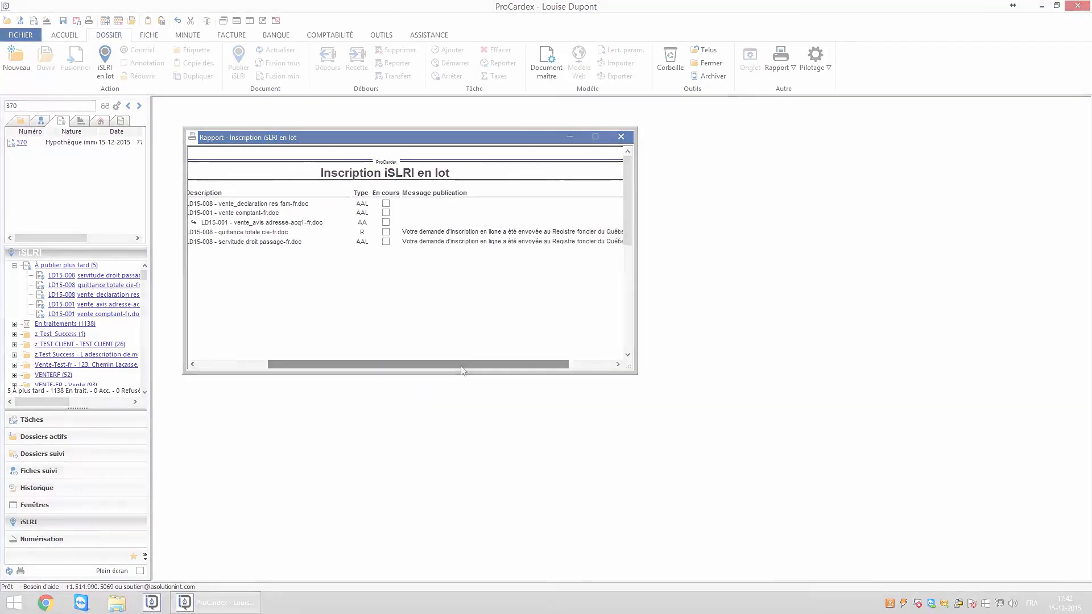